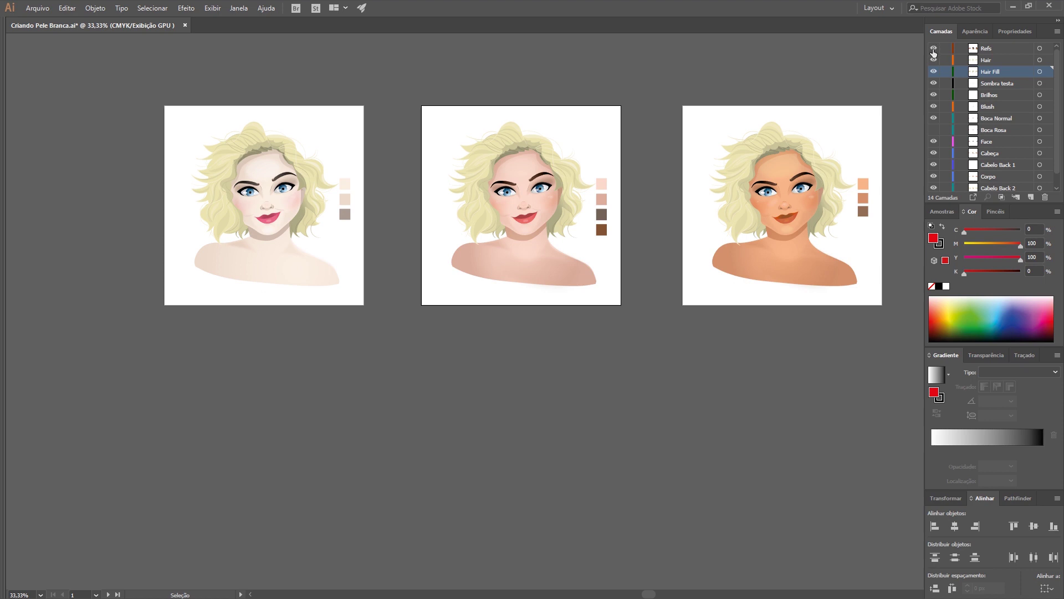
- Show the Refs layer with the reference photos and hide the side panels
click(933, 49)
key(Tab)
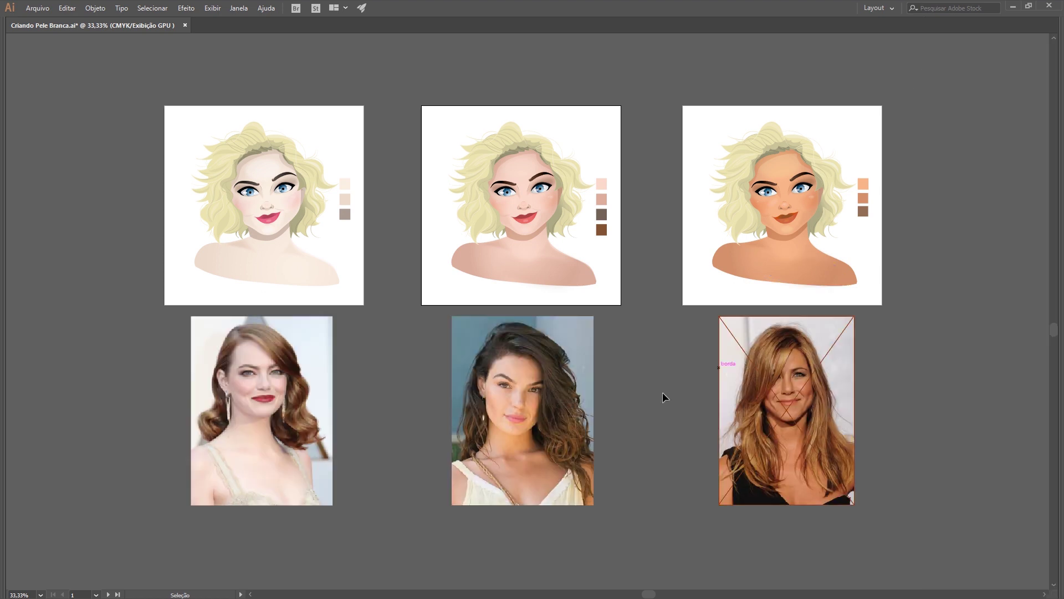
- Examine the three portrait skin tones and their swatches against the reference photos beneath them
scroll(700, 344, up, 3)
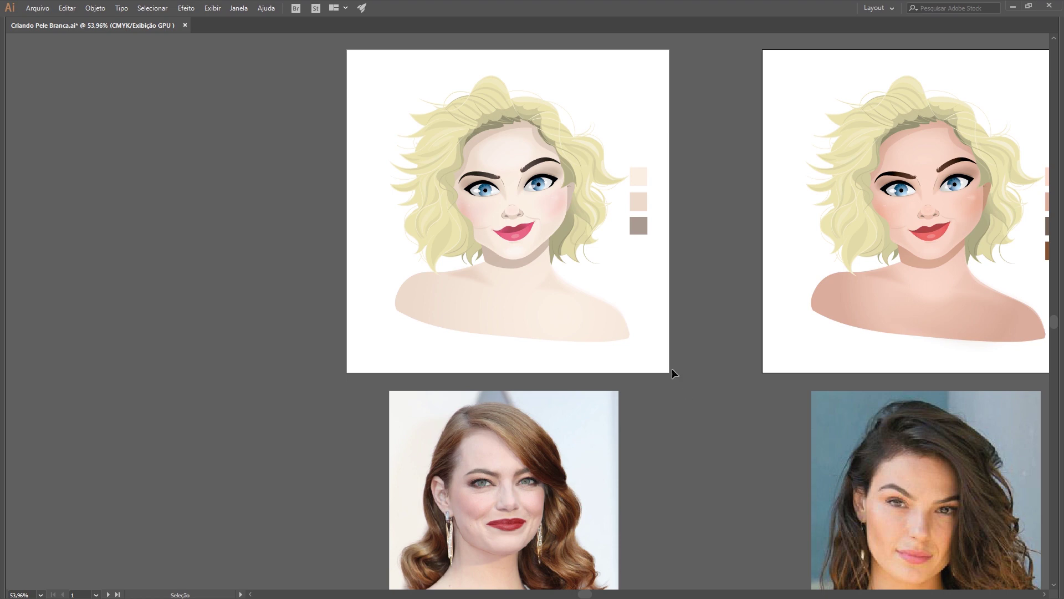
key(space)
mouse_move(683, 425)
mouse_down()
mouse_move(689, 307)
mouse_move(670, 423)
mouse_move(670, 414)
mouse_up()
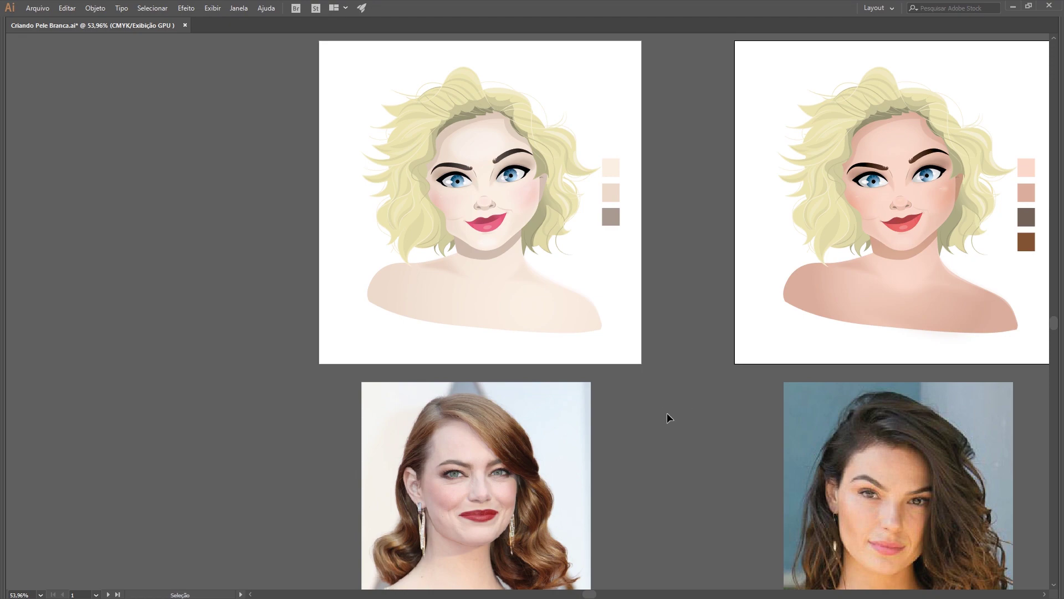
scroll(694, 389, right, 5)
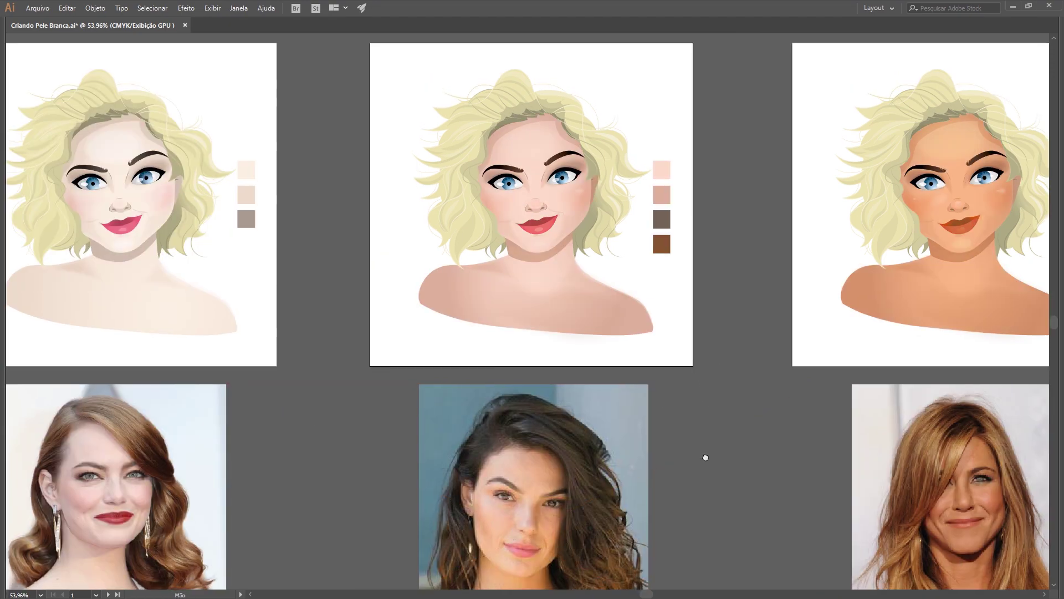
drag(703, 456, 704, 407)
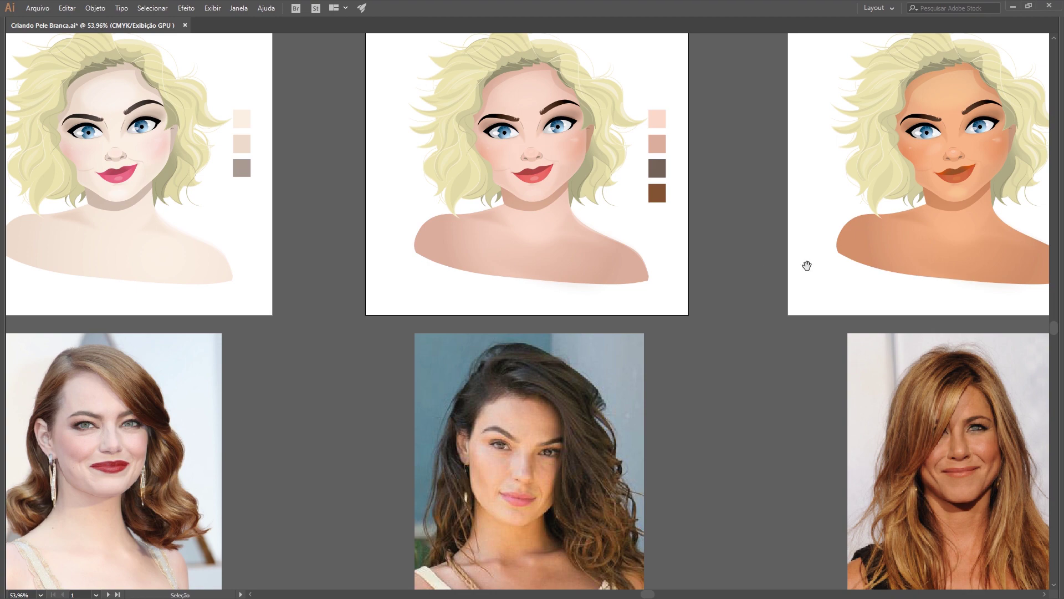
drag(806, 266, 518, 307)
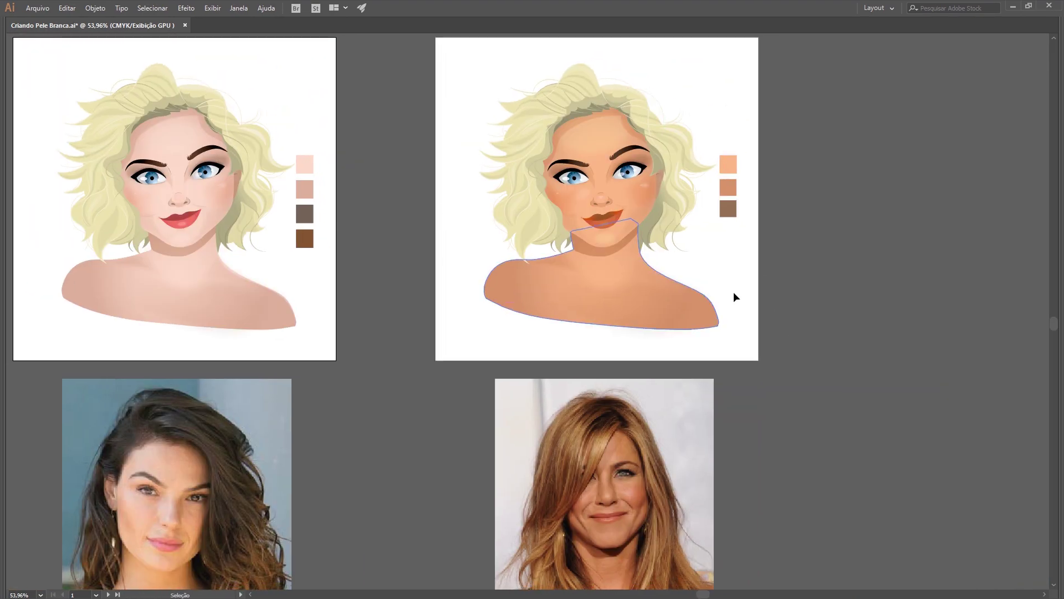
scroll(733, 297, down, 3)
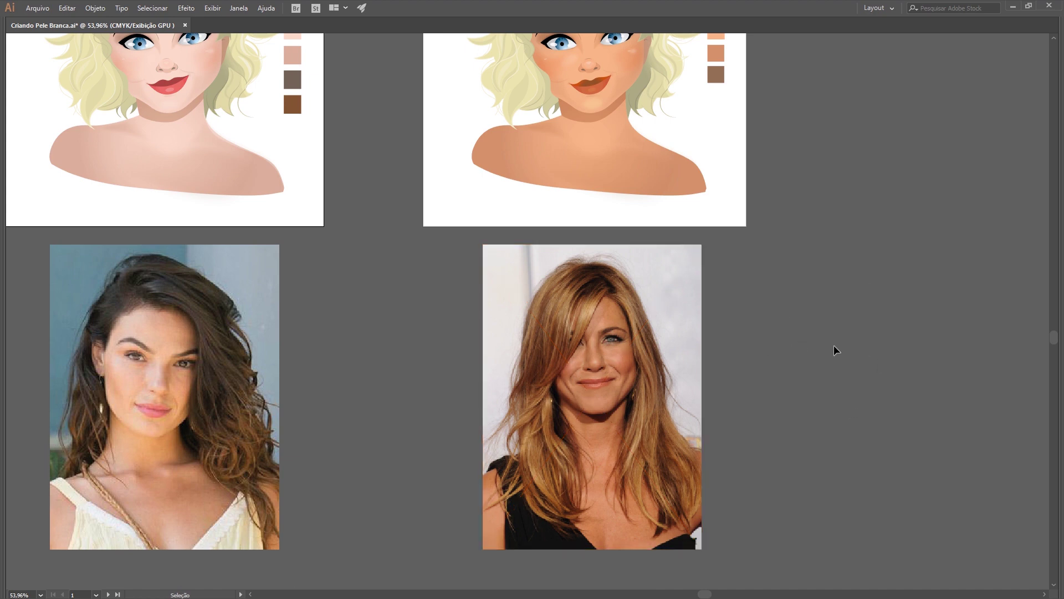
key(space)
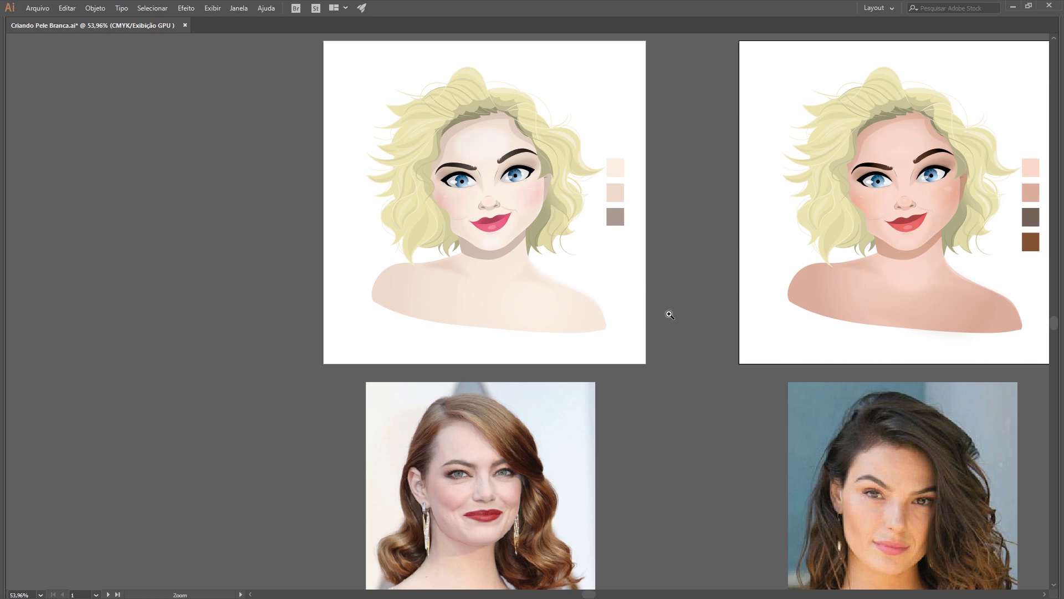
- Bring the panels back and examine the CMYK mix of the lightest skin swatch beside the first portrait
key(a)
click(619, 200)
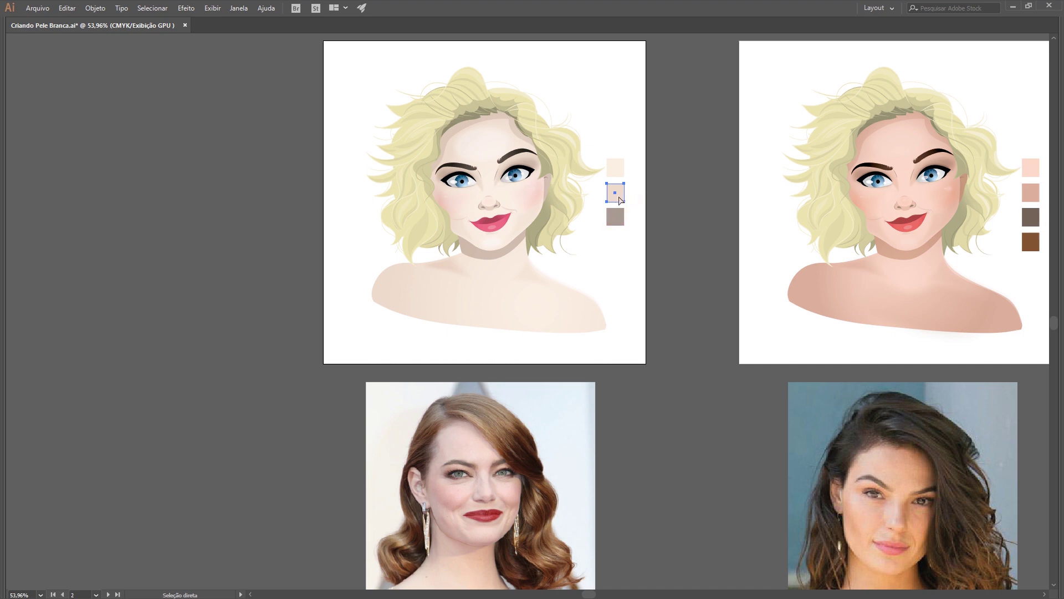
key(Tab)
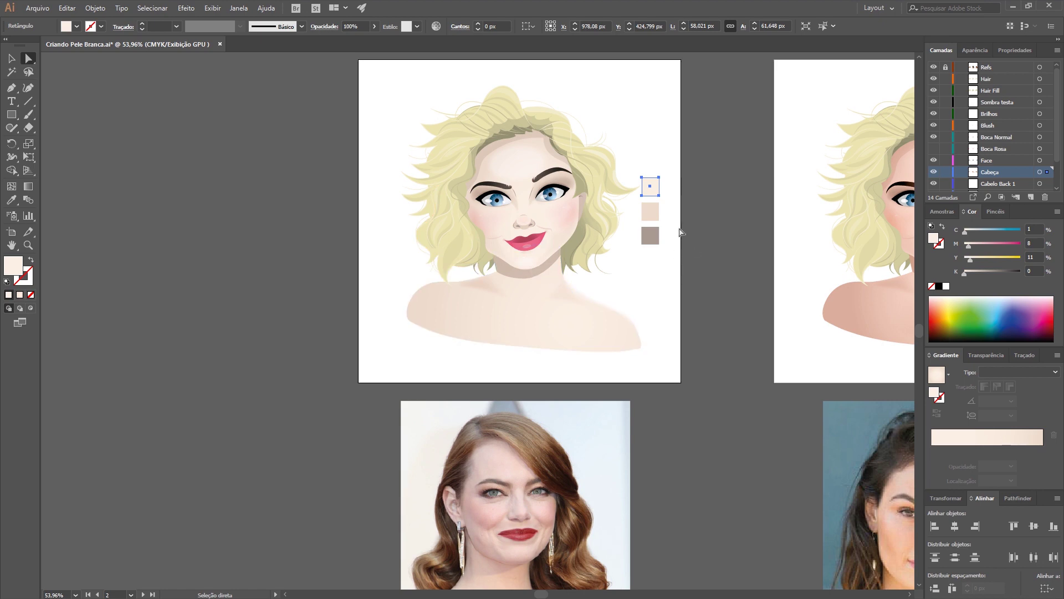
click(673, 211)
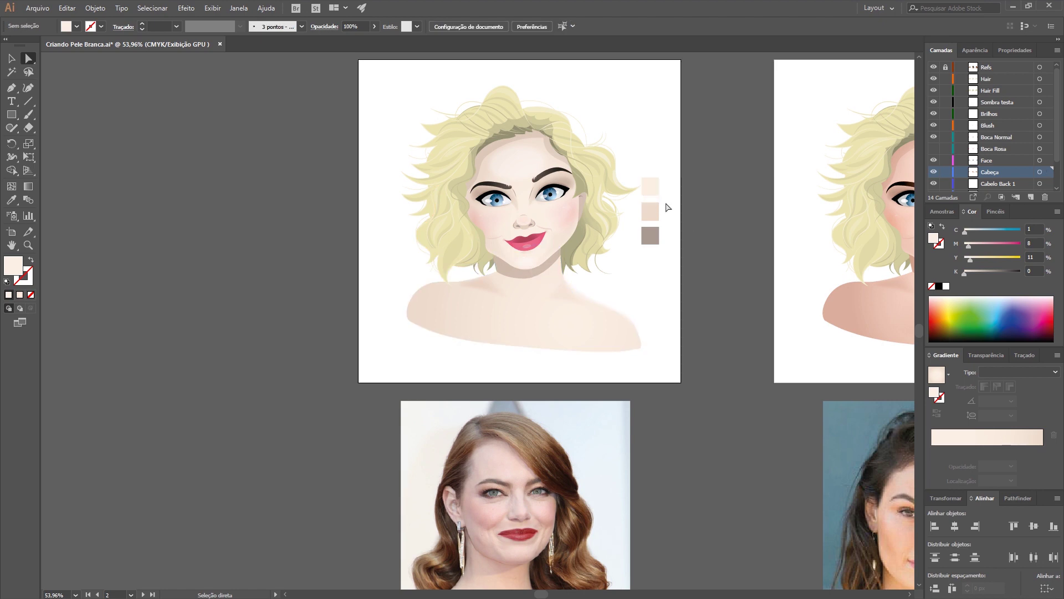
key(z)
drag(629, 172, 803, 299)
click(690, 214)
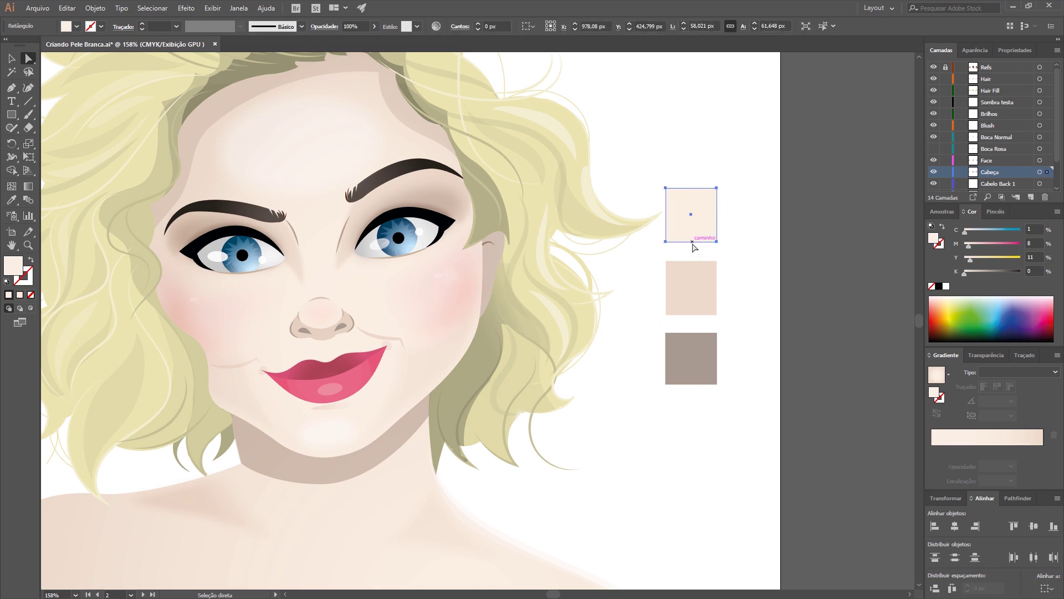
- Try a pinker copy of the lightest swatch beside the original with magenta at 12%, and delete the copy
drag(693, 233, 762, 236)
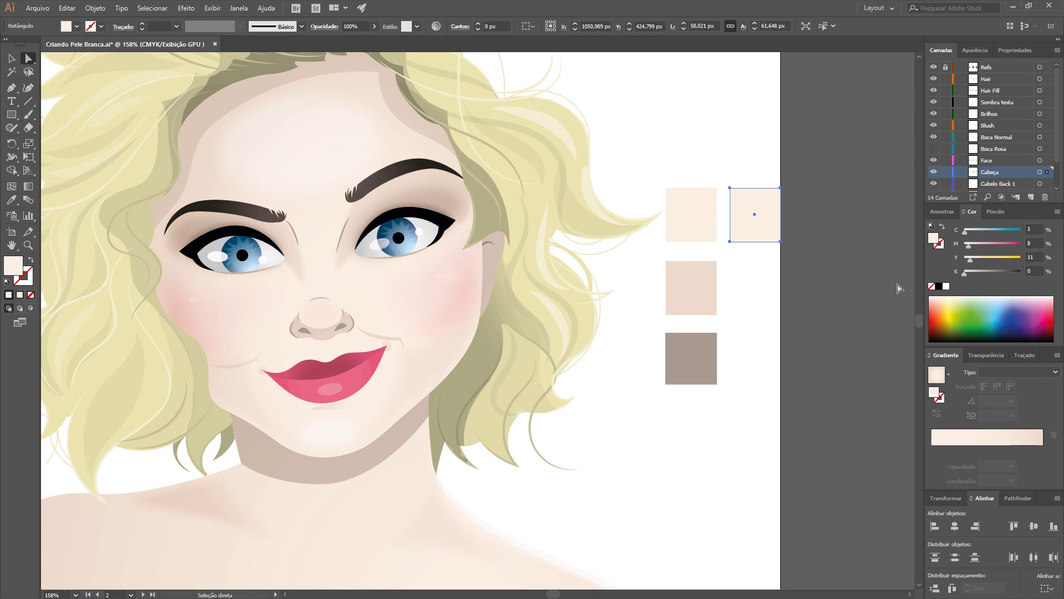
click(1032, 243)
key(Return)
click(769, 133)
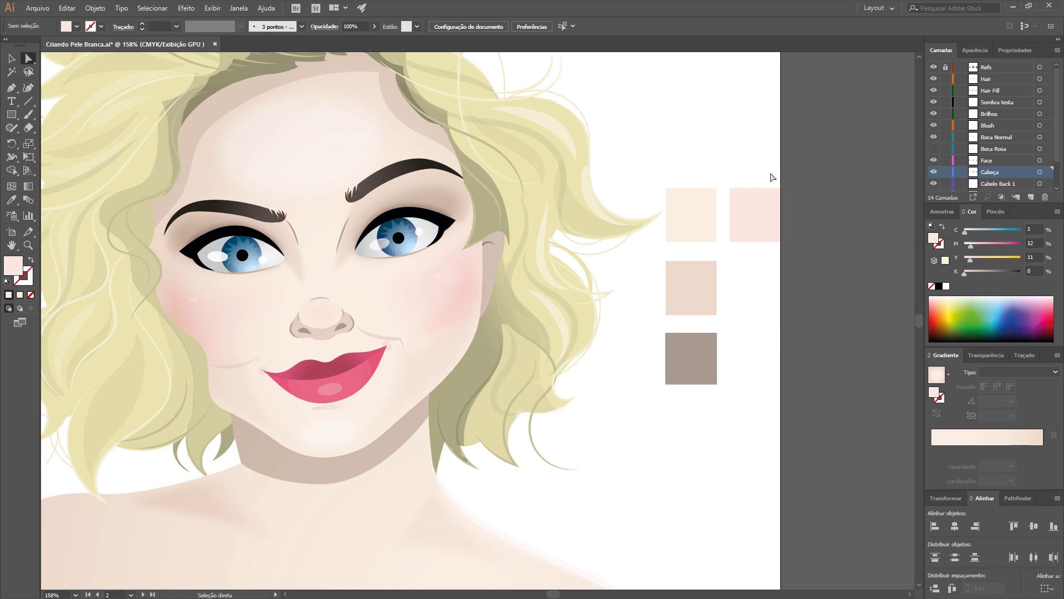
click(759, 221)
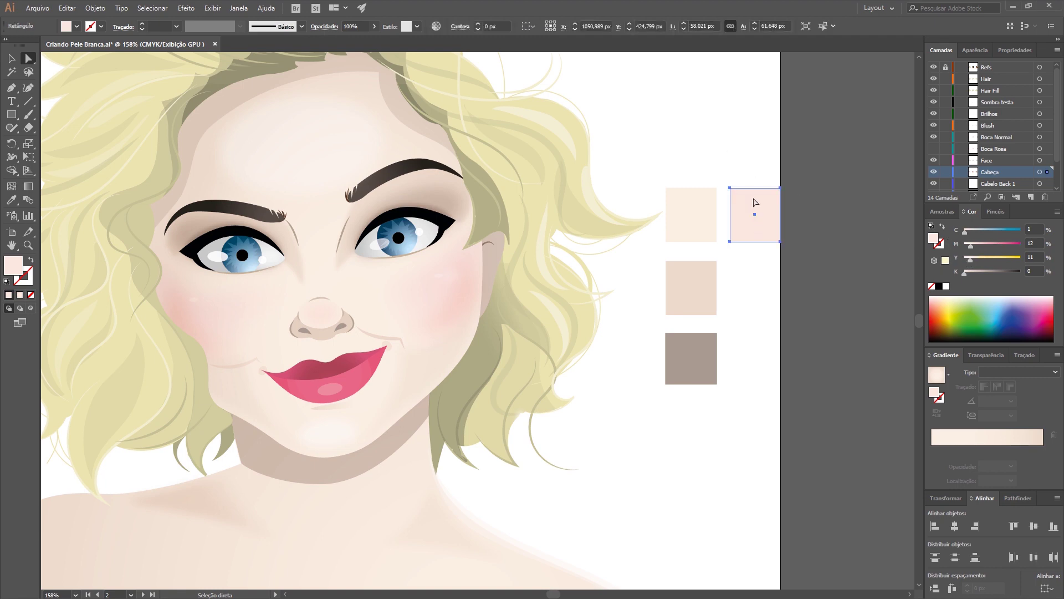
key(Delete)
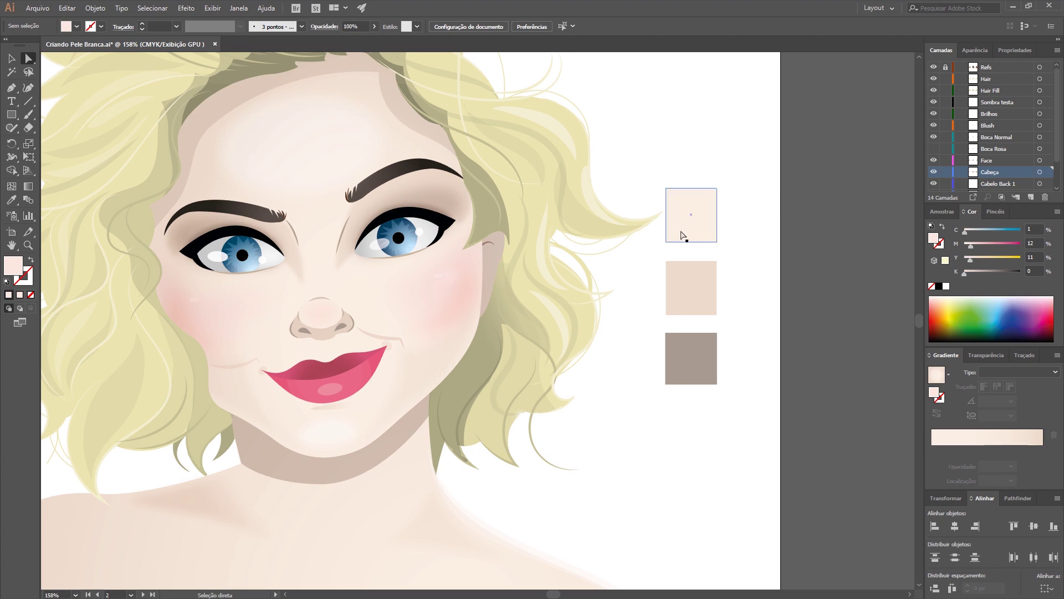
- Check the CMYK values of the original lightest skin swatch
click(701, 236)
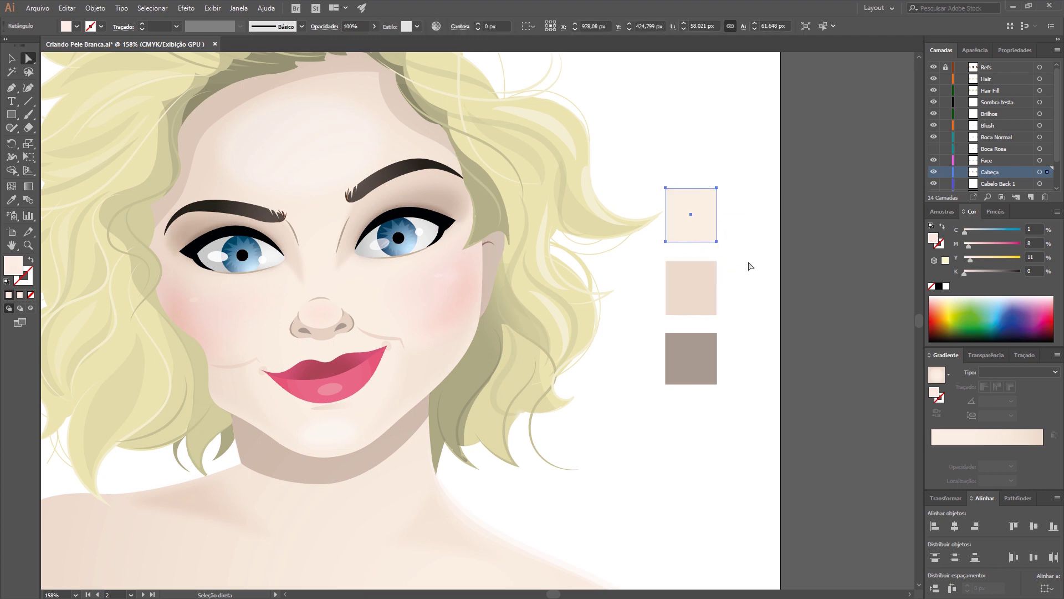
click(751, 265)
click(705, 232)
click(749, 265)
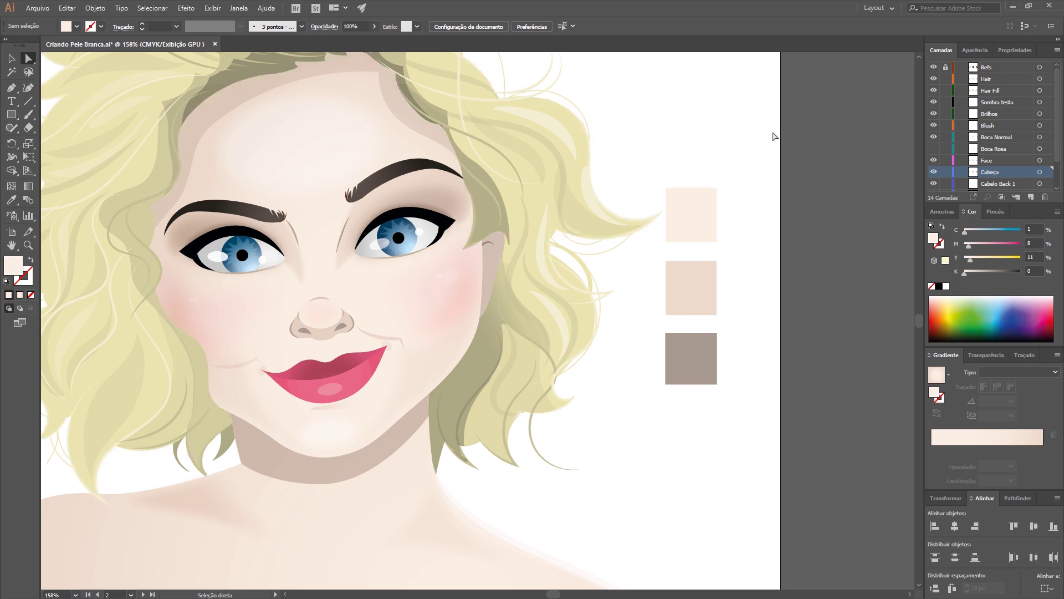
- Draw a 105 px square in the empty area beside the first reference photo
key(ctrl+minus)
key(ctrl+minus)
key(space)
drag(624, 397, 660, 312)
scroll(632, 266, down, 10)
key(m)
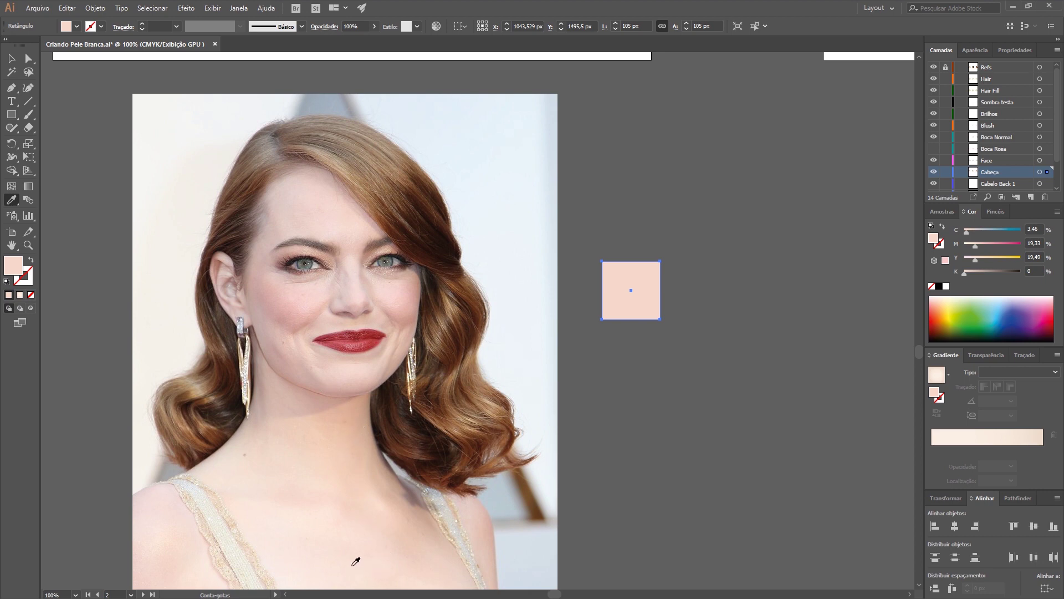
- Sample the photo's chest and forehead skin tones into the square, and delete the square
click(348, 563)
click(339, 222)
click(342, 218)
click(11, 59)
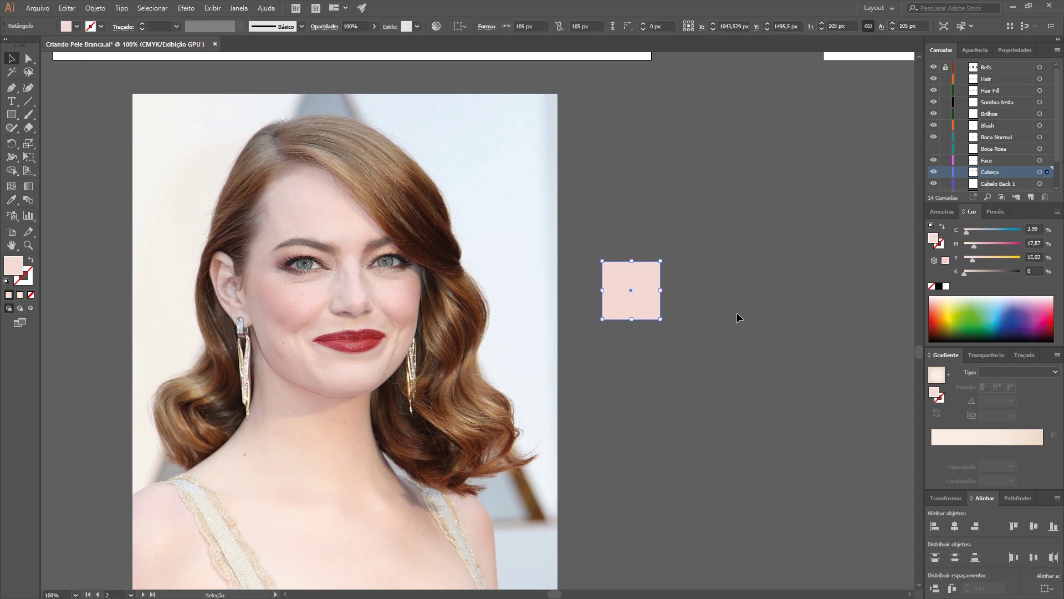
key(Delete)
- Examine the first portrait's lightest swatch and the white highlight ellipses on the forehead and chin
key(space)
drag(594, 213, 598, 473)
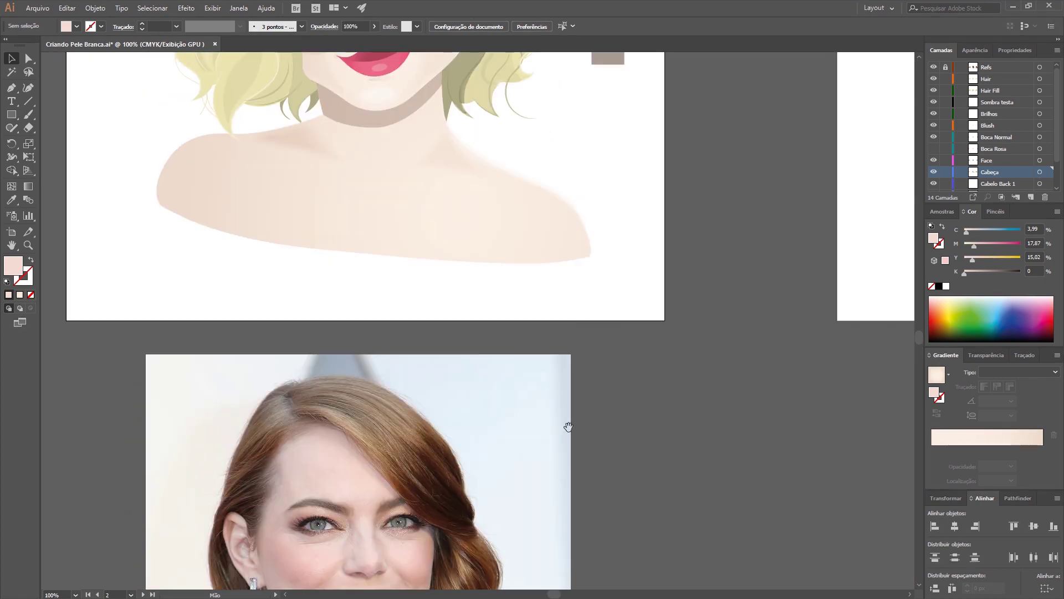
drag(607, 192, 610, 437)
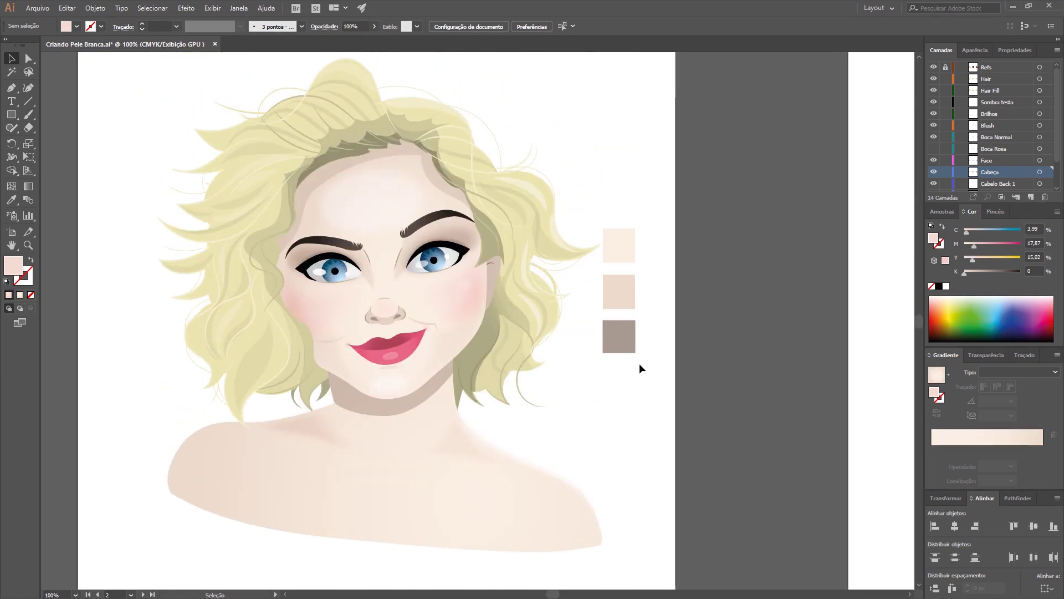
click(632, 259)
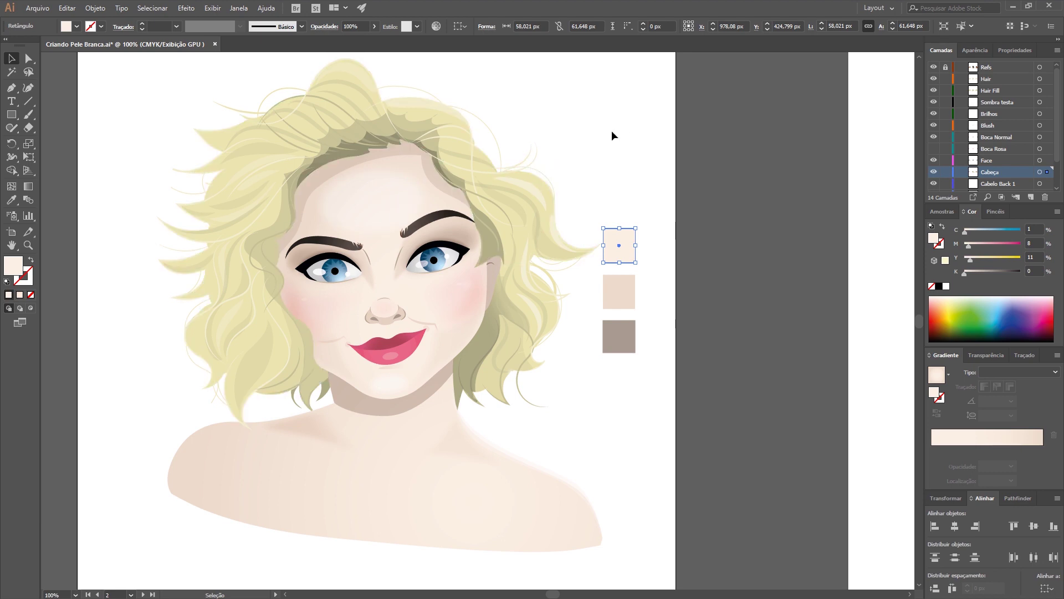
key(a)
click(400, 200)
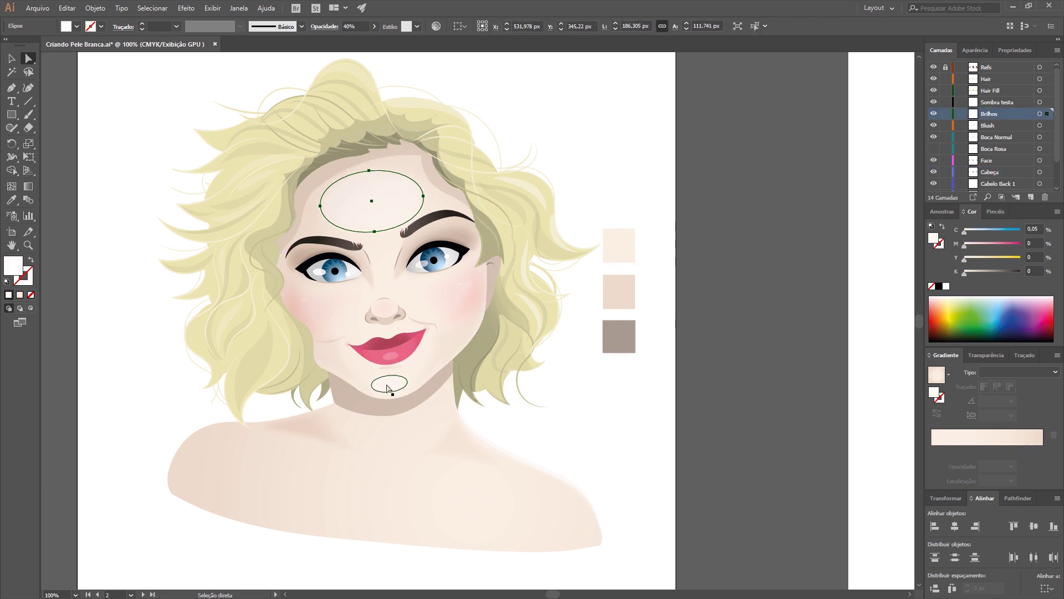
click(389, 388)
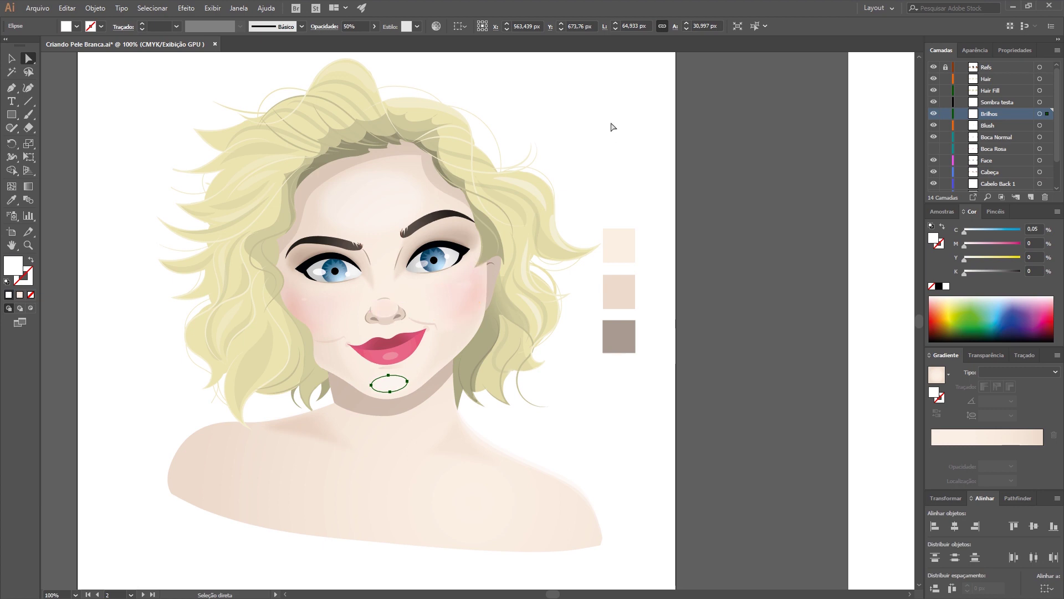
click(594, 141)
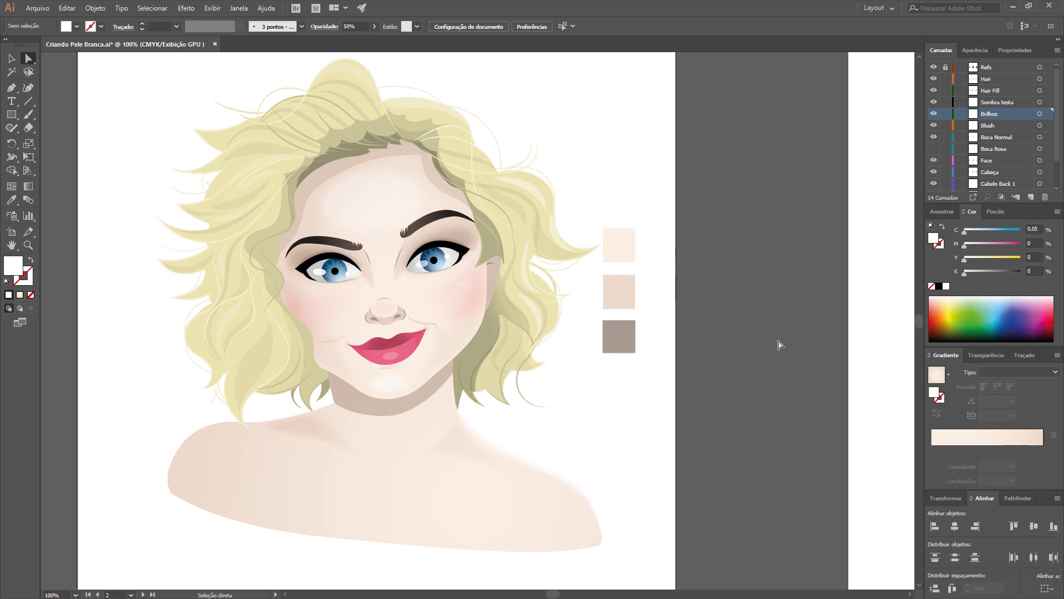
- Duplicate the lightest skin swatch directly above itself, and match the copy's fill to the original with the Eyedropper
click(630, 292)
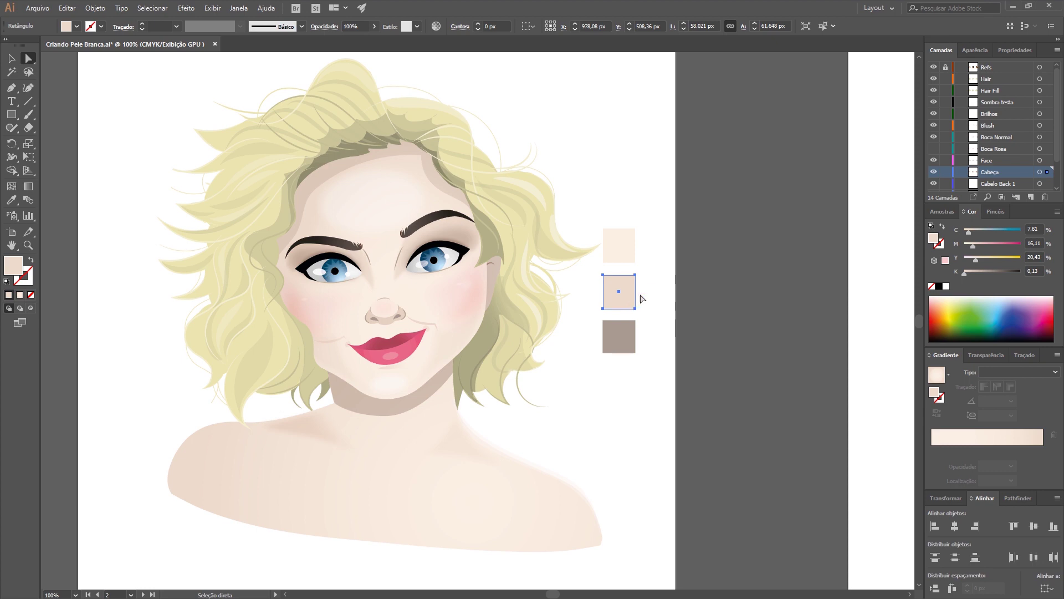
click(699, 236)
click(628, 247)
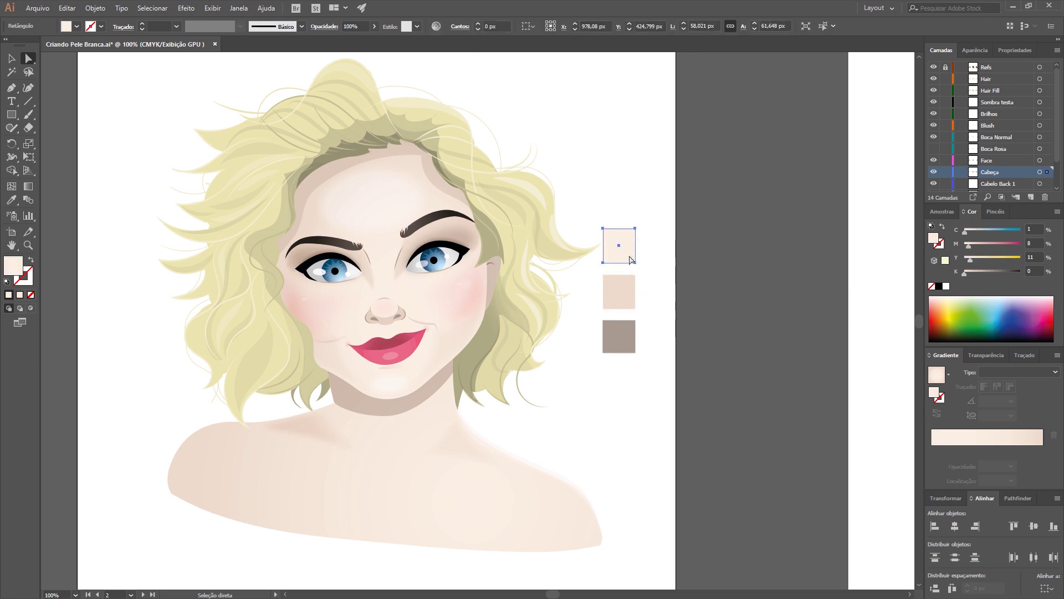
drag(628, 246, 628, 200)
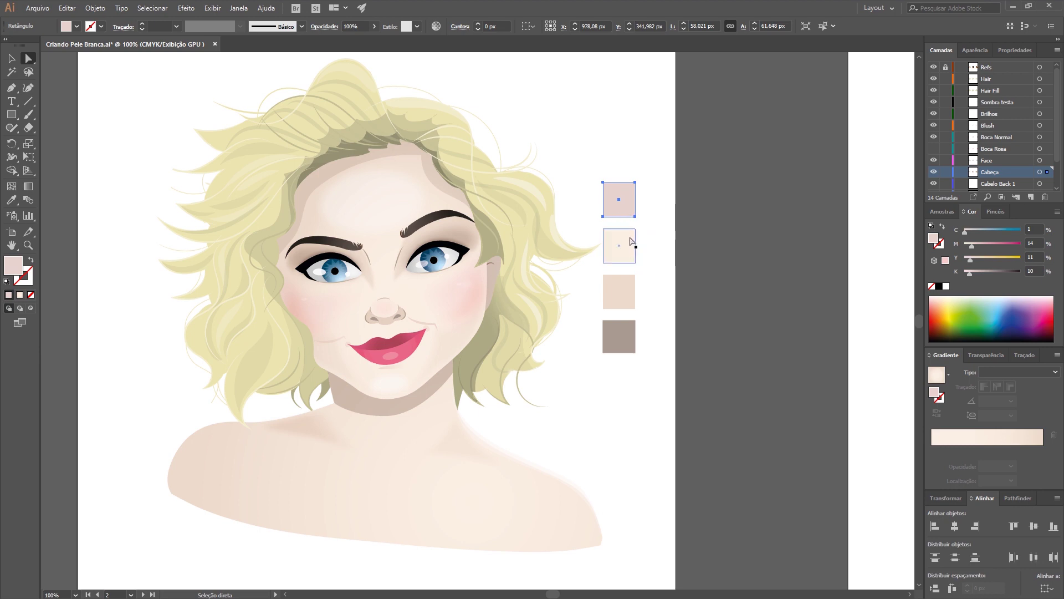
key(i)
click(613, 237)
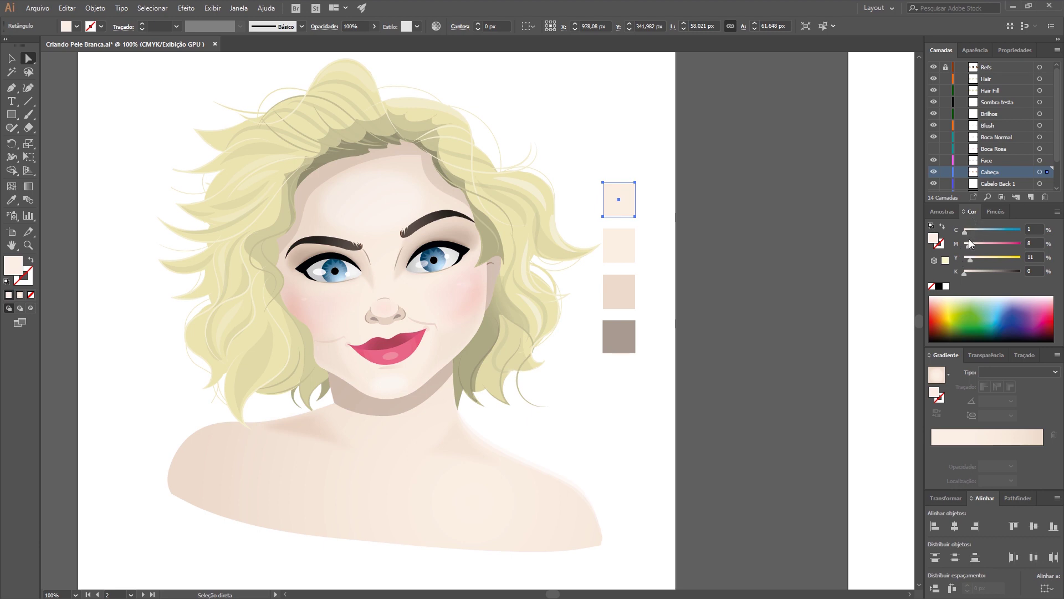
- Switch the colour sliders to HSB mode
click(1057, 211)
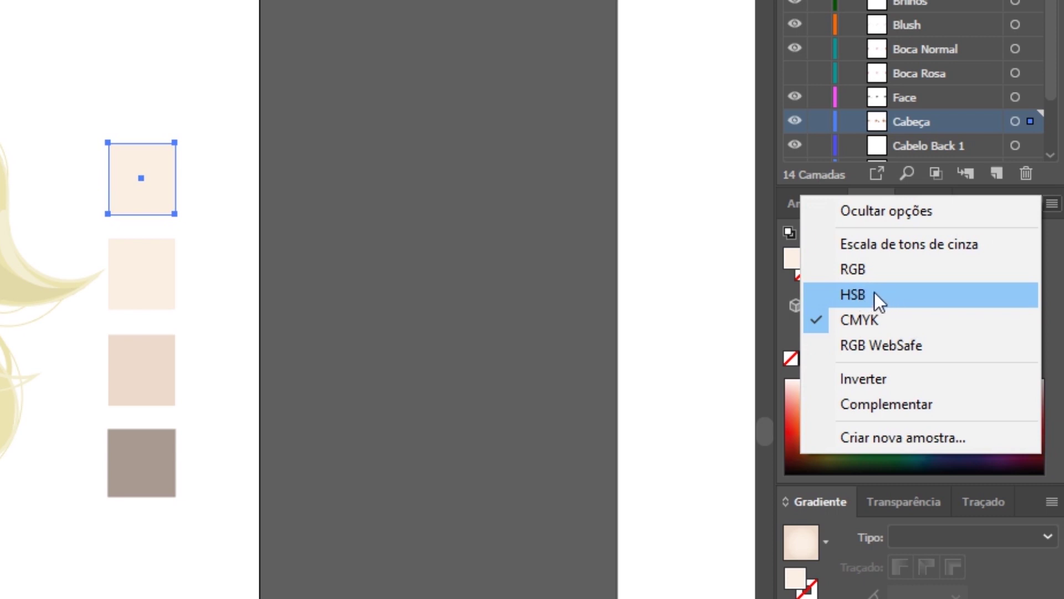
click(880, 294)
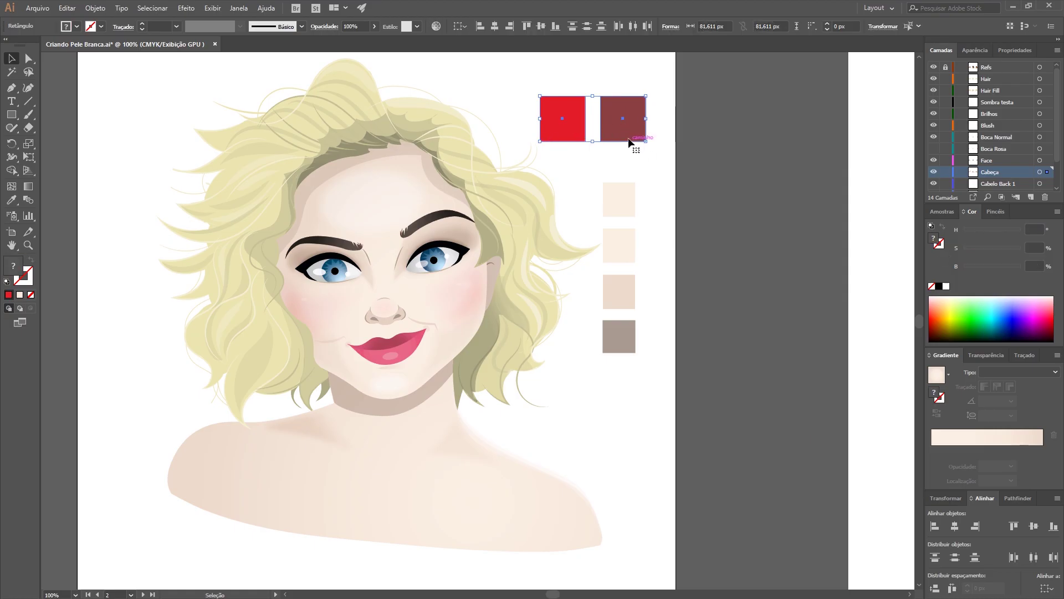
- Shift the hue of the bright red square above the swatches to 276°, making it purple
click(629, 128)
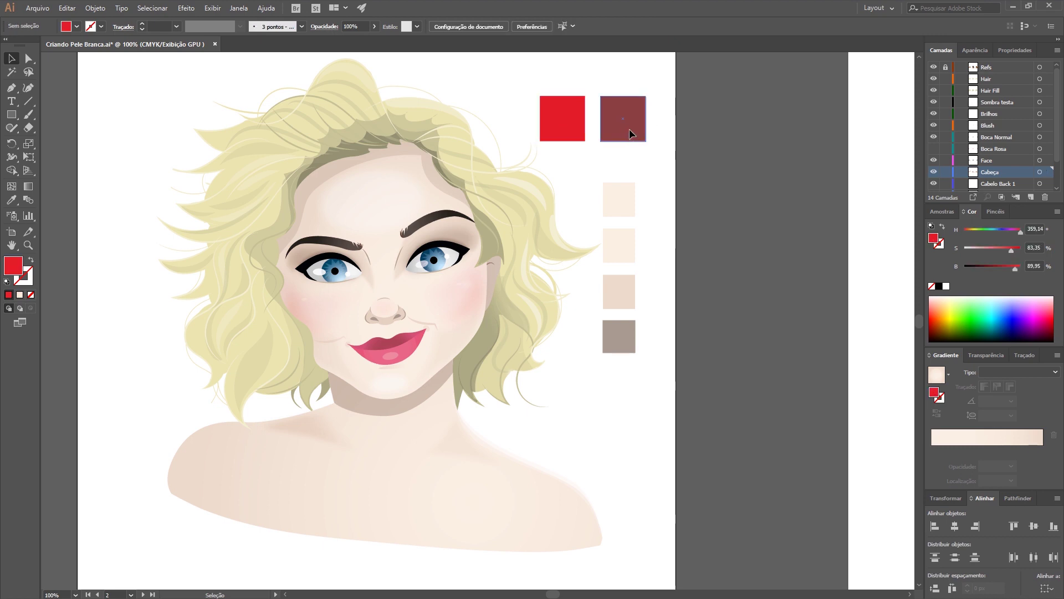
click(571, 139)
click(691, 132)
click(567, 120)
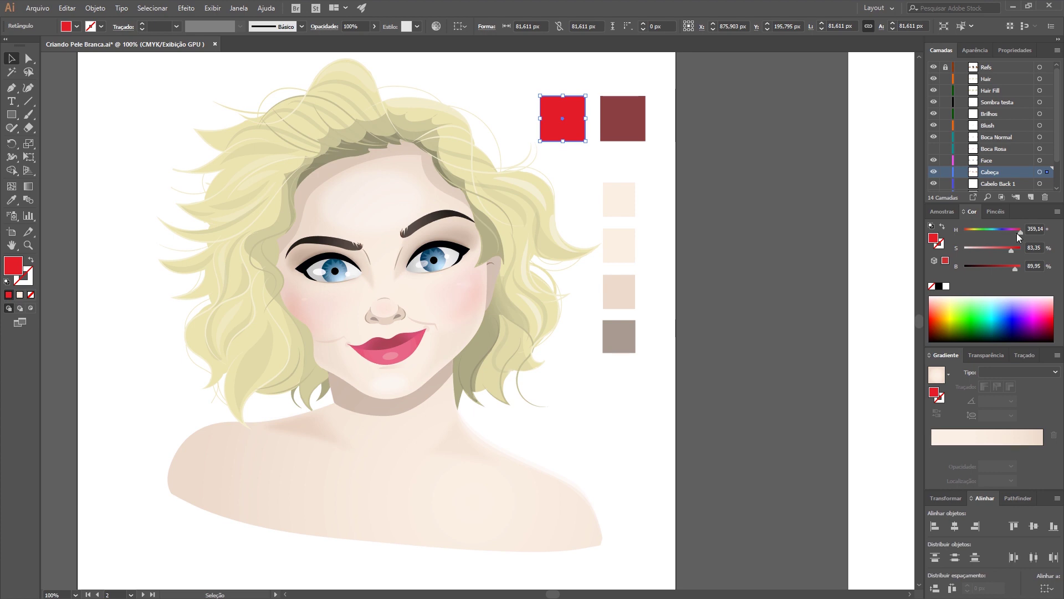
mouse_move(1018, 231)
mouse_down()
mouse_move(965, 232)
mouse_move(1015, 238)
mouse_up()
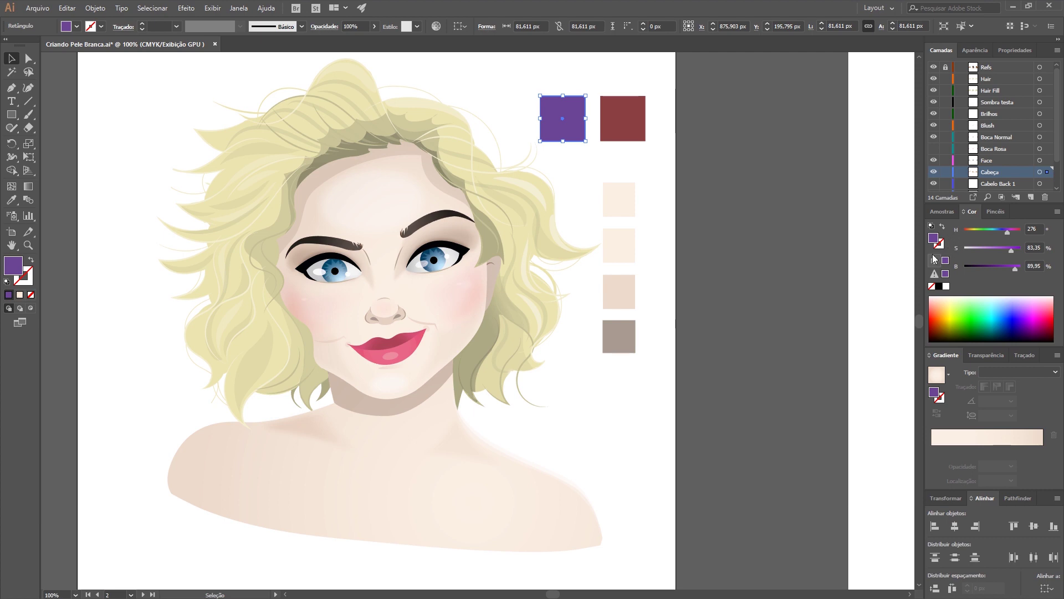
- Shift the purple square's hue to red at 0.67° and lower its saturation to 27%, trying 0% and undoing that
drag(1007, 231, 965, 231)
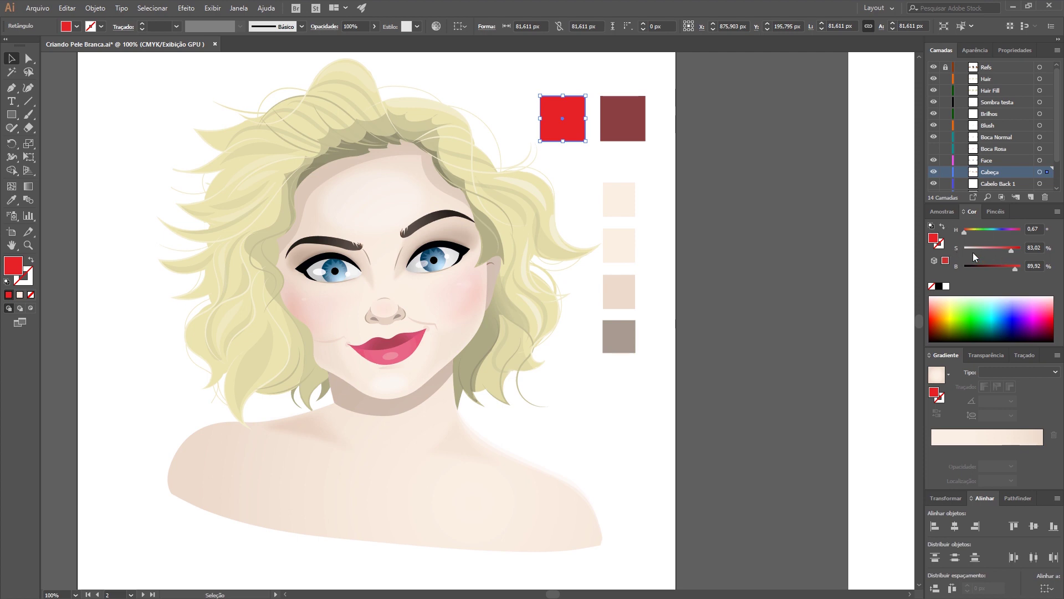
drag(1011, 250, 984, 252)
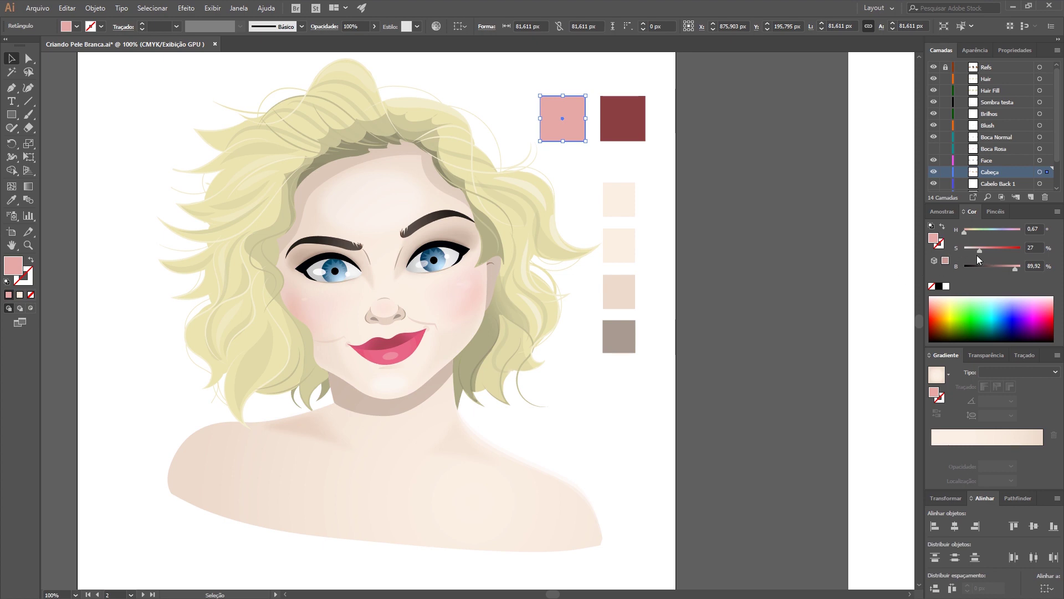
drag(979, 251, 959, 253)
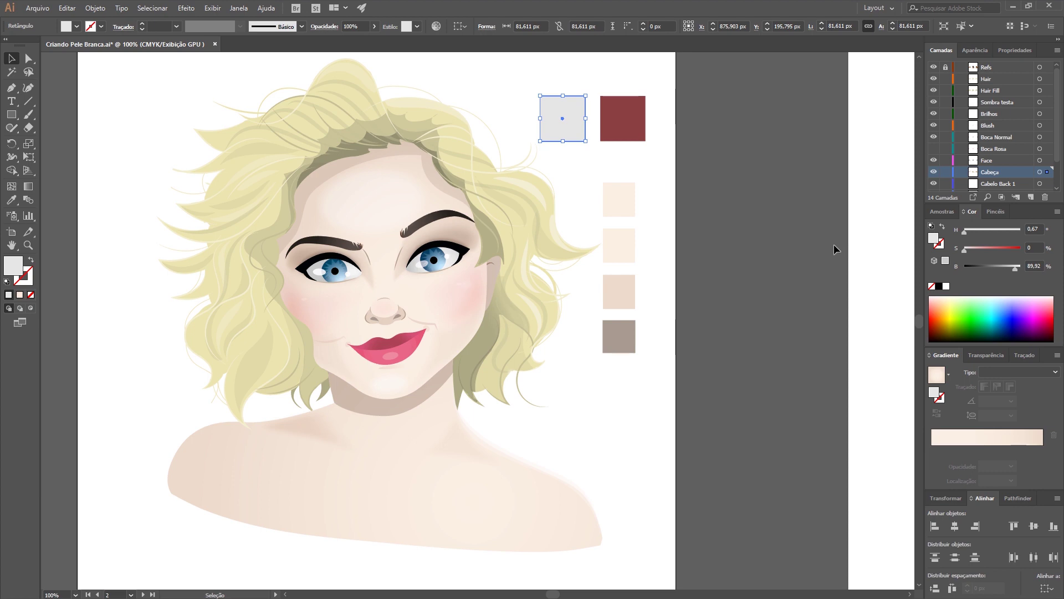
key(ctrl+z)
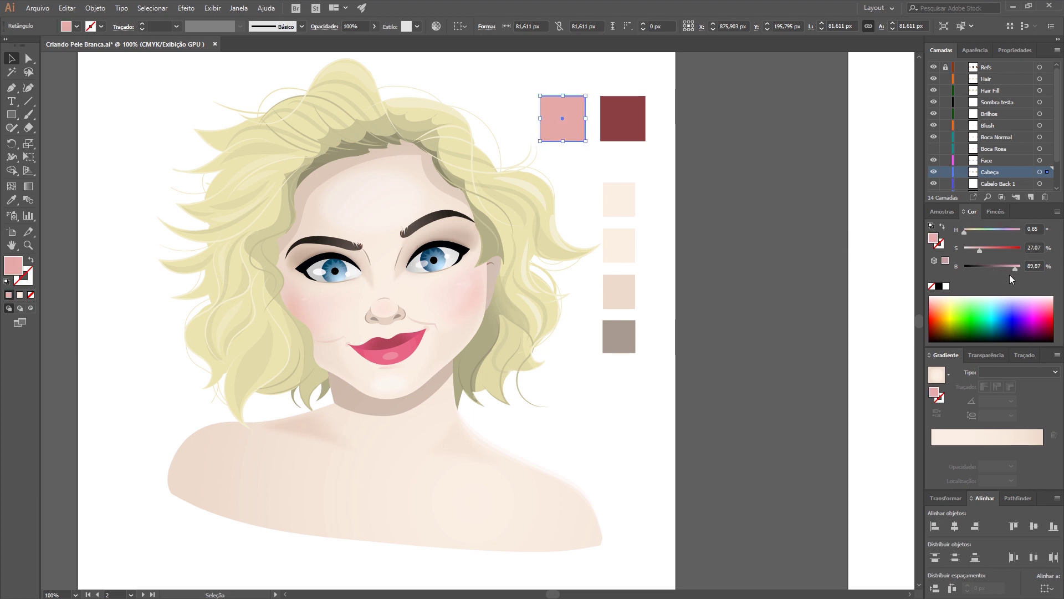
- Try lowering the same square's brightness to 18%, and bring back its bright red fill
drag(1009, 274, 972, 271)
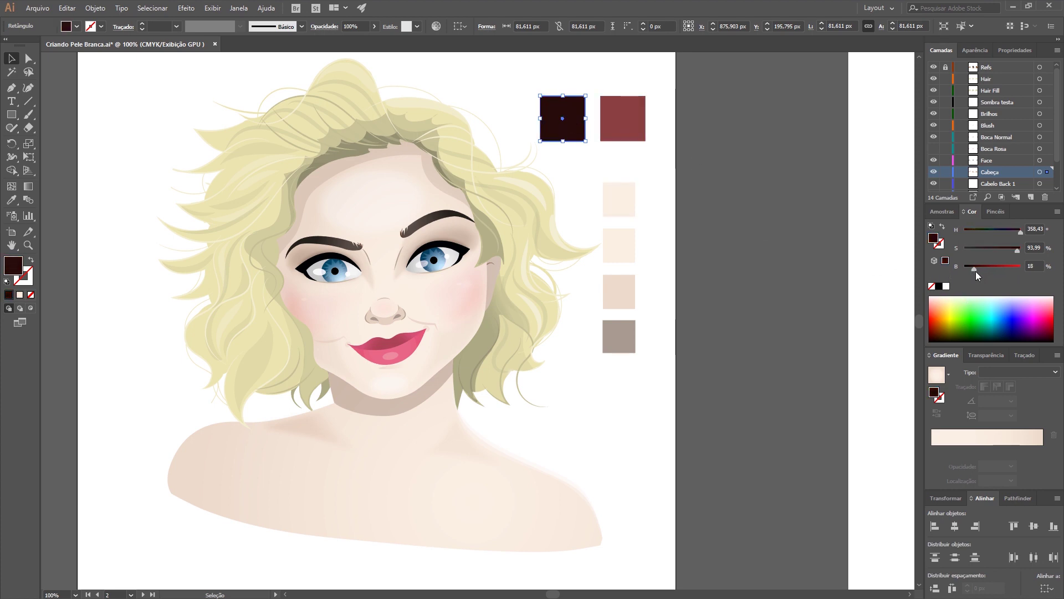
click(931, 306)
click(677, 134)
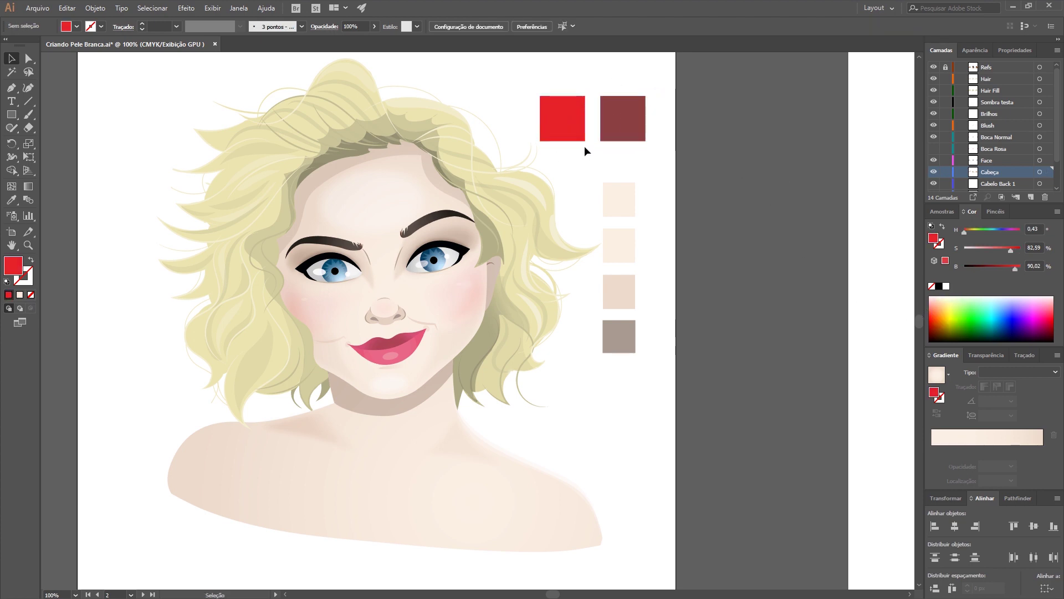
- Compare the HSB values of the bright red and dark red squares above the swatches, and delete both squares
click(574, 116)
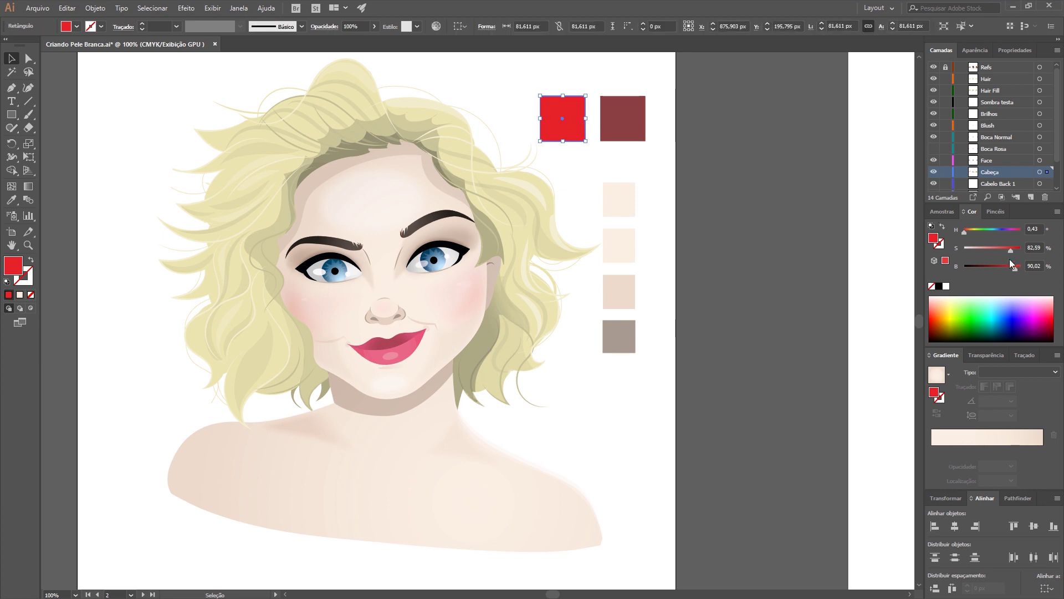
click(633, 119)
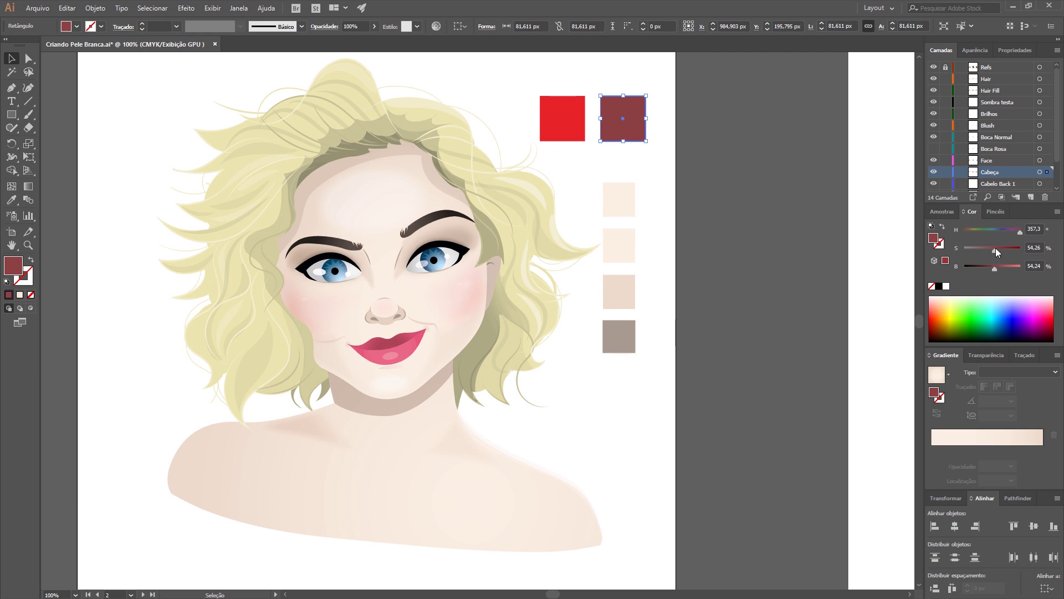
drag(584, 87, 614, 114)
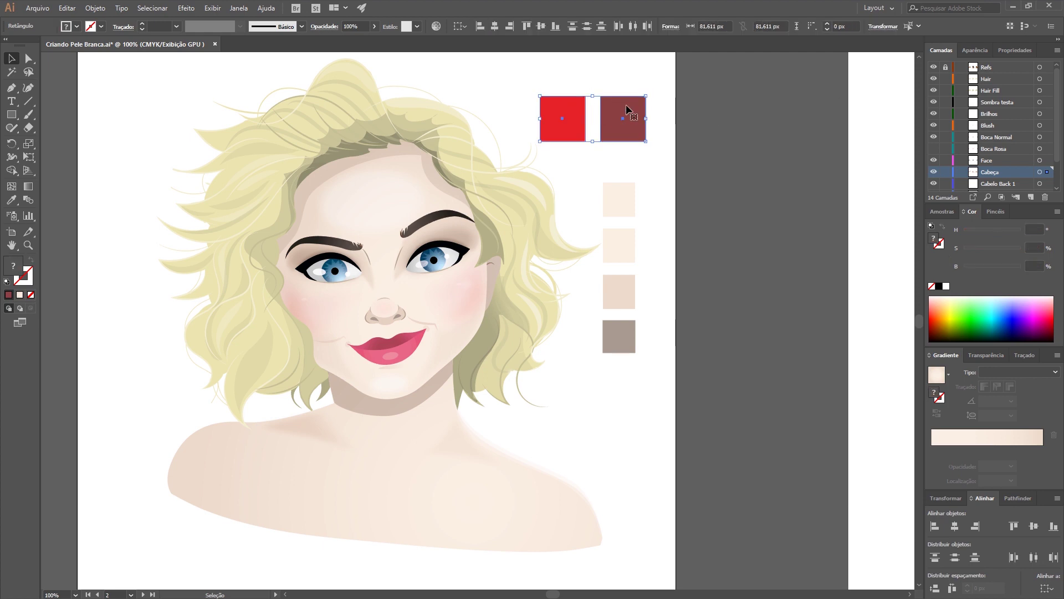
key(Delete)
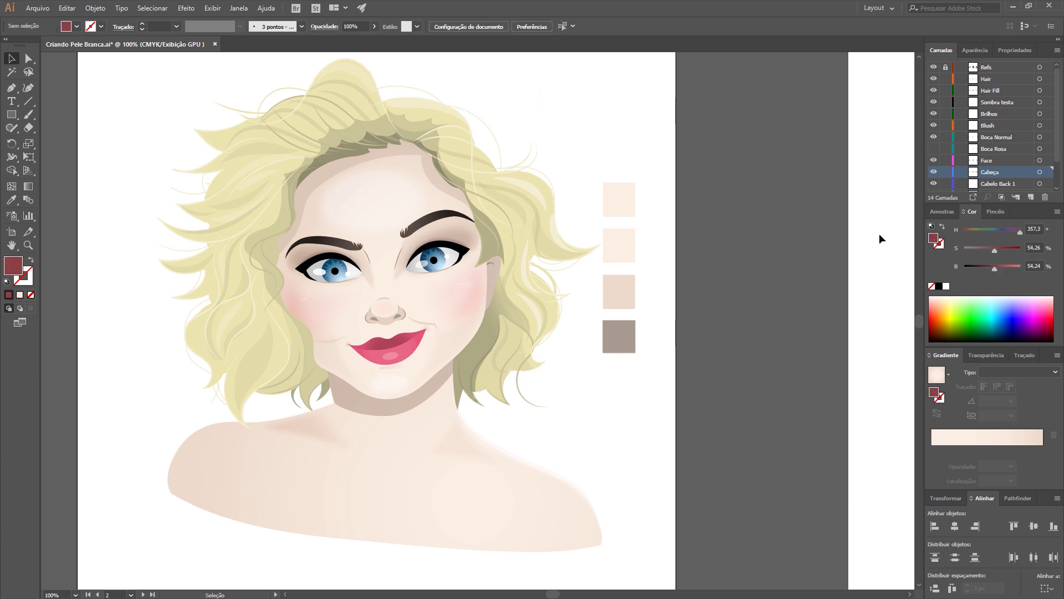
- Set the topmost skin swatch's brightness to 73% and its saturation to 26%
click(624, 256)
alt+drag(617, 253, 617, 207)
click(1010, 269)
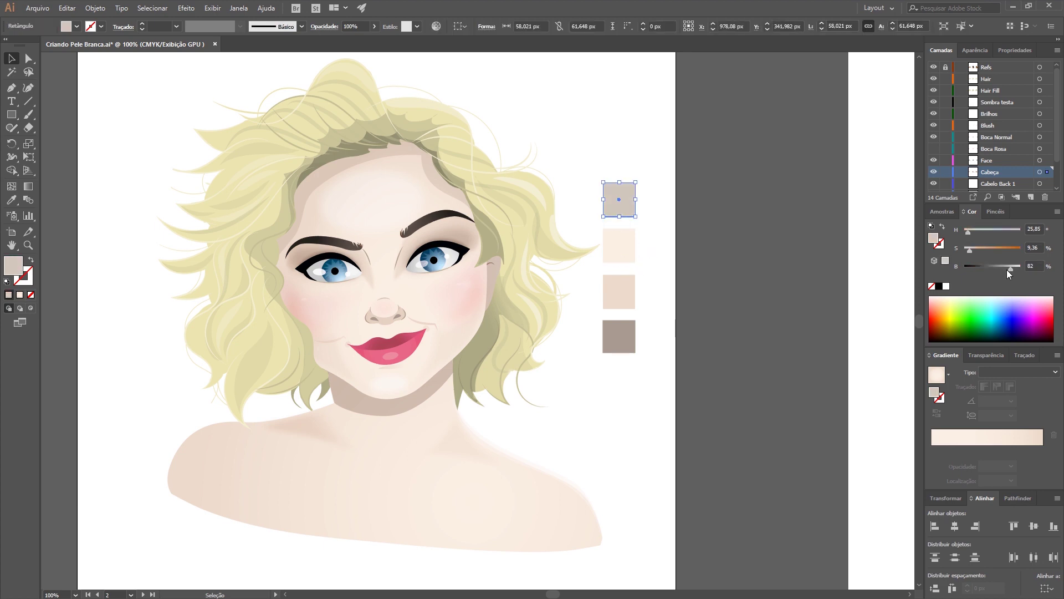
drag(1008, 268, 1005, 266)
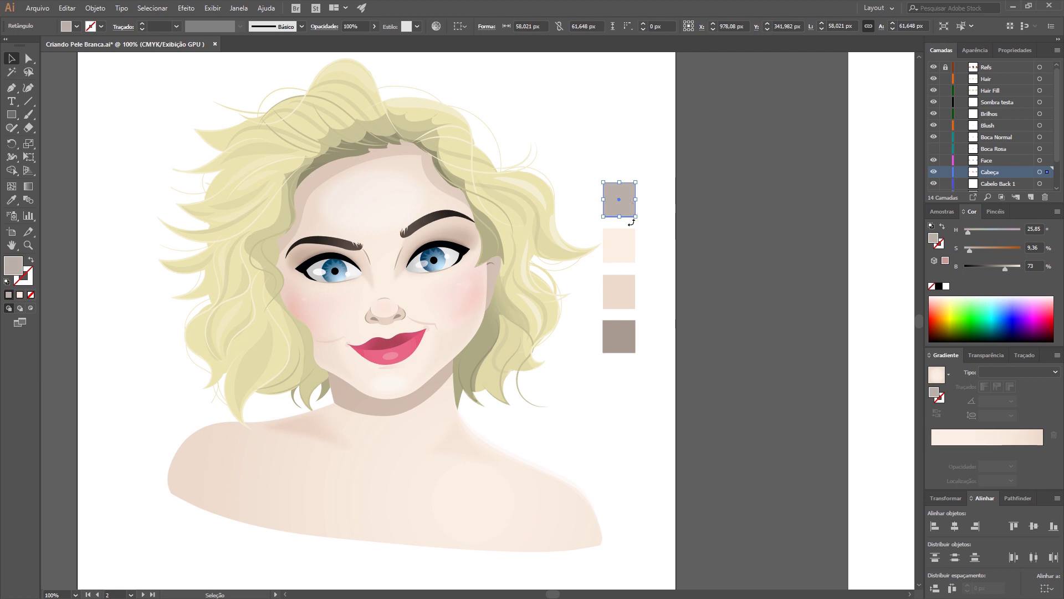
click(975, 250)
click(979, 251)
click(686, 186)
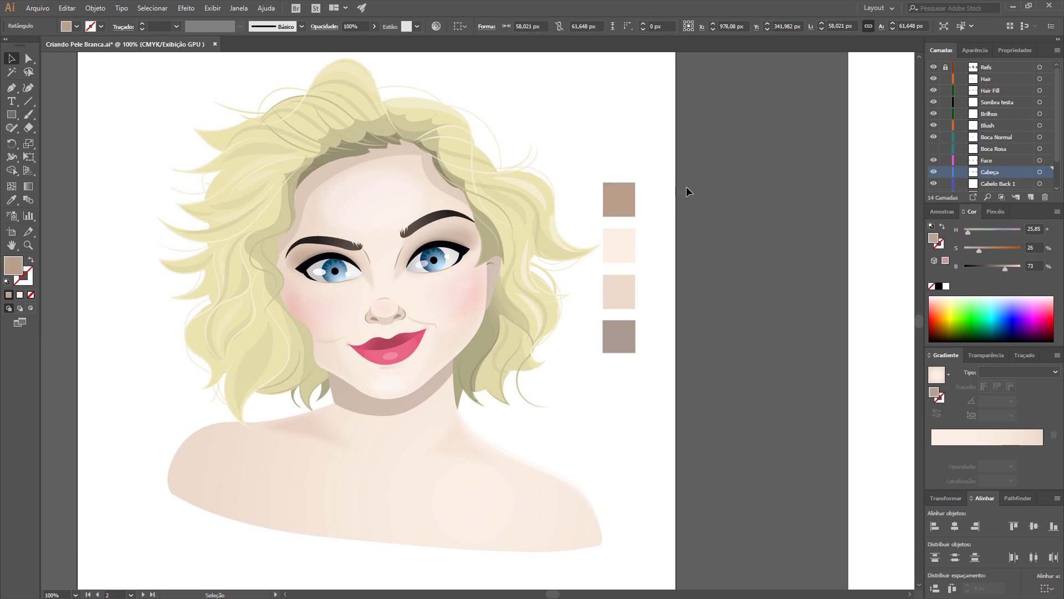
- Delete the altered topmost swatch and hide the portrait's hair layers and forehead shadow
click(628, 210)
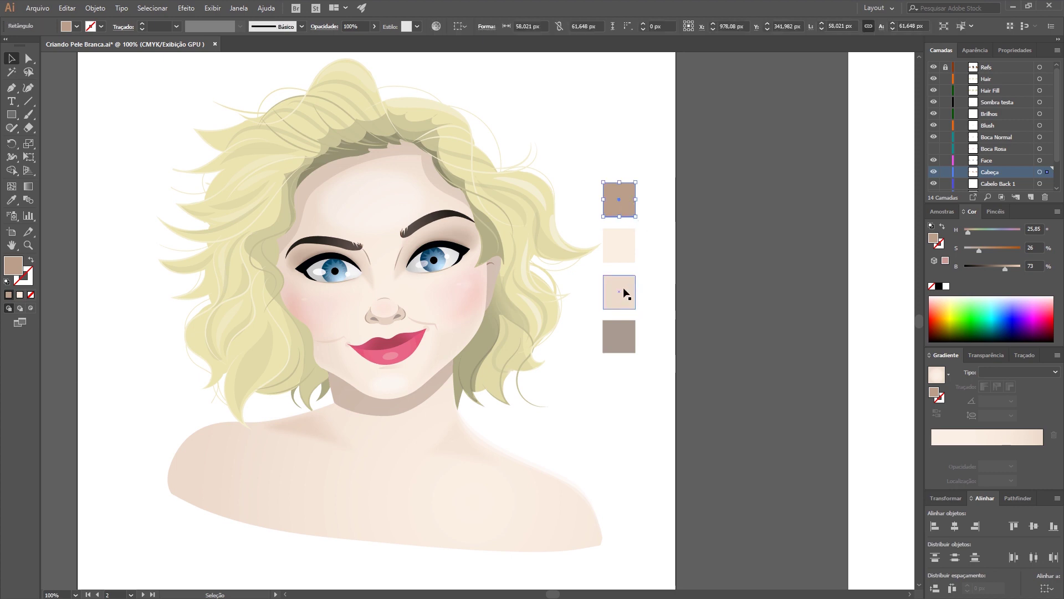
key(ctrl)
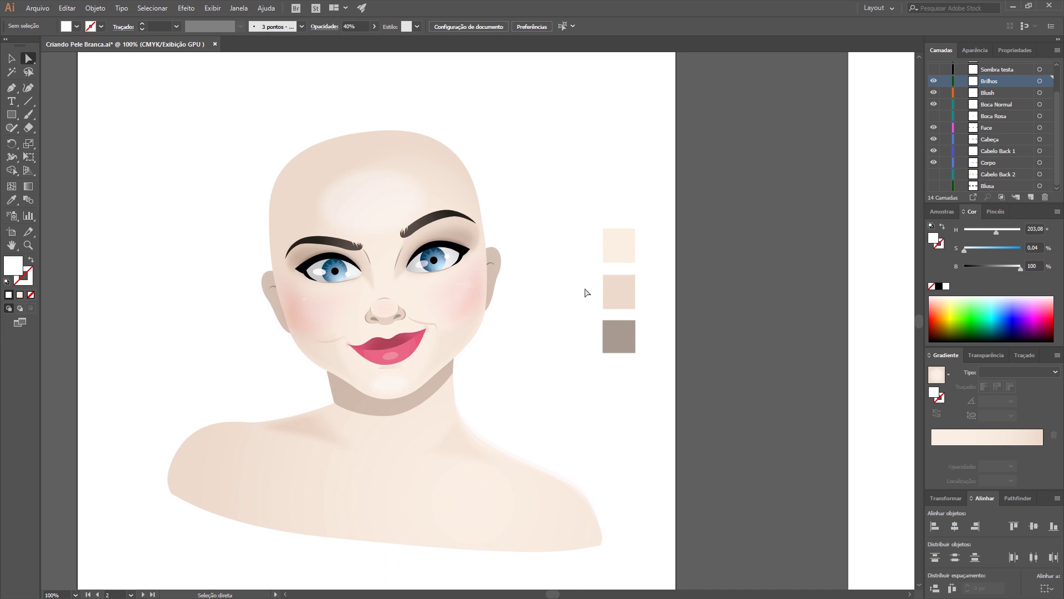
- Select the head shape and examine the colours of both stops in its radial gradient
click(418, 150)
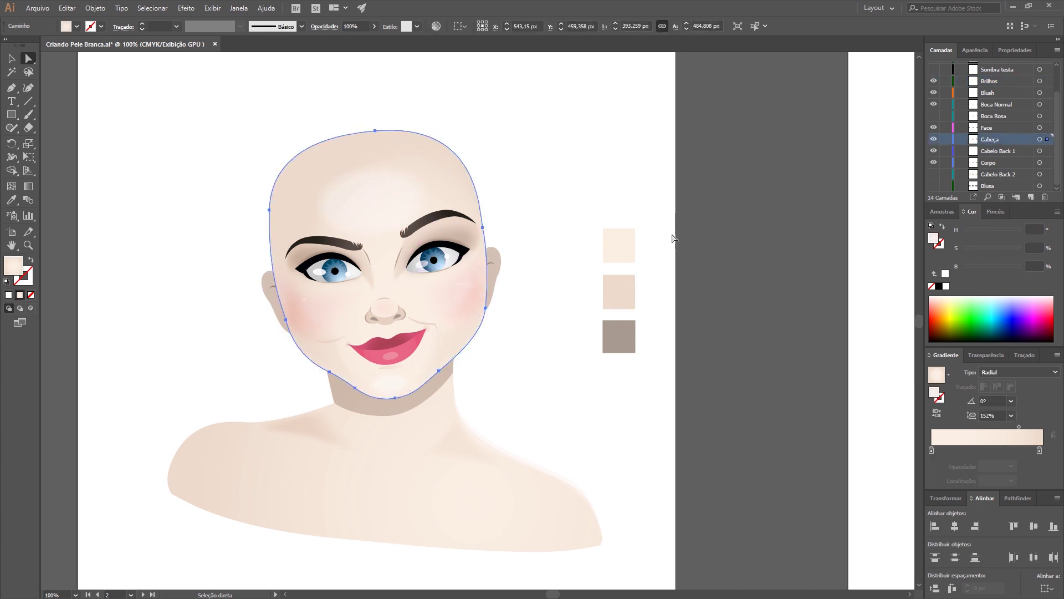
click(1022, 356)
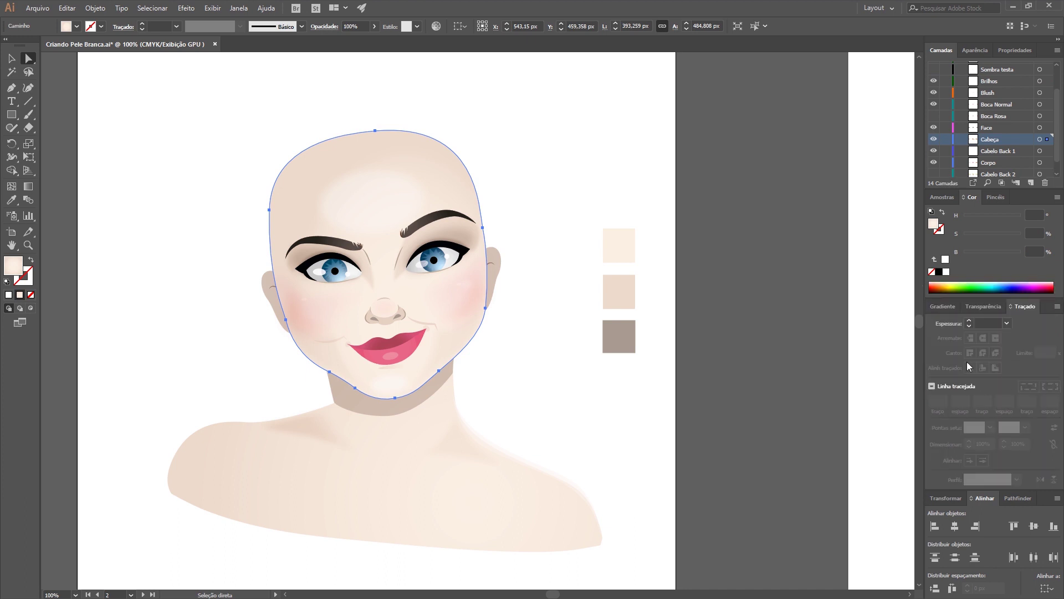
click(951, 302)
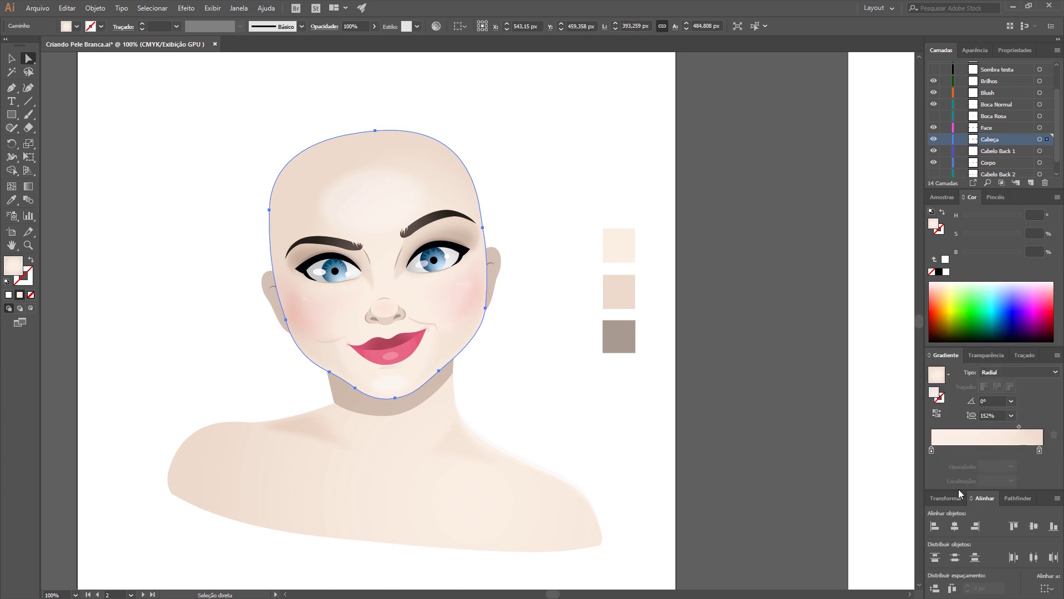
click(932, 450)
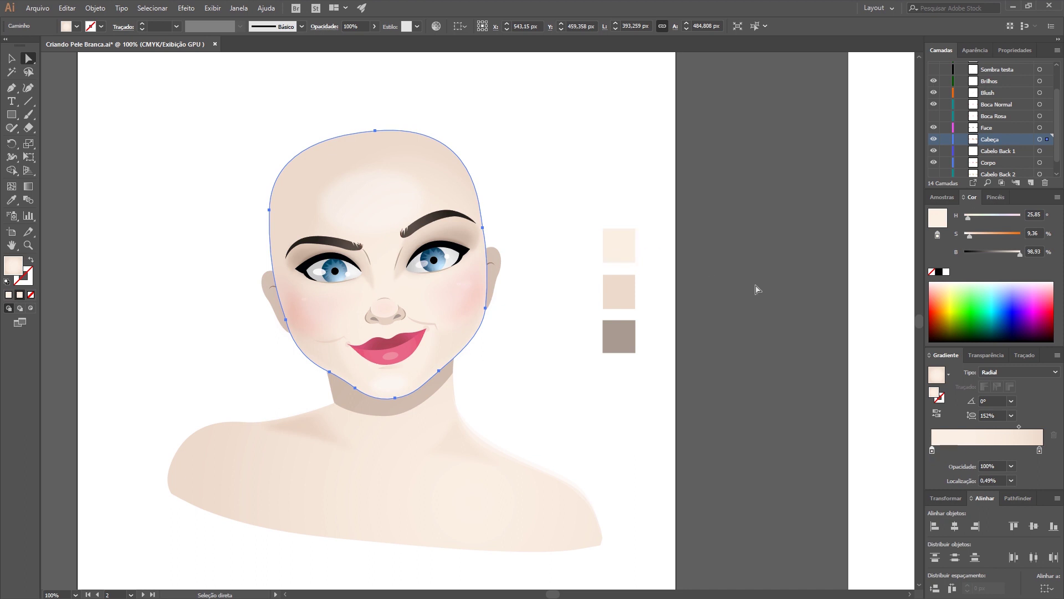
click(1038, 451)
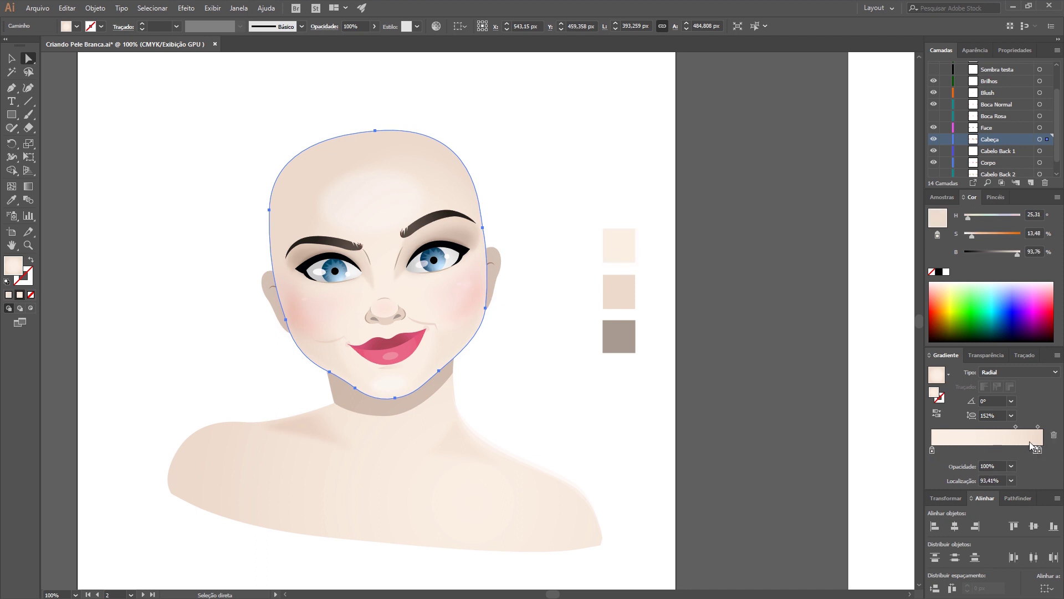
click(1031, 453)
click(1039, 450)
- Move the head shape aside from the face and flatten its radial gradient's ellipse with the Gradient tool
click(626, 296)
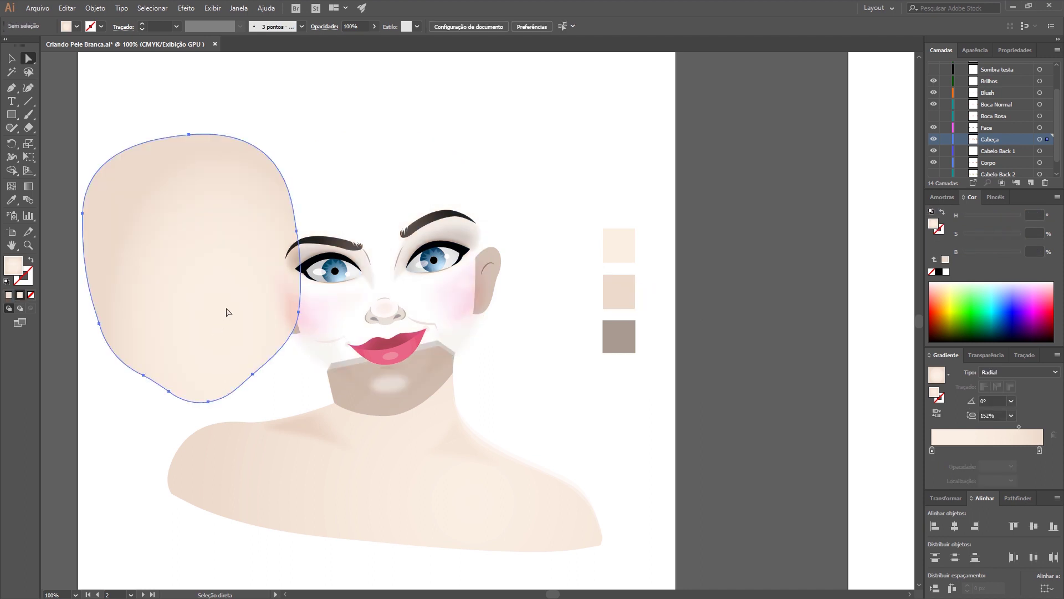
click(309, 308)
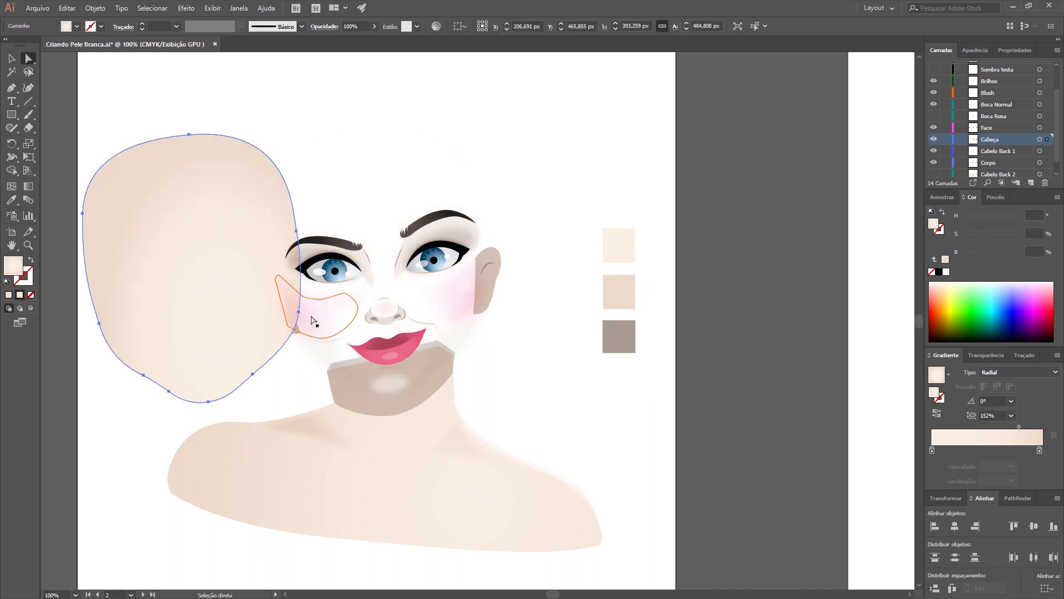
key(g)
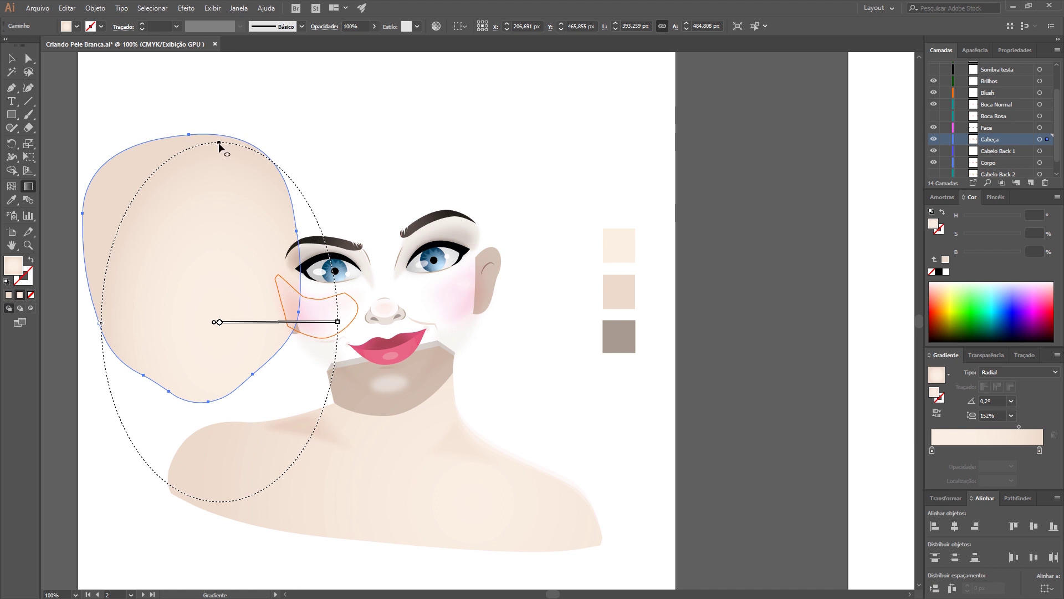
drag(220, 144, 219, 208)
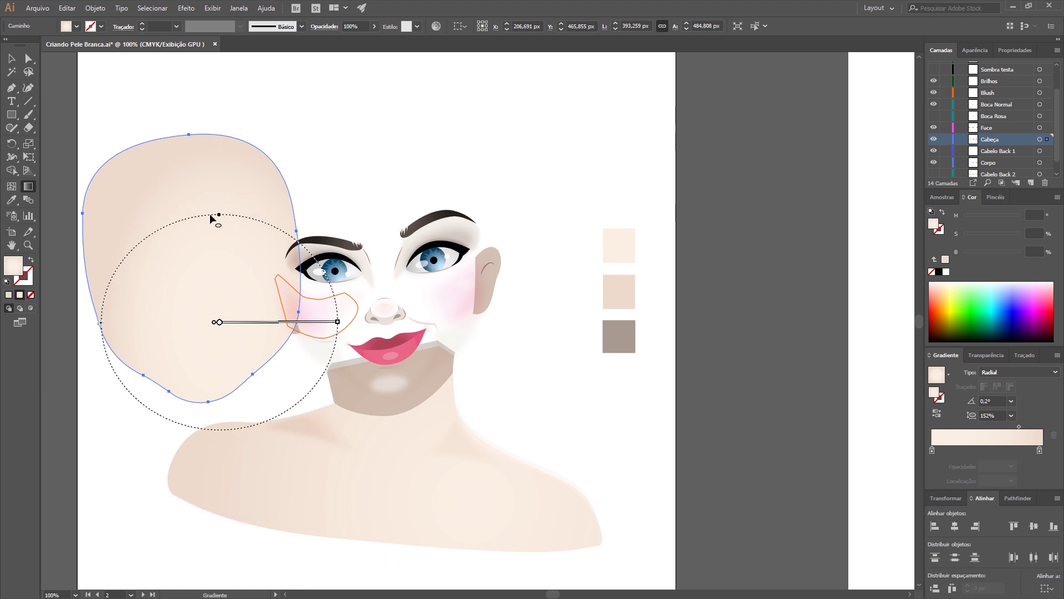
- Undo the gradient reshaping and the move of the head shape
key(ctrl+z)
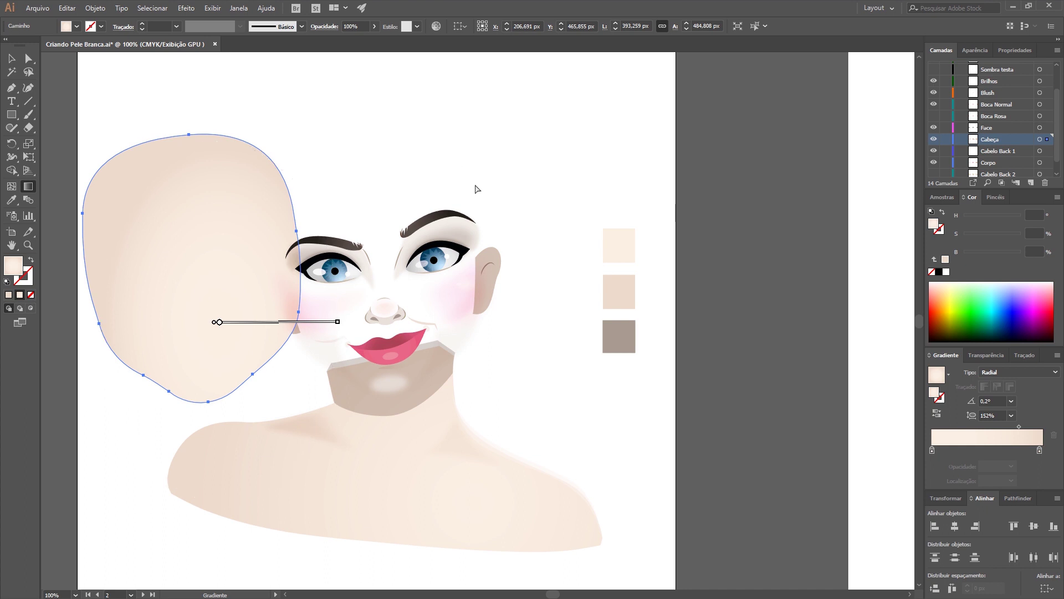
key(ctrl+z)
key(ctrl+z)
key(ctrl+z)
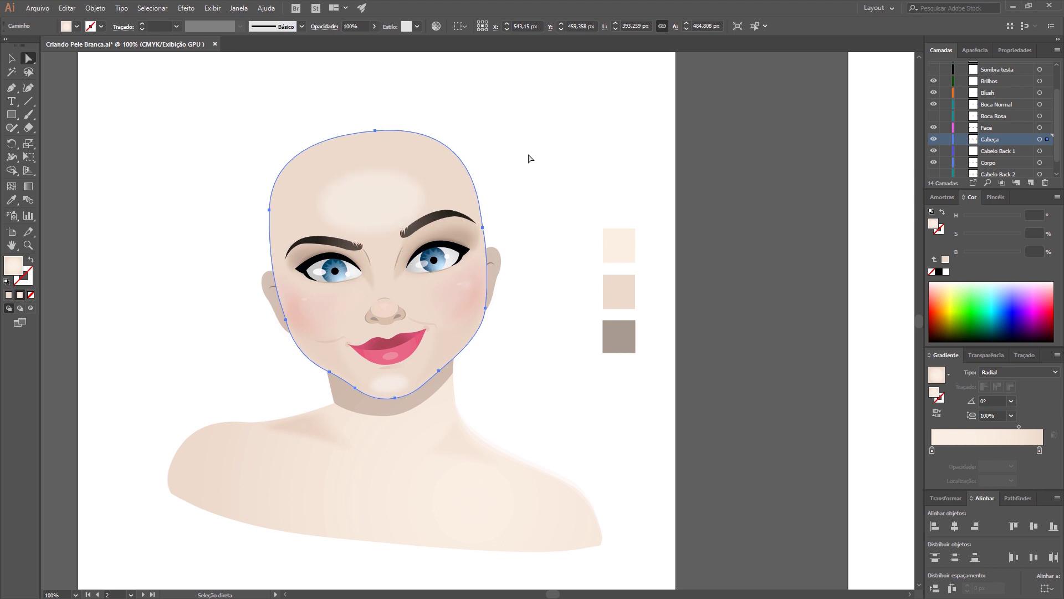
- Try moving the white forehead highlight ellipse off the head to the empty area above the swatches, and undo it
key(ctrl)
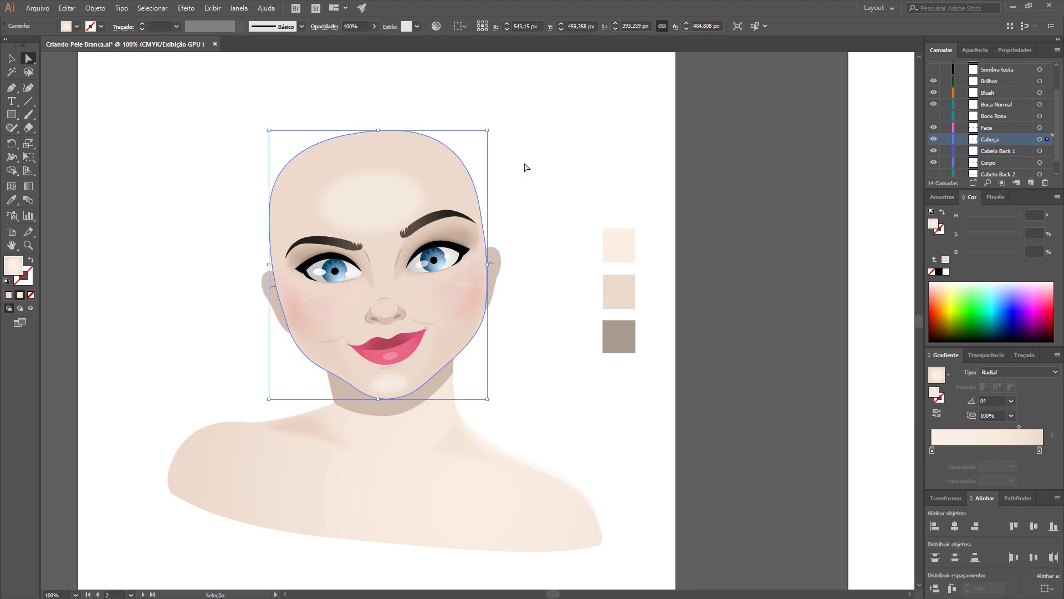
click(526, 165)
drag(395, 207, 589, 116)
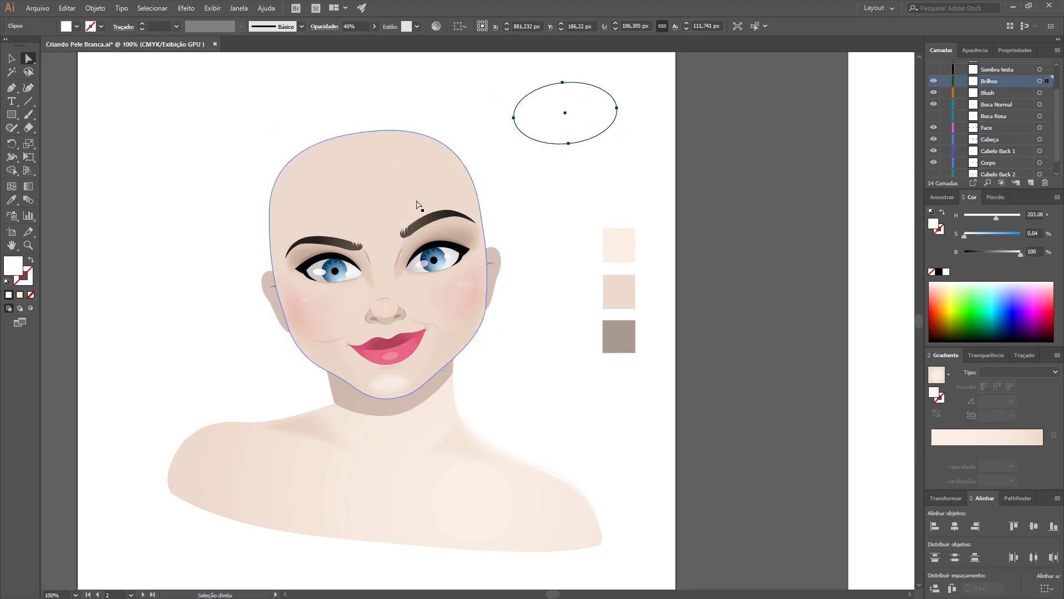
key(ctrl)
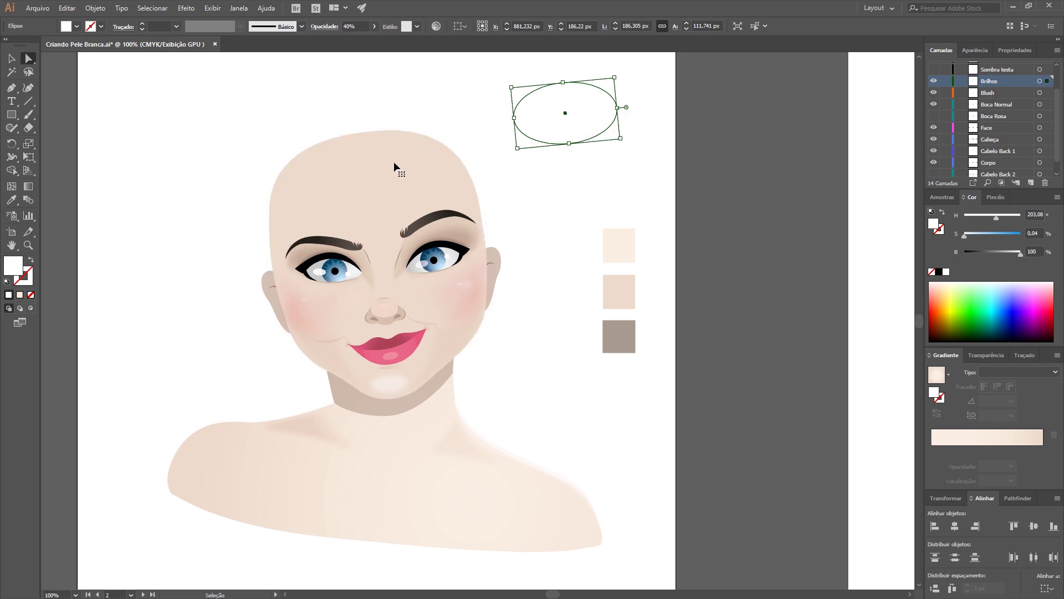
key(ctrl+z)
- Try stretching the forehead highlight upward by its top anchor point, and undo the reshaping
drag(369, 170, 366, 146)
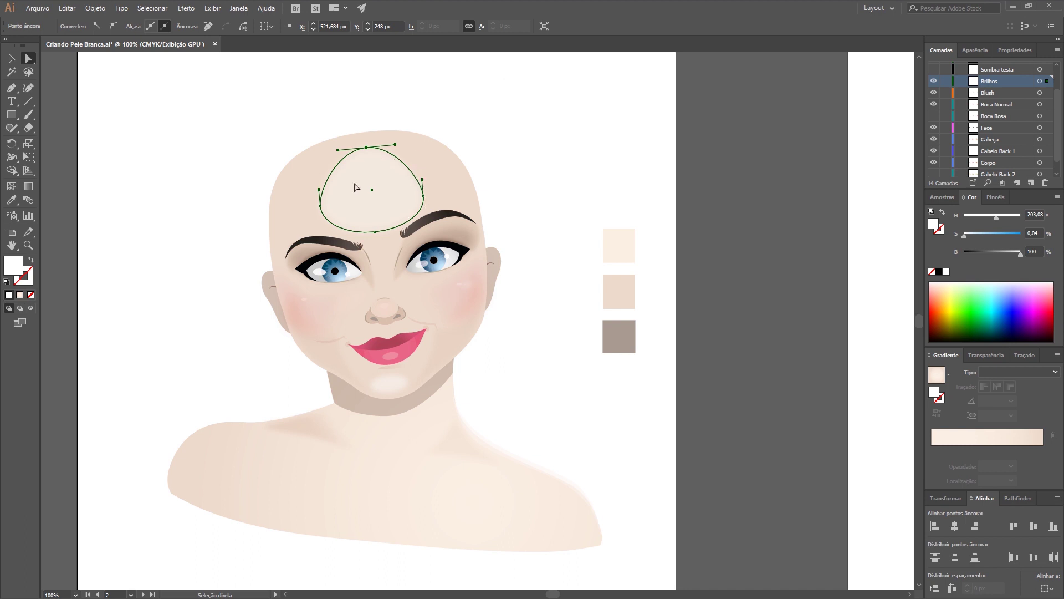
click(528, 133)
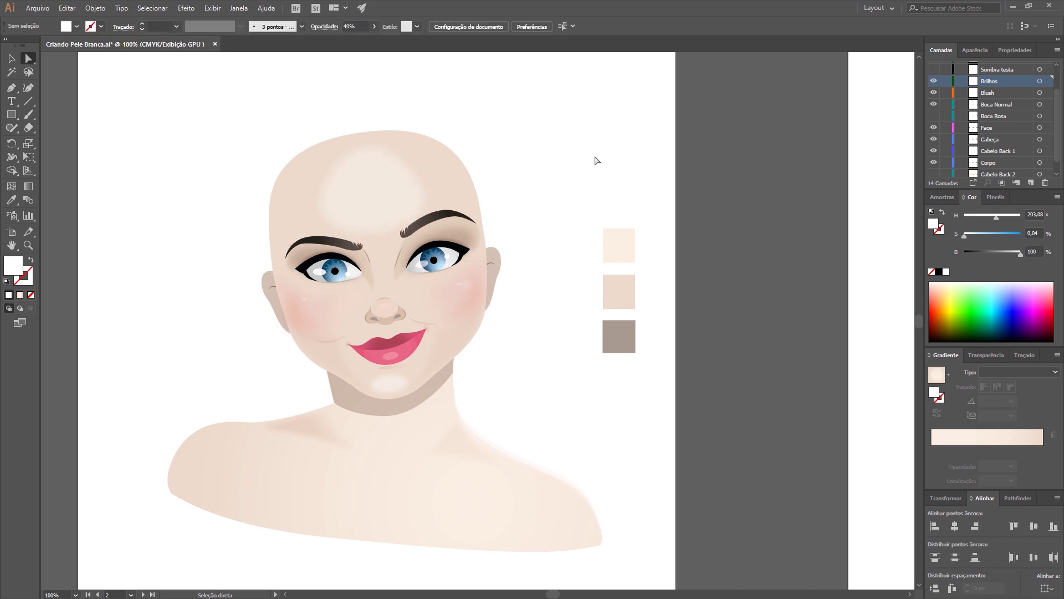
key(ctrl+z)
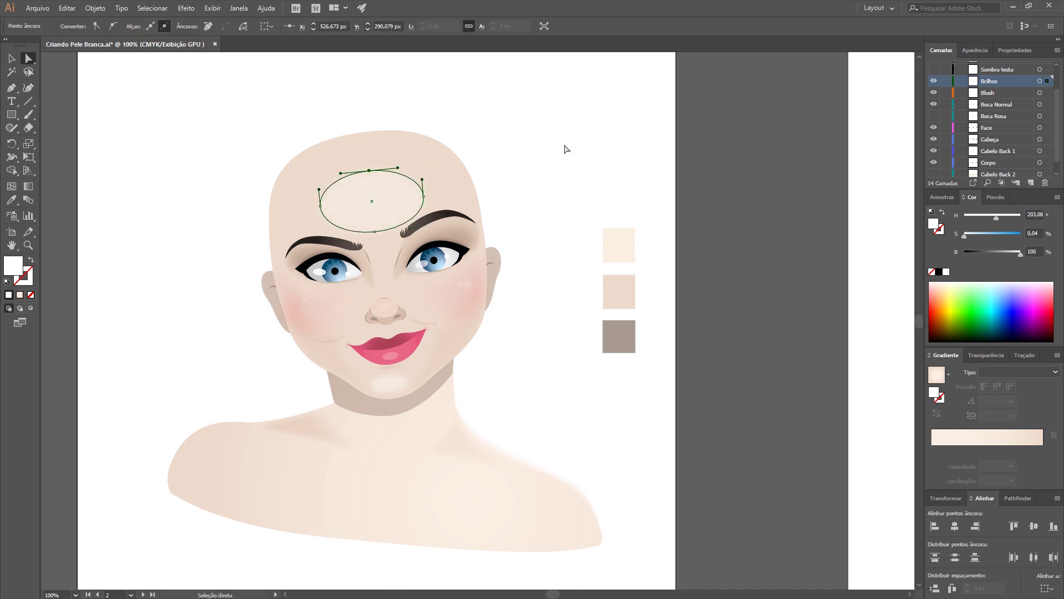
click(565, 149)
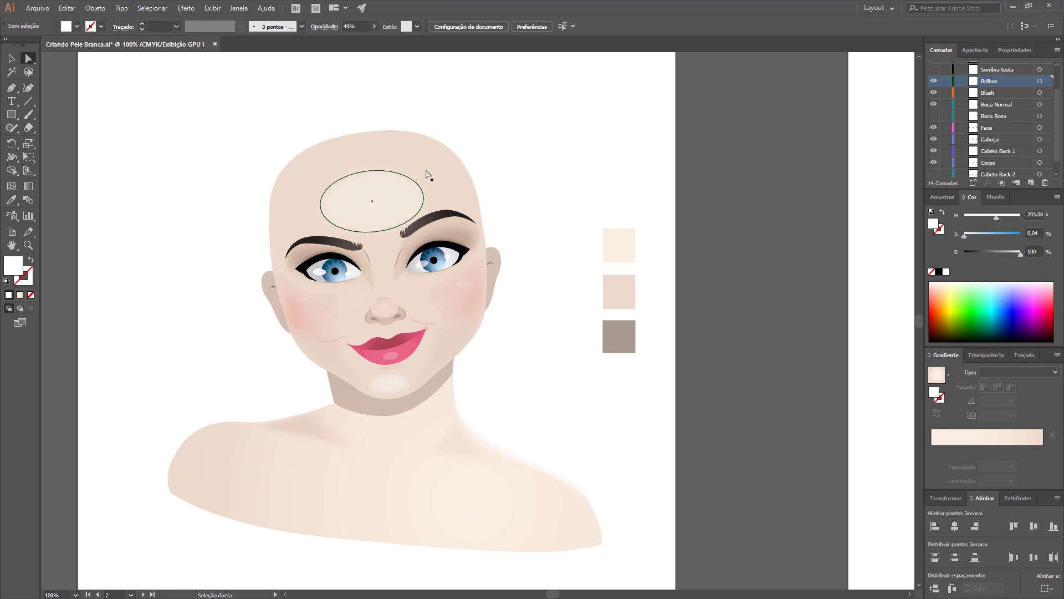
- Move the white forehead highlight ellipse off the head to the empty area beside it, above the swatches
drag(398, 196, 574, 125)
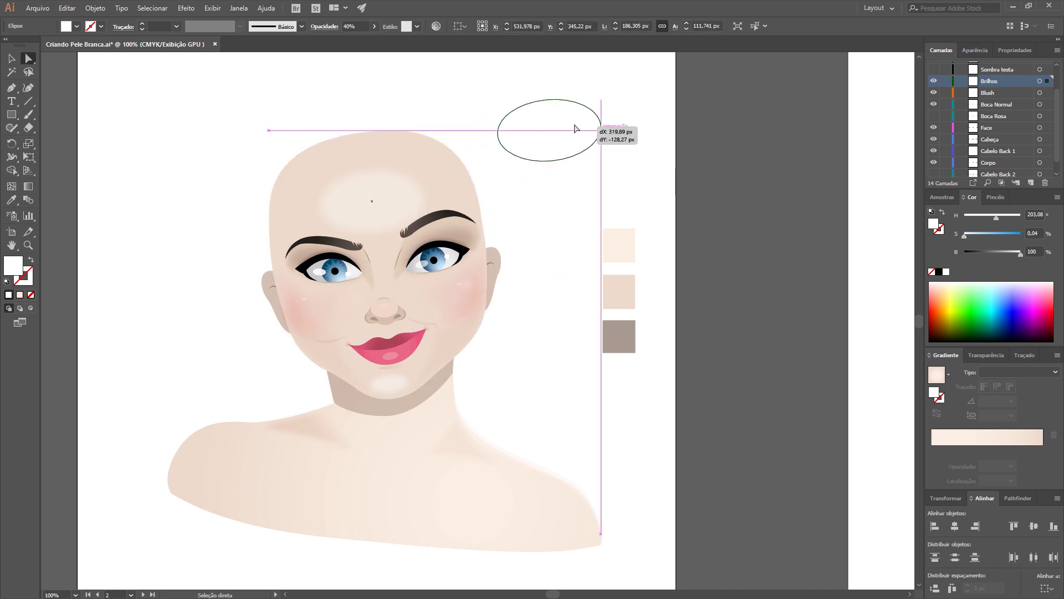
click(542, 242)
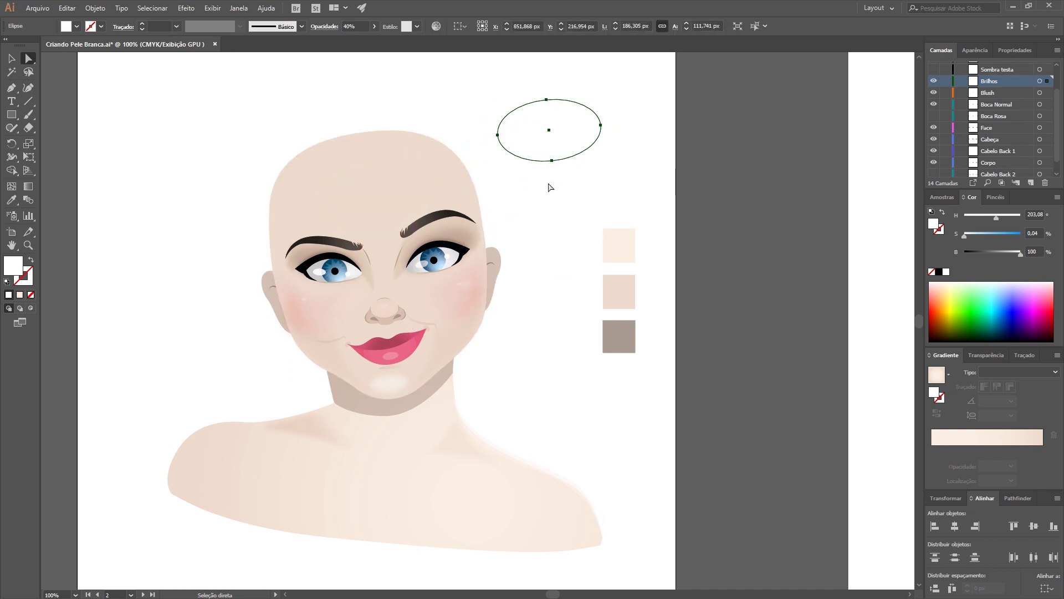
- Undo the forehead highlight's move off the head, and open the Gaussian Blur effect settings for it without applying them
key(ctrl+z)
key(ctrl+z)
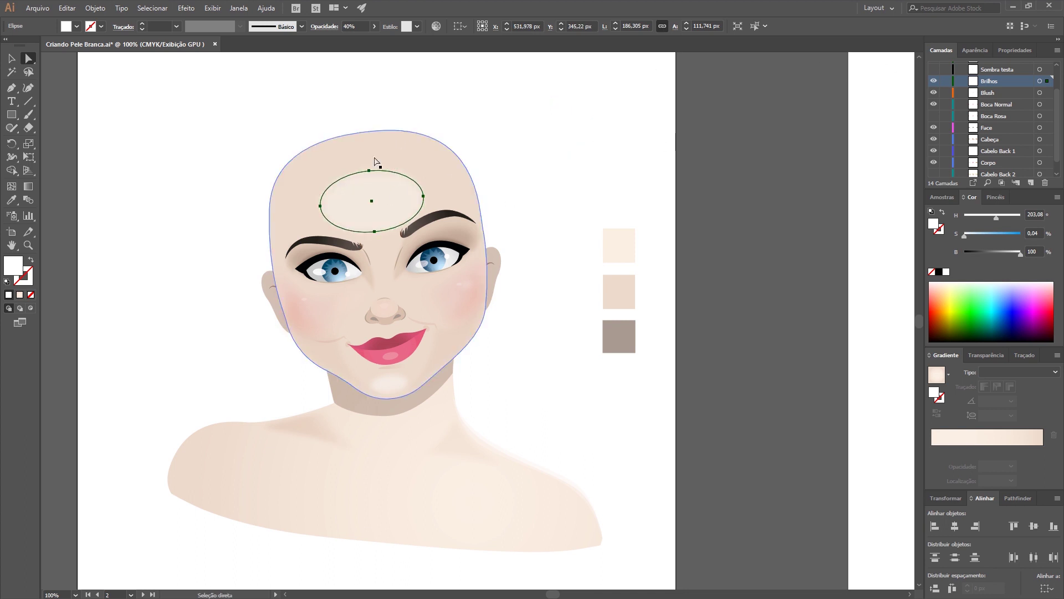
click(186, 8)
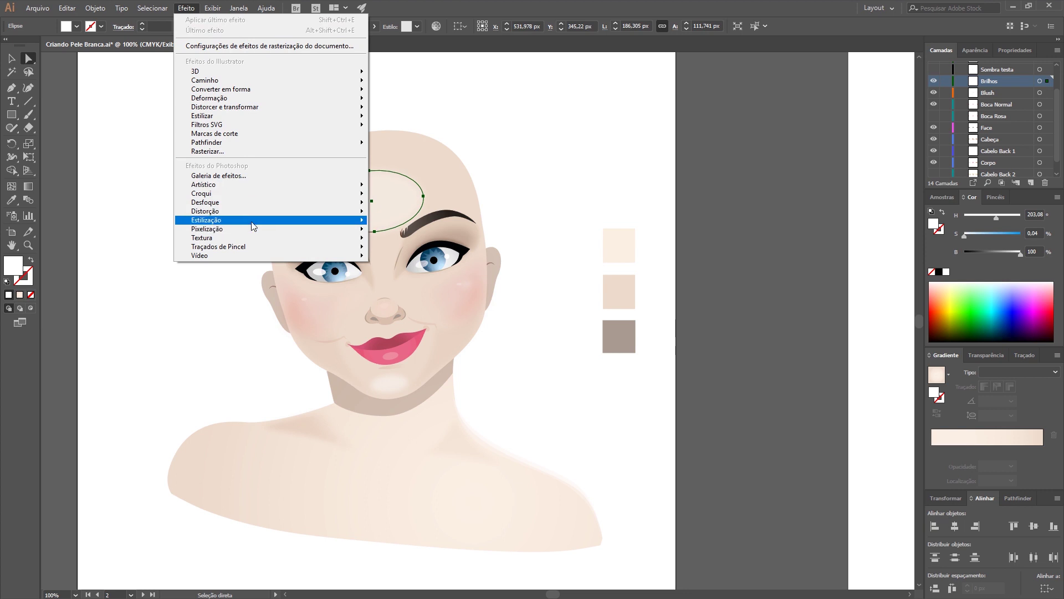
mouse_move(278, 204)
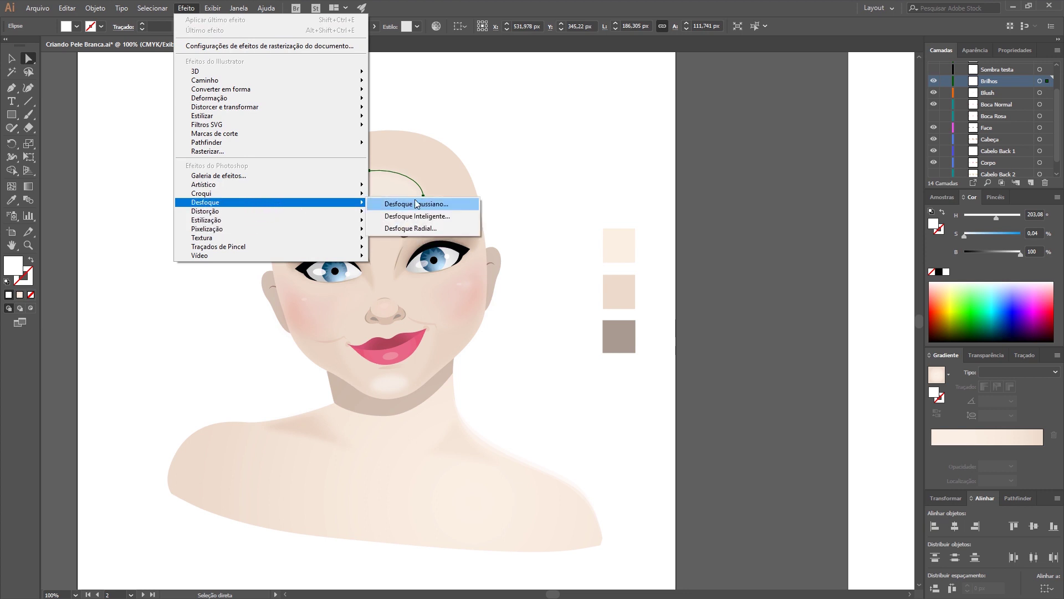
click(416, 204)
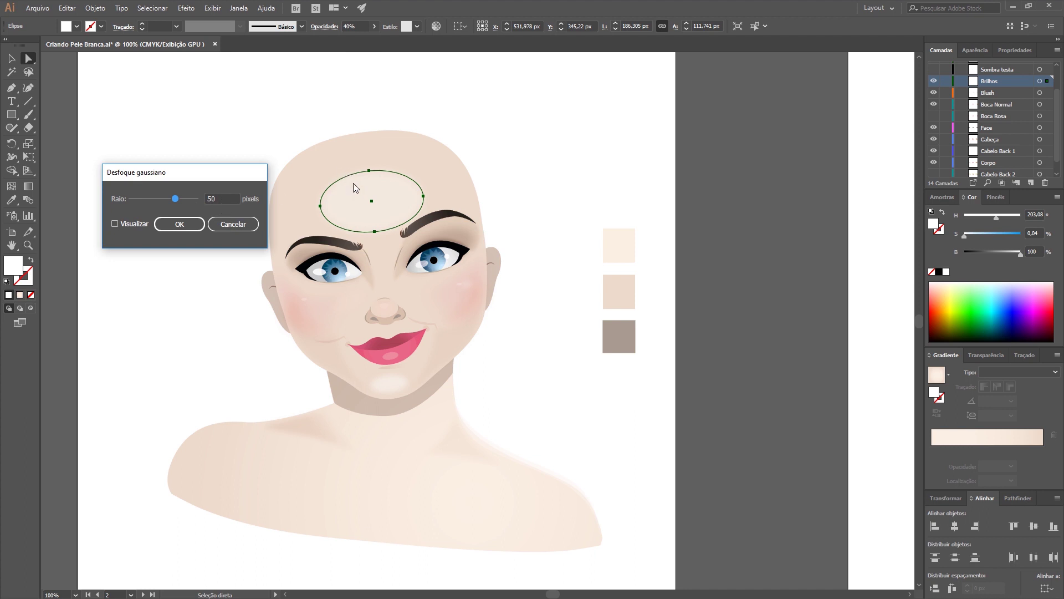
click(233, 224)
- Turn off the forehead highlight's Gaussian Blur to compare its hard edge with the soft one, and undo the change
drag(389, 203, 542, 272)
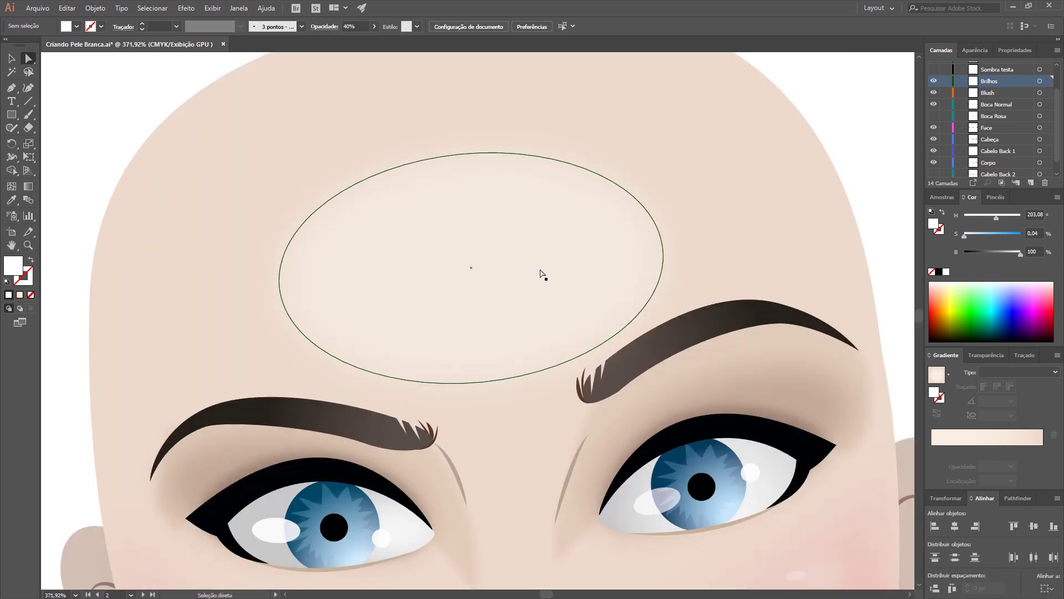
click(975, 50)
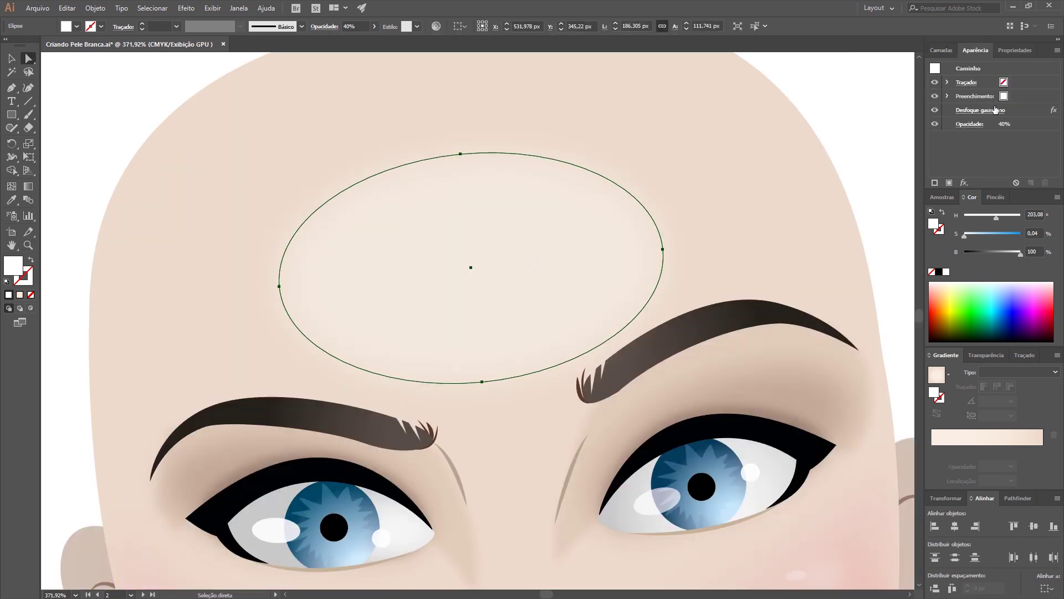
click(936, 111)
click(850, 92)
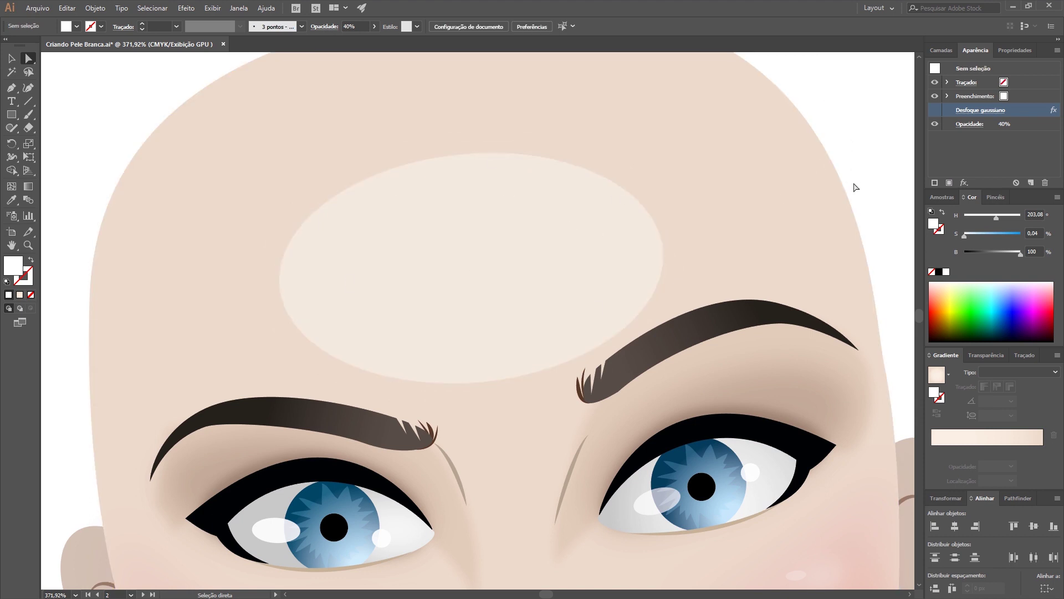
key(ctrl+z)
click(858, 133)
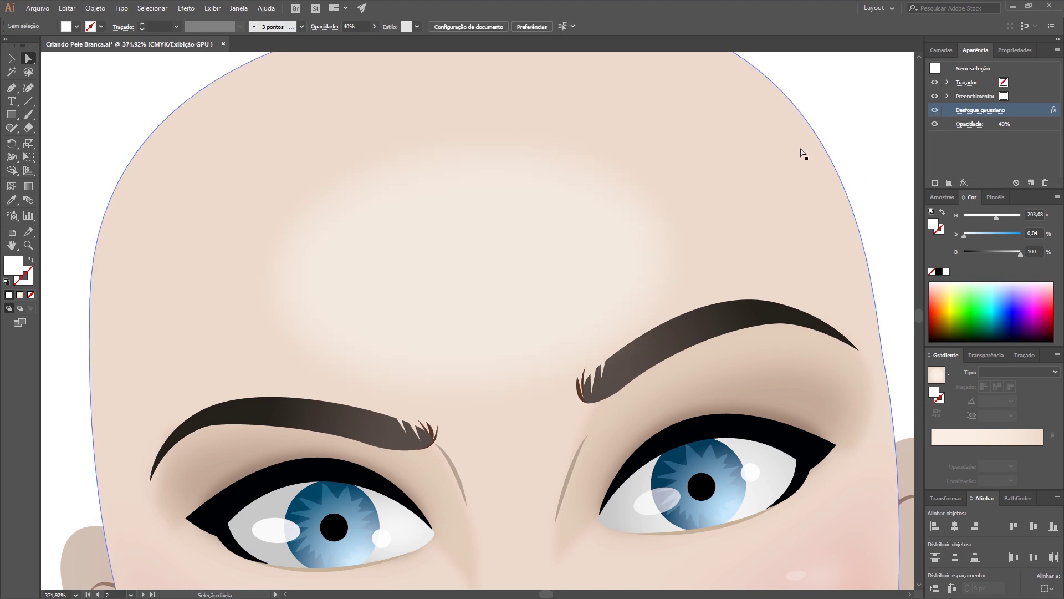
key(ctrl+0)
key(ctrl+z)
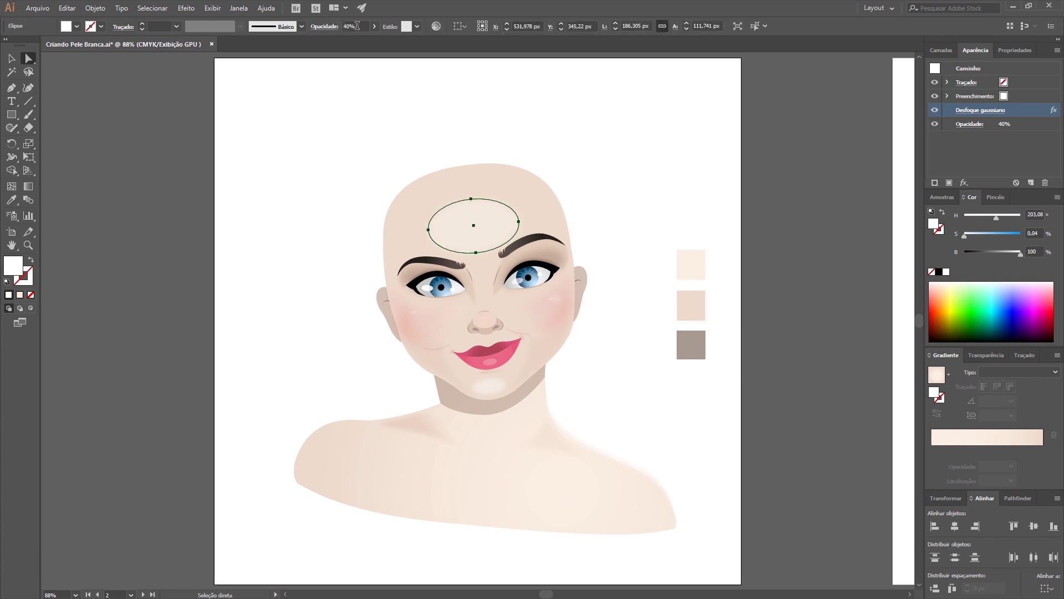
- Turn the chin highlight's Gaussian Blur off to compare its edge, and turn the blur back on
key(ctrl+shift+a)
key(ctrl+plus)
key(ctrl+plus)
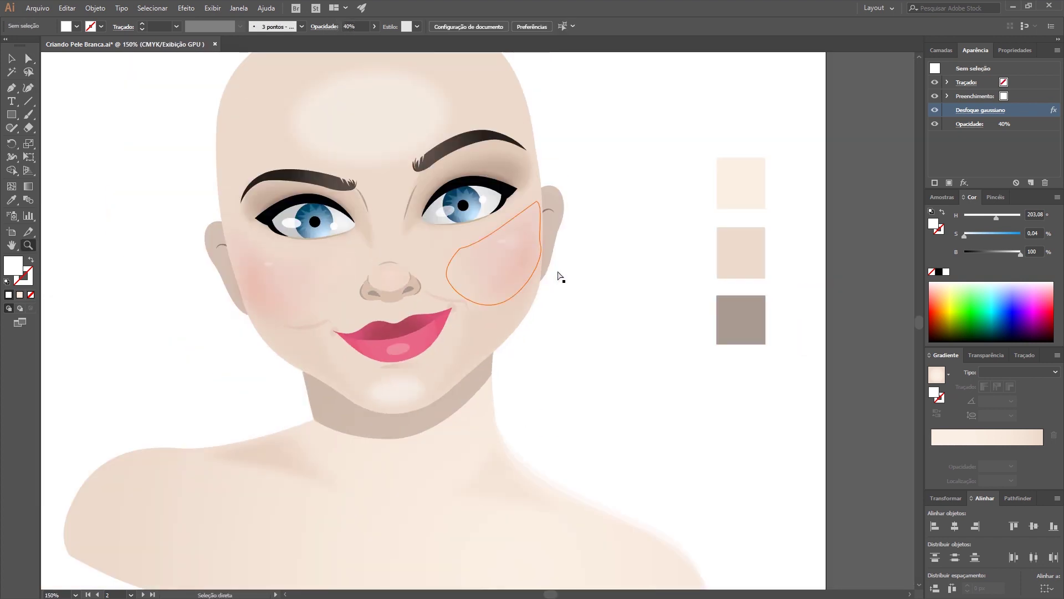
drag(605, 261, 681, 294)
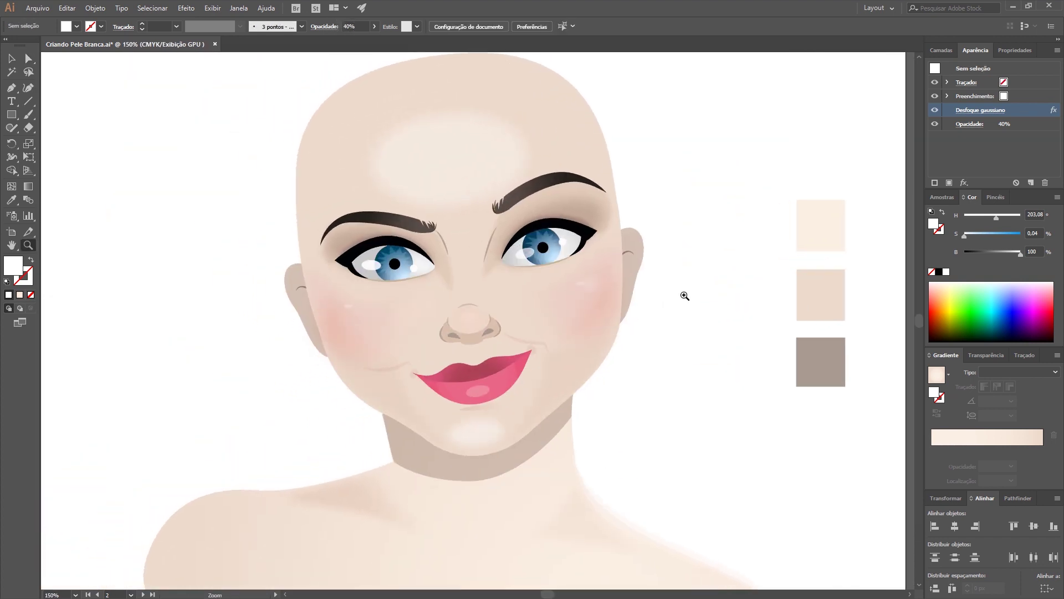
key(a)
click(487, 436)
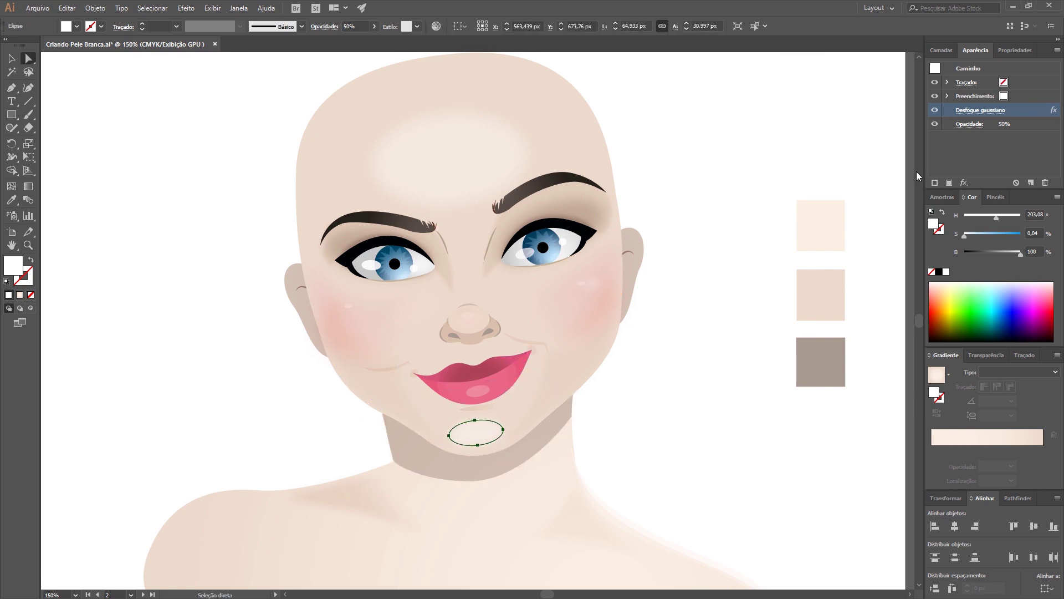
click(817, 174)
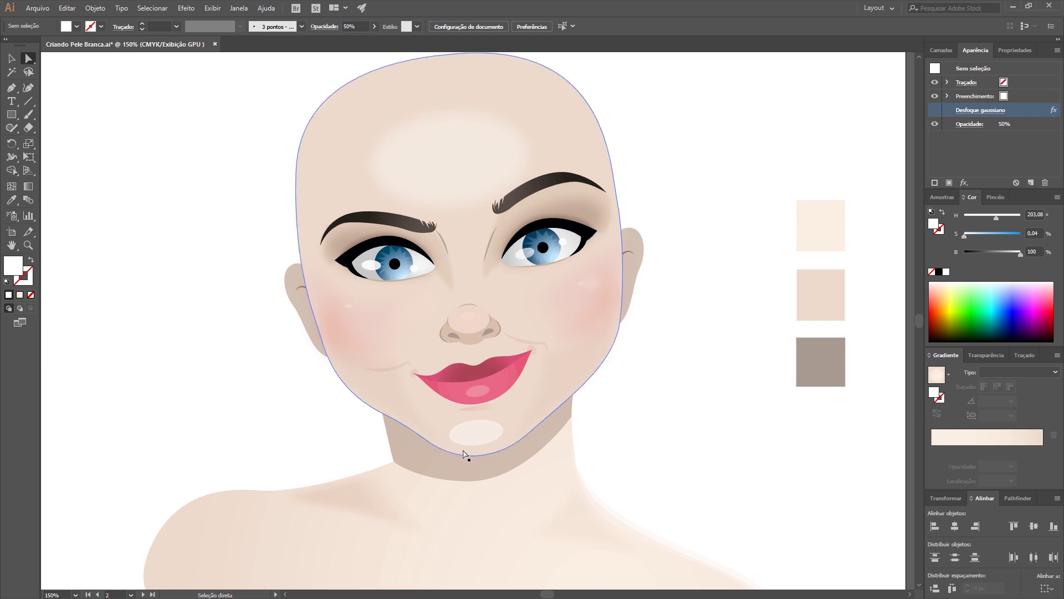
click(490, 437)
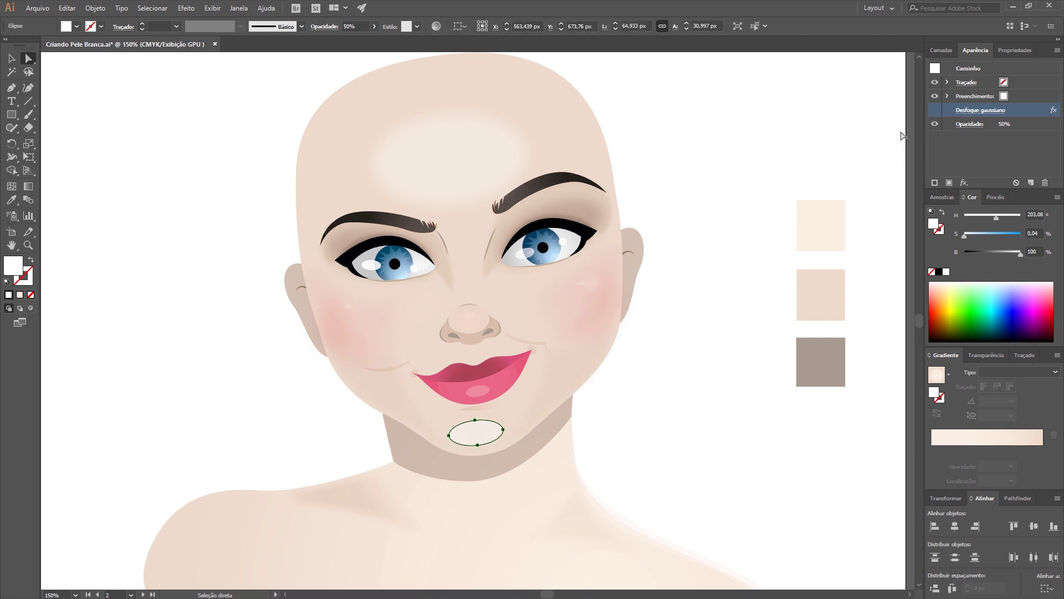
click(935, 110)
shift+click(499, 145)
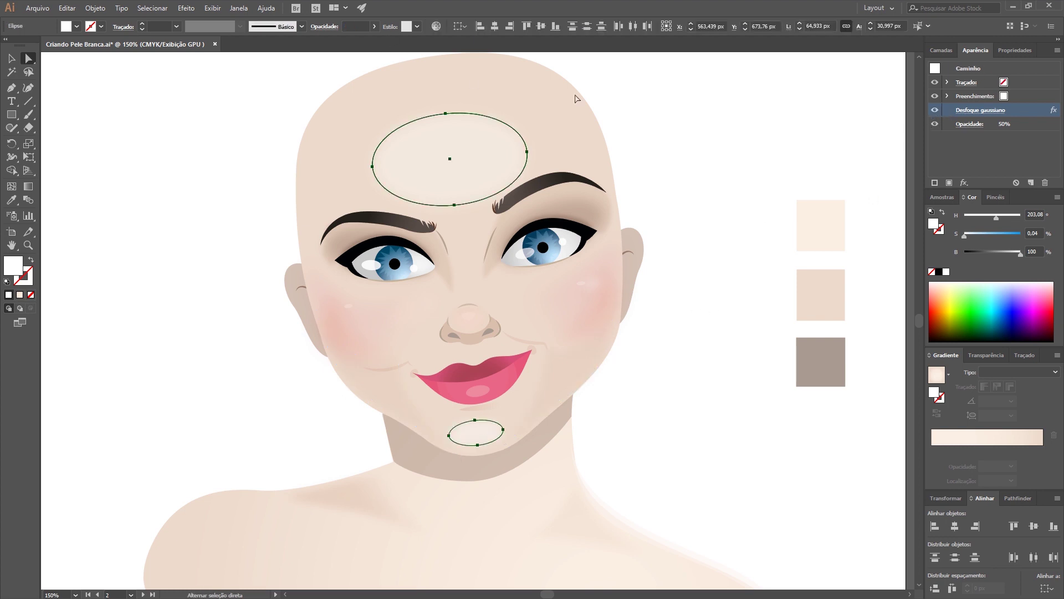
click(695, 277)
- Set the opacity of the white chin highlight to 30%
click(488, 434)
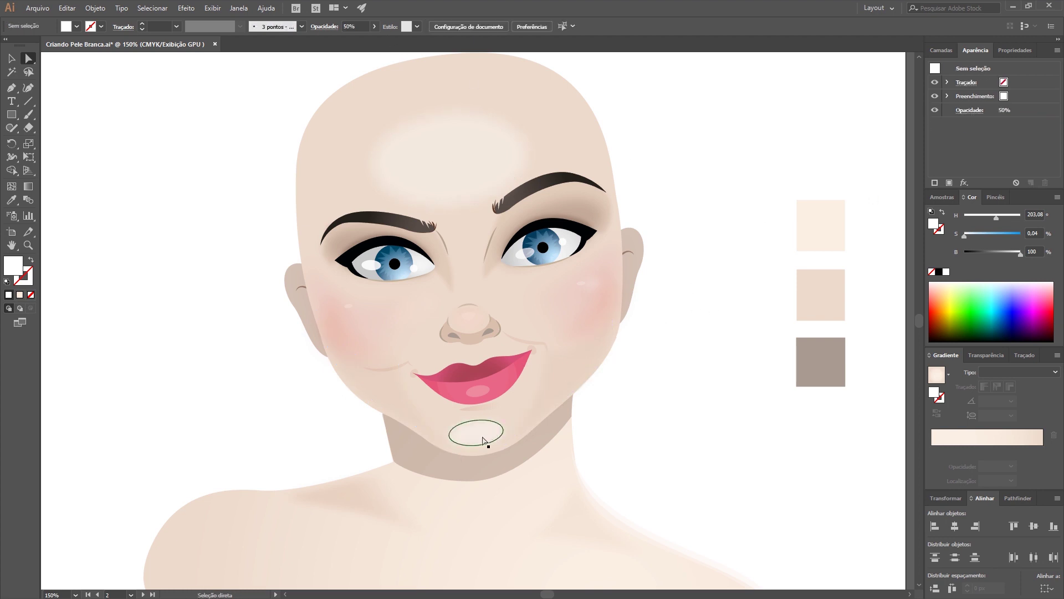
click(344, 27)
text(30)
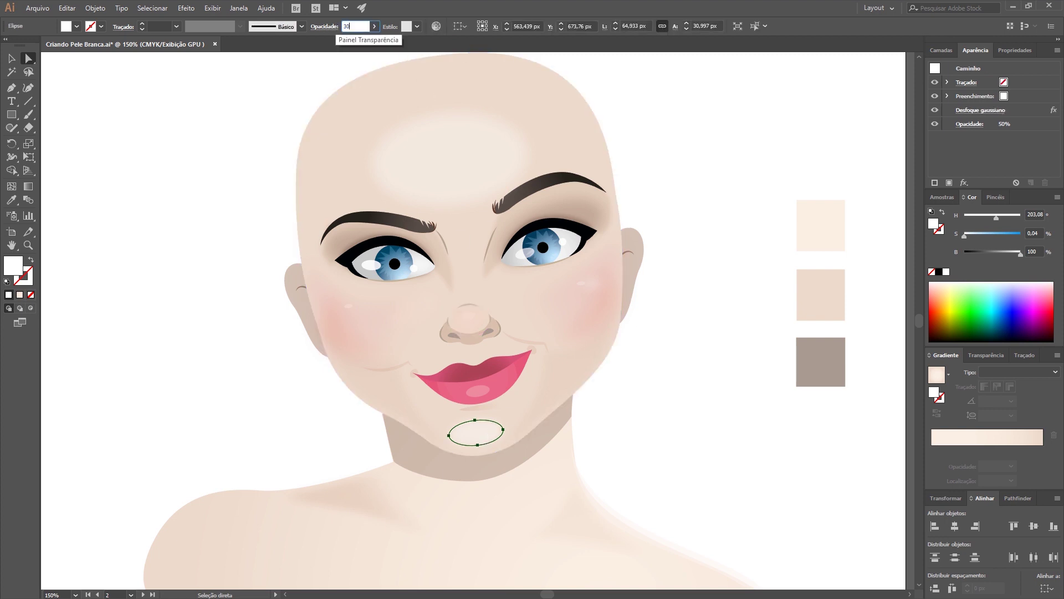
click(682, 271)
- Try moving both cheek blush shapes off the face toward the empty area above the swatches, and undo the move
click(603, 309)
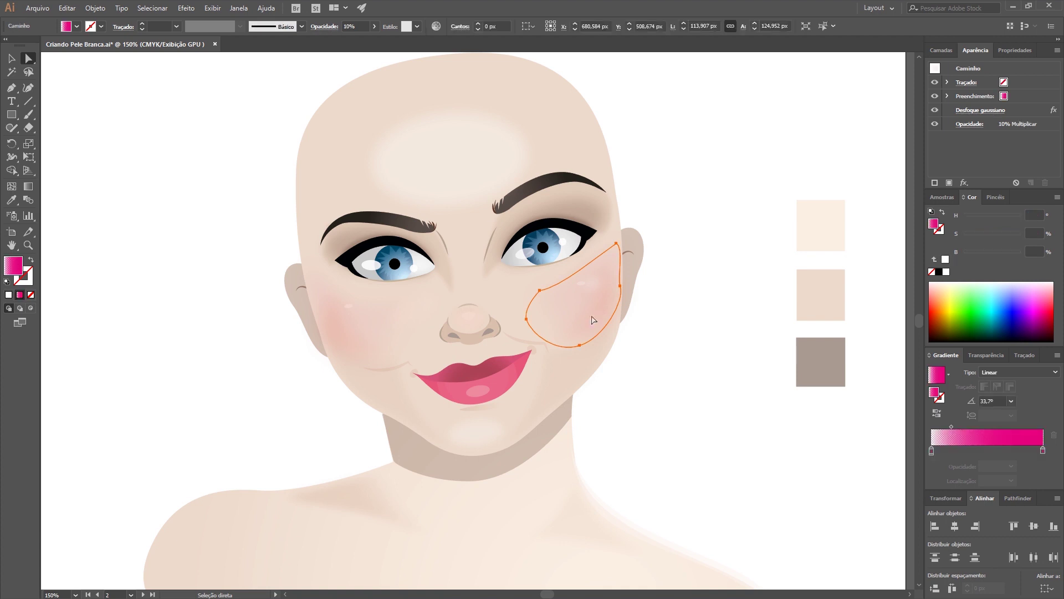
shift+click(390, 346)
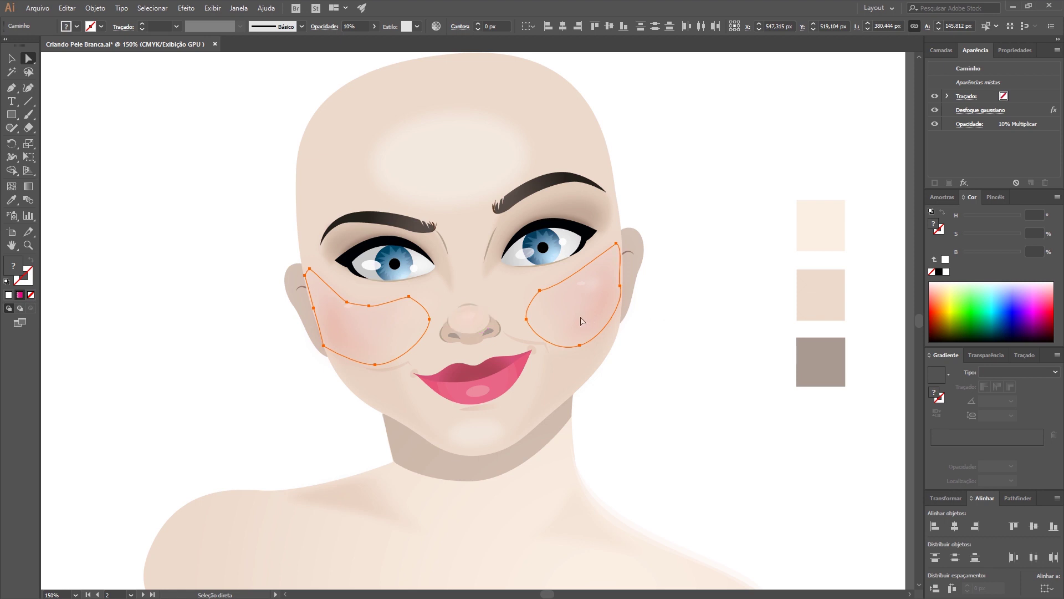
drag(582, 320, 839, 156)
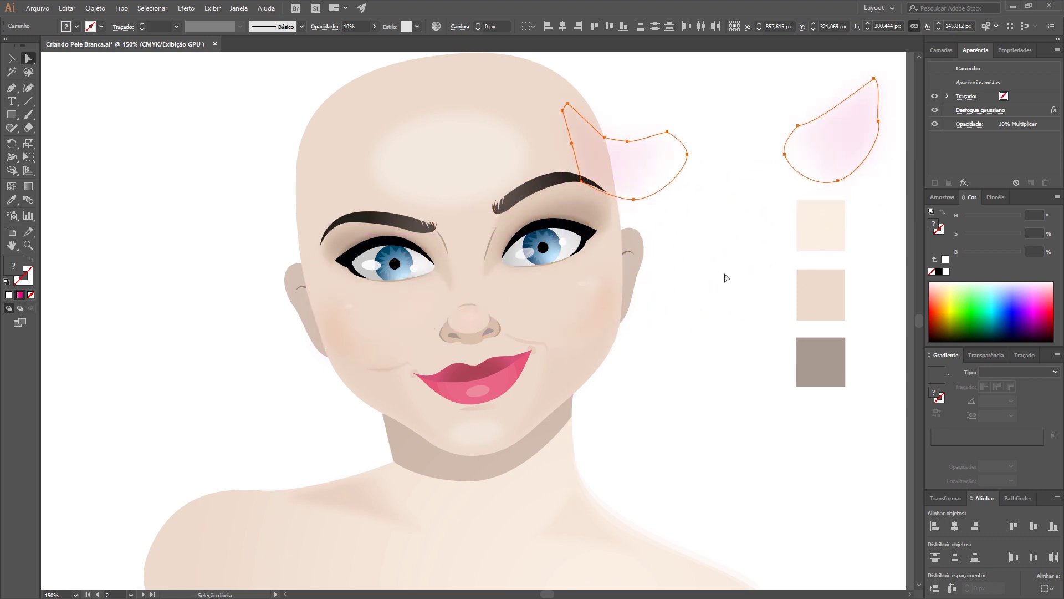
drag(736, 265, 630, 299)
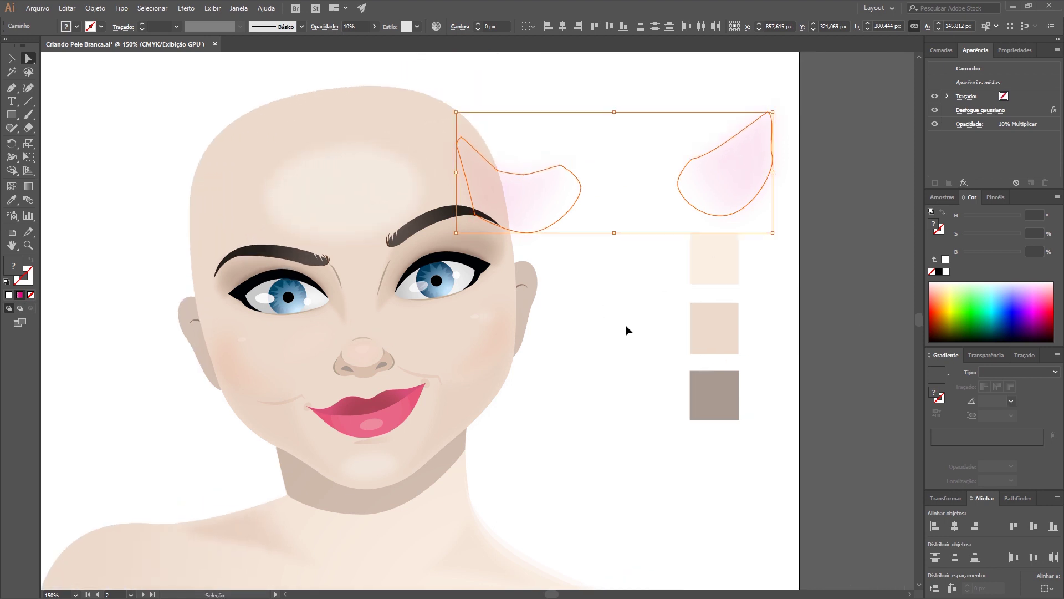
key(ctrl+z)
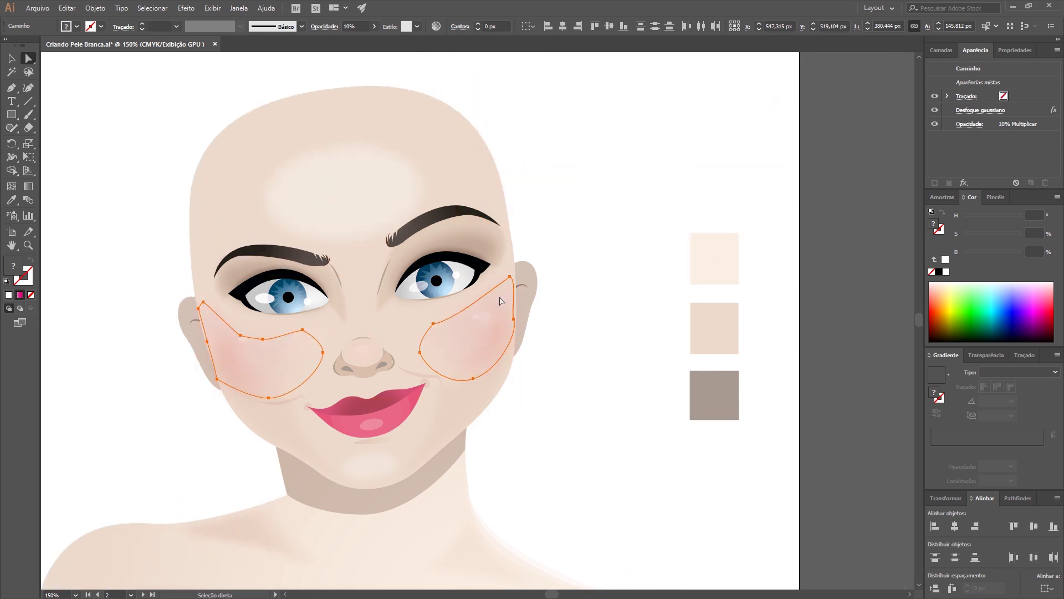
- Turn off the Gaussian Blur on both cheek blushes and examine the two color stops of the left cheek's pink gradient
click(594, 252)
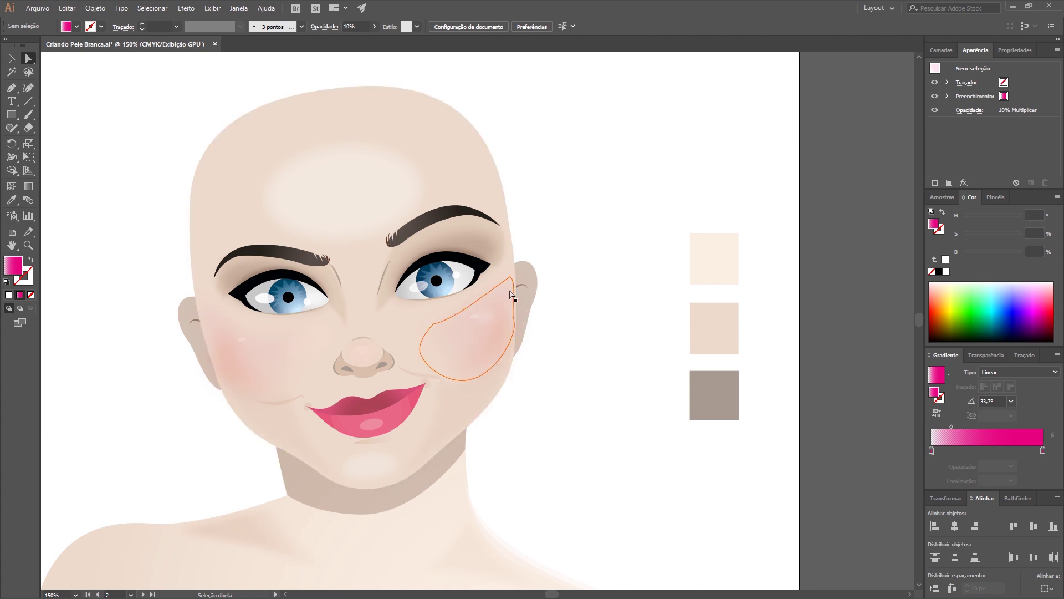
click(261, 363)
click(931, 450)
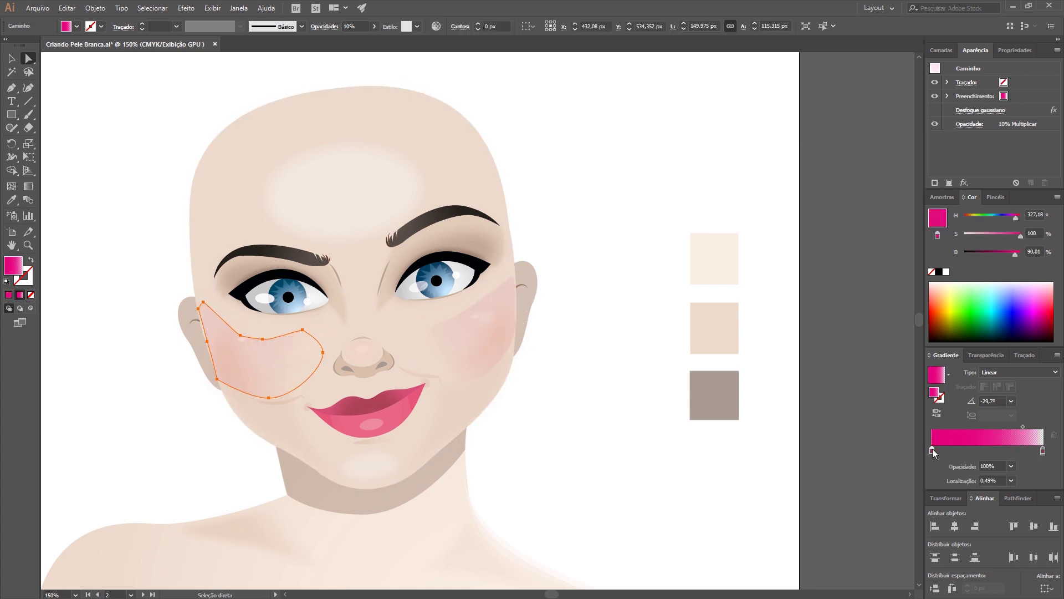
click(1042, 450)
click(1042, 451)
click(699, 126)
- Draw a rectangle about 167 by 89 px beside the head, above the swatches, and make its fill solid black
key(m)
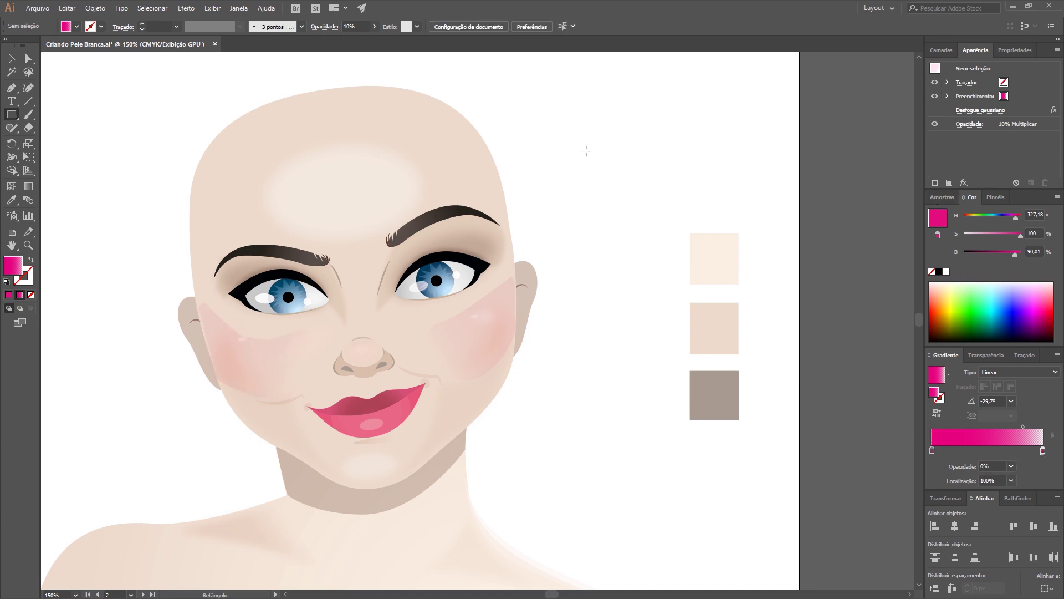
drag(594, 131, 733, 205)
key(v)
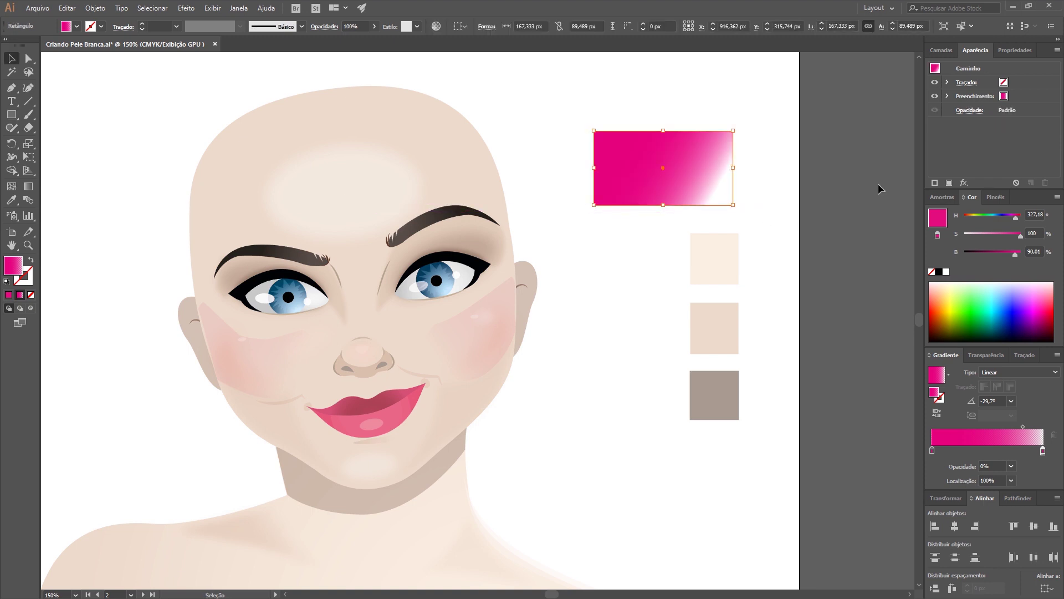
click(939, 271)
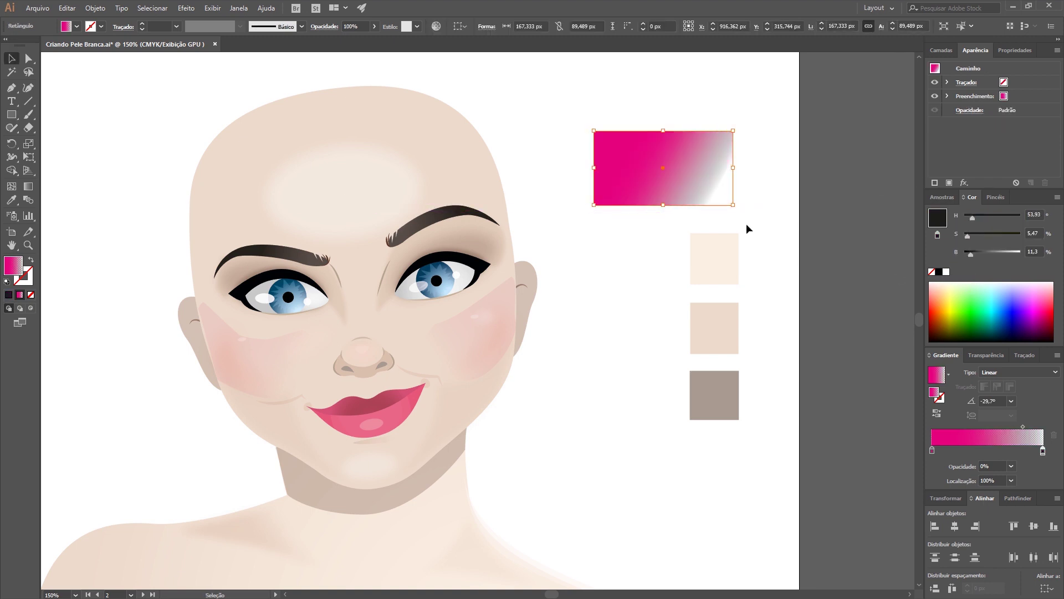
click(942, 223)
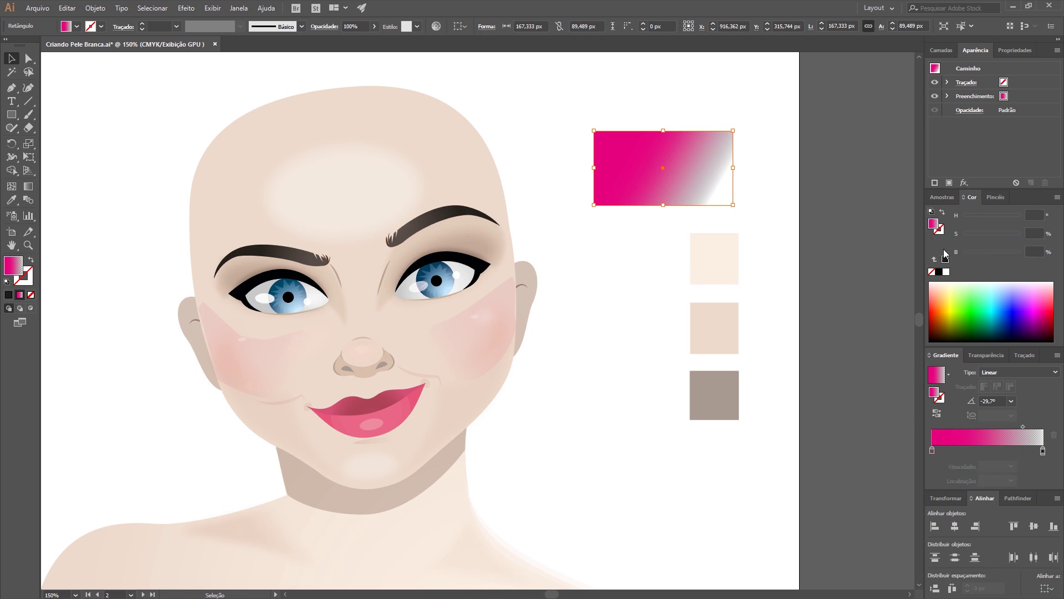
click(945, 260)
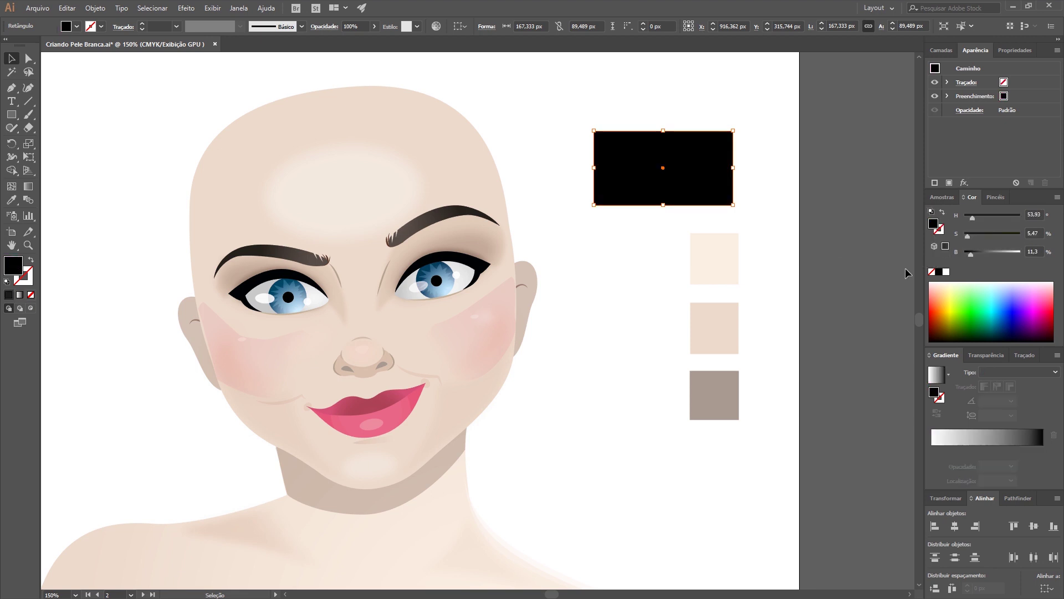
- Fill the rectangle with a linear gradient from yellow at 0% to red at 100%, both at 100% opacity, and delete the rectangle
click(947, 198)
drag(937, 453, 937, 478)
drag(1020, 232, 1044, 455)
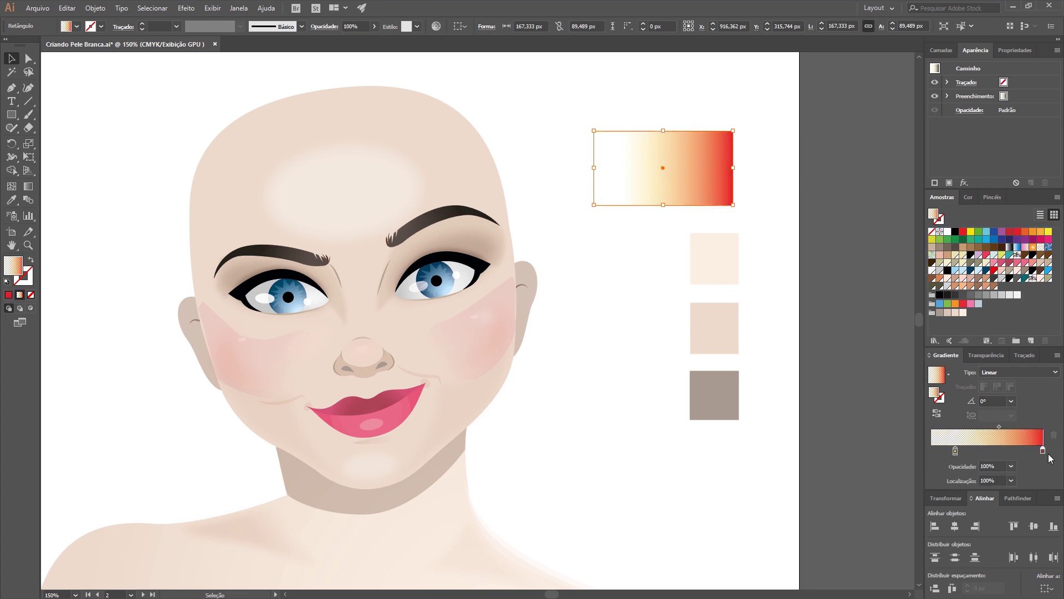
drag(955, 451, 932, 451)
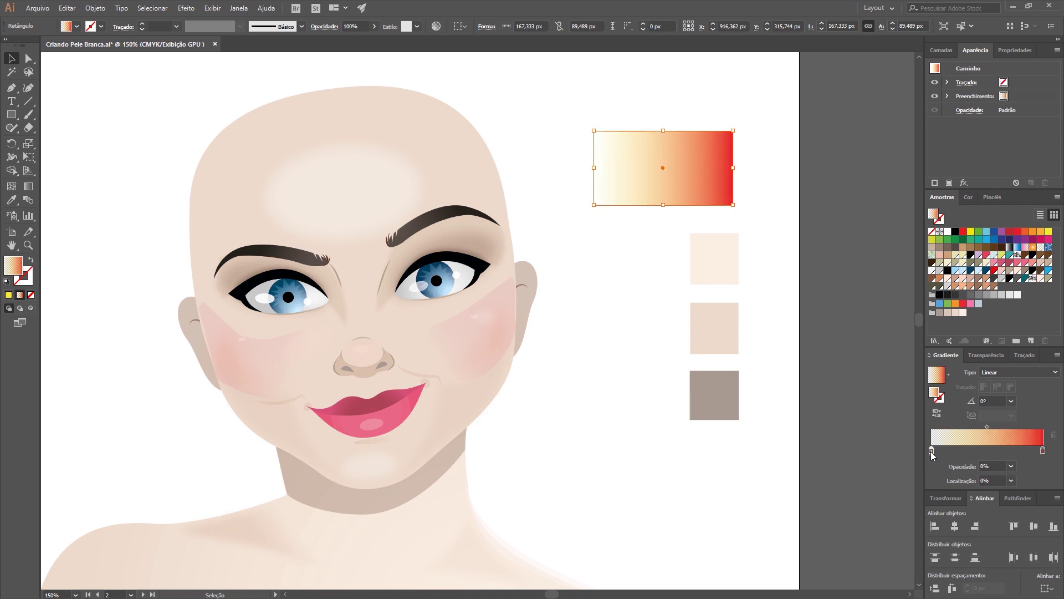
click(992, 465)
text(1)
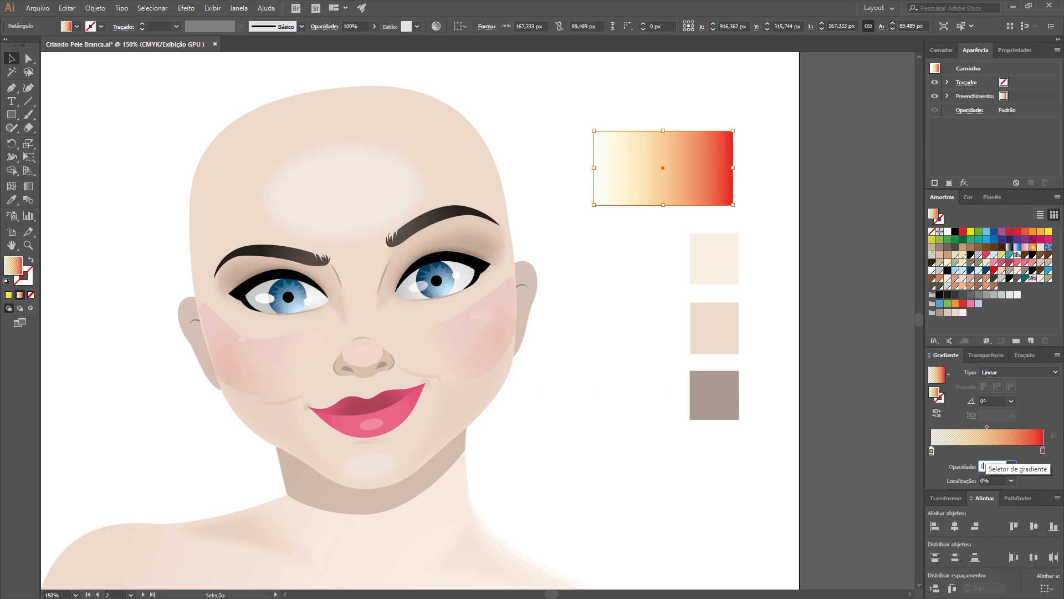
text(00)
key(Return)
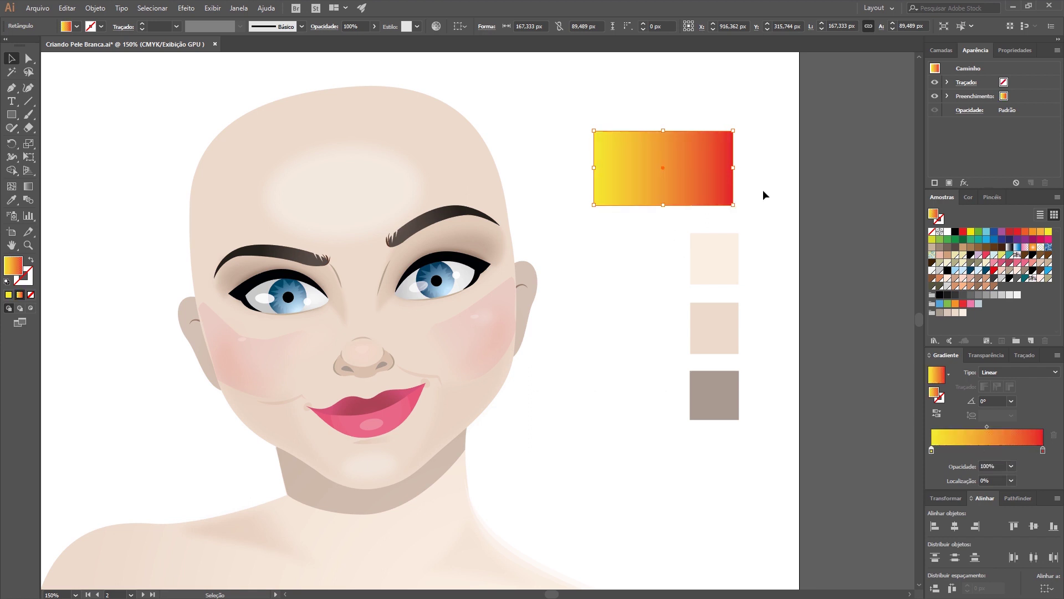
key(Delete)
- Select the left cheek's blush and view the direction of its pink gradient with the Gradient tool
click(259, 348)
click(29, 189)
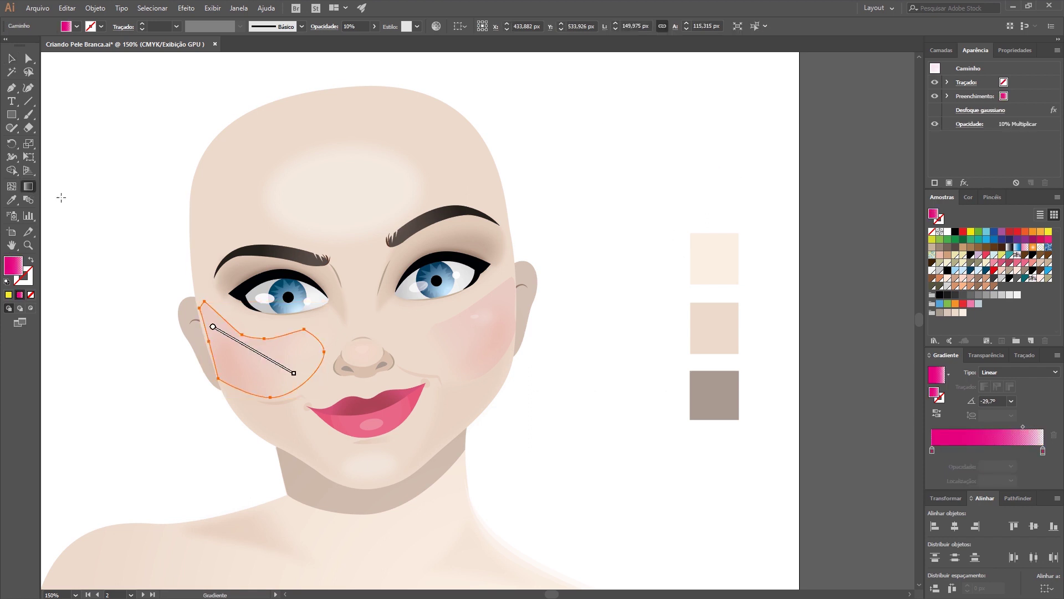
mouse_move(230, 342)
key(a)
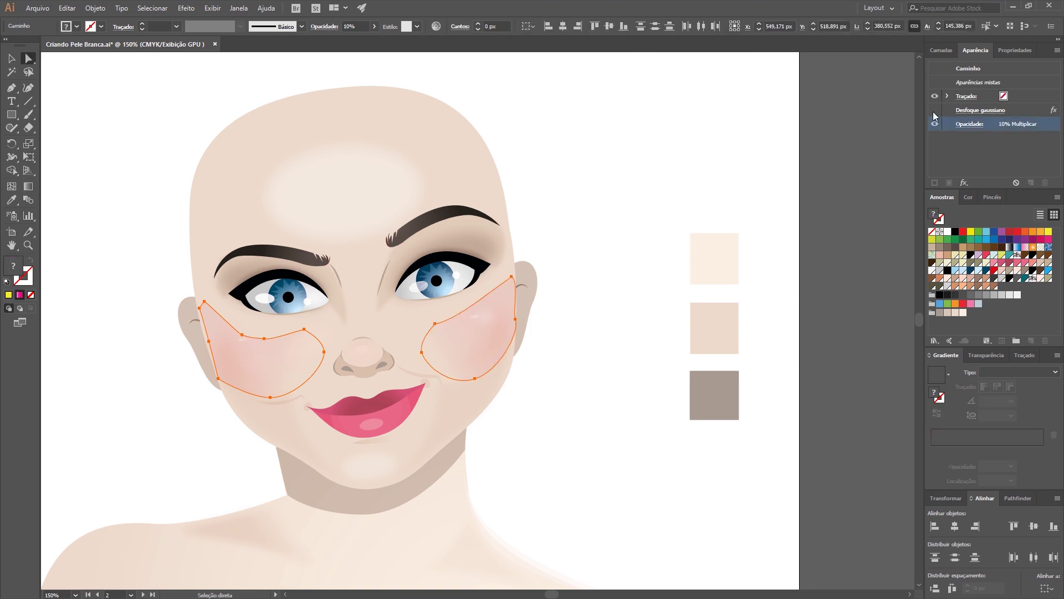
- Turn the Gaussian Blur of both cheek blushes back on and check the opacity of the right cheek's blush
click(933, 109)
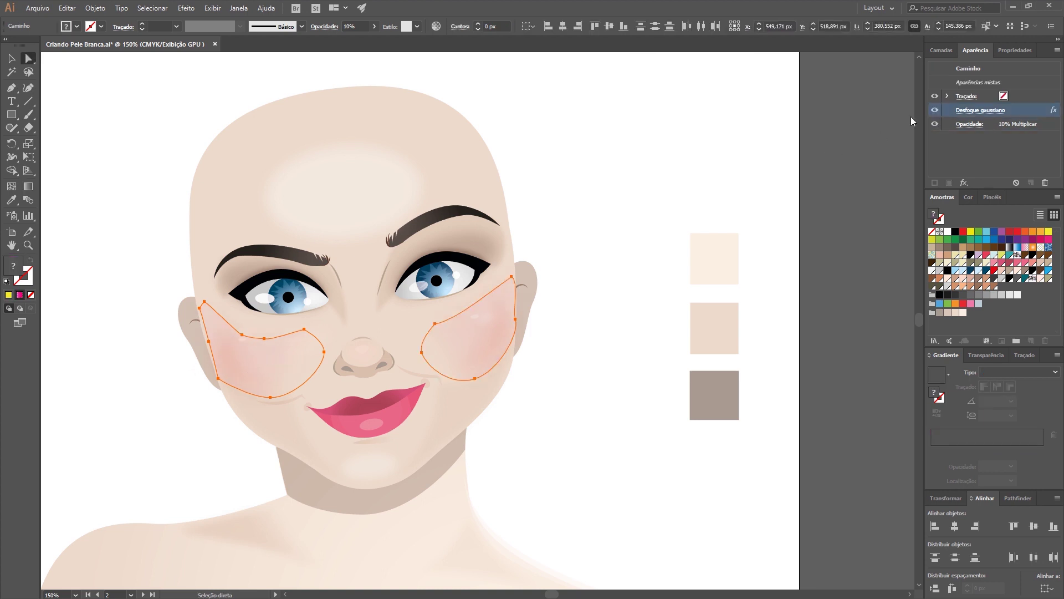
click(685, 150)
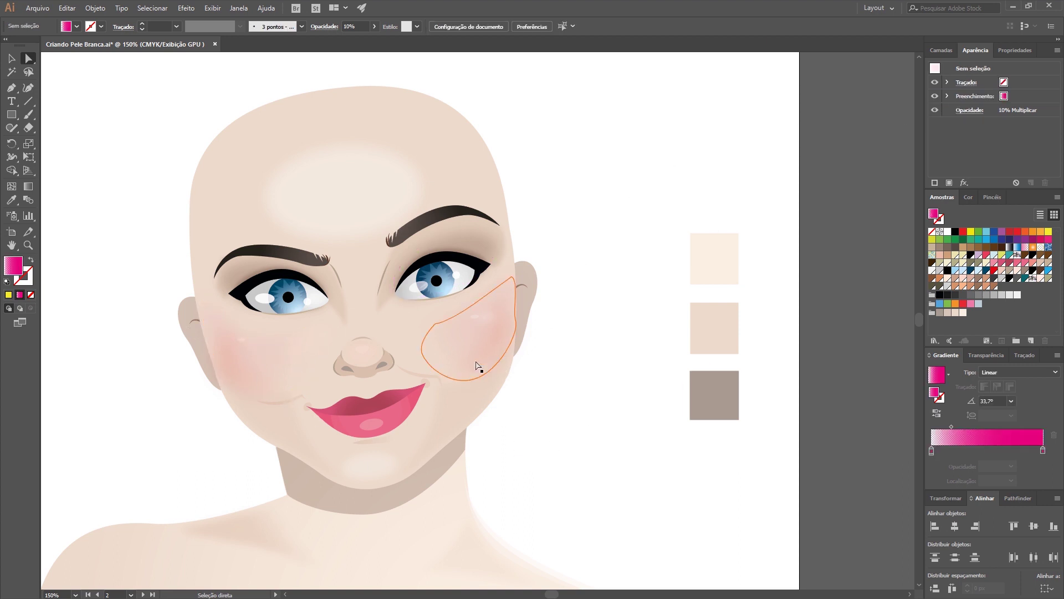
click(499, 357)
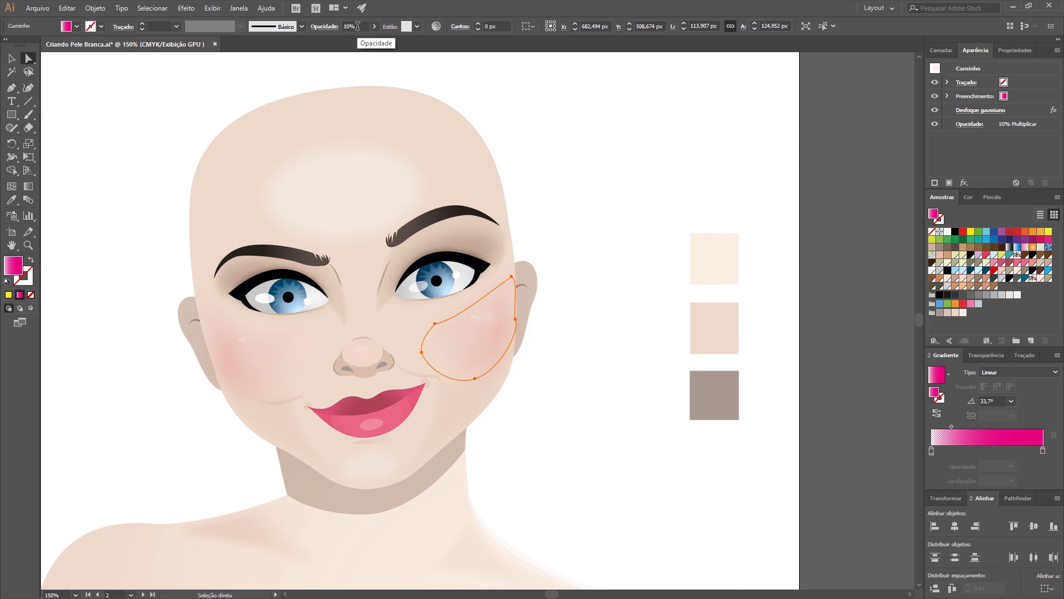
click(637, 246)
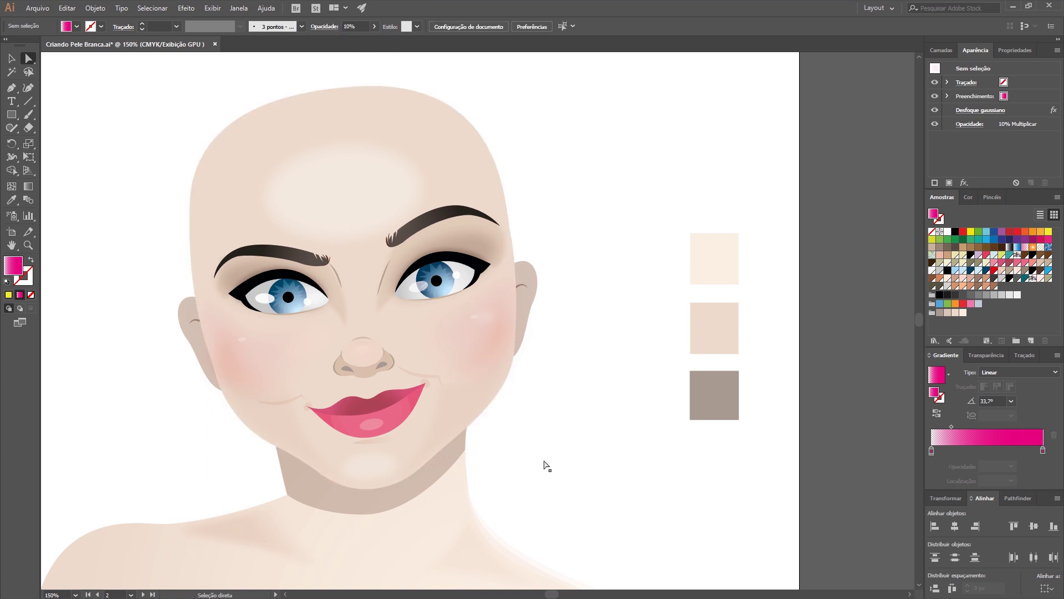
- Inspect the fill, blend mode and opacity of the jaw shading on both sides and of the shadow under the chin
click(440, 440)
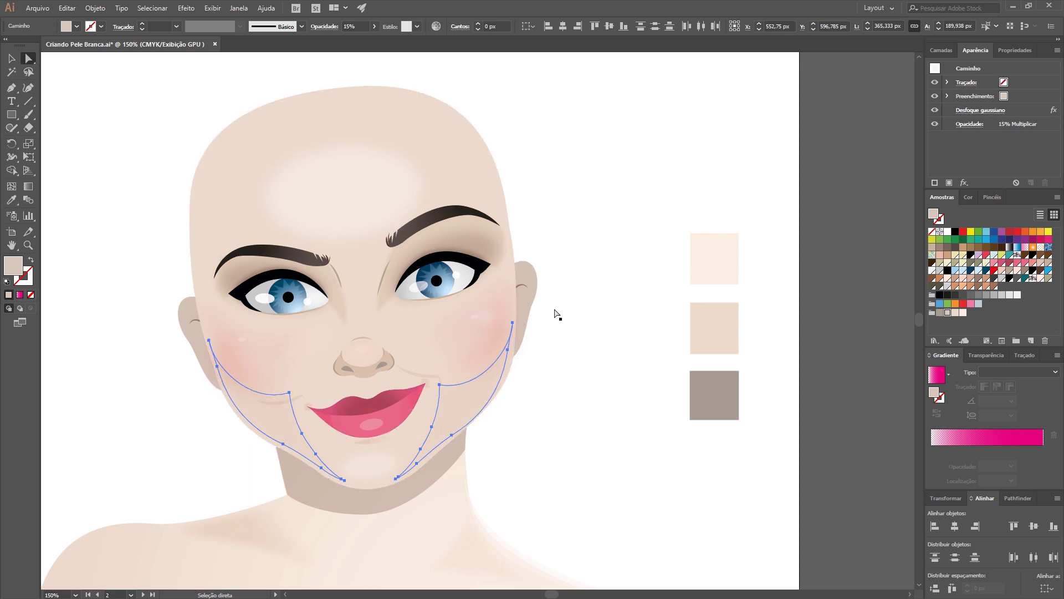
click(261, 423)
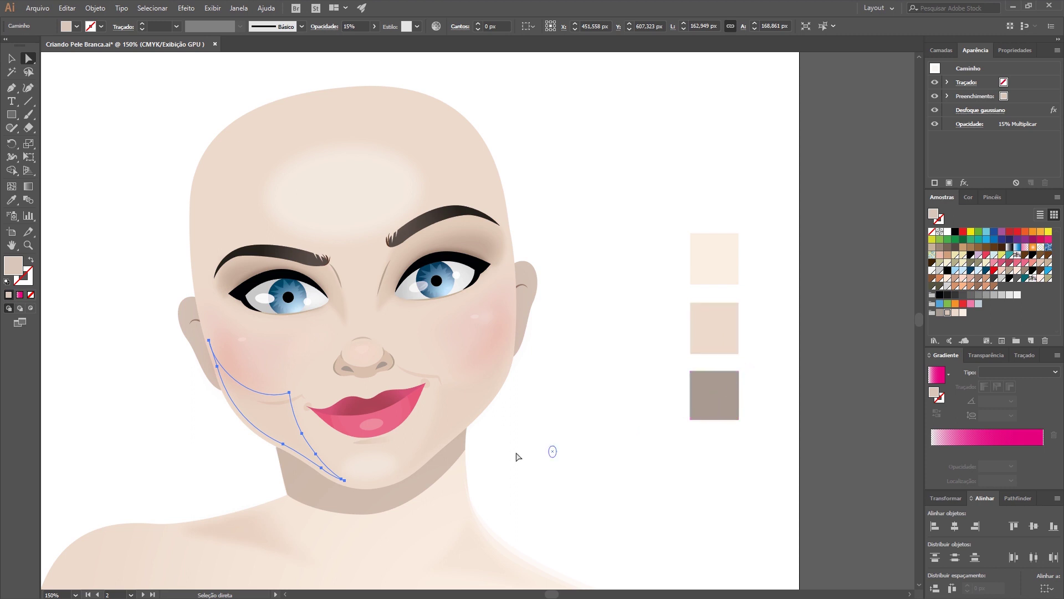
click(366, 509)
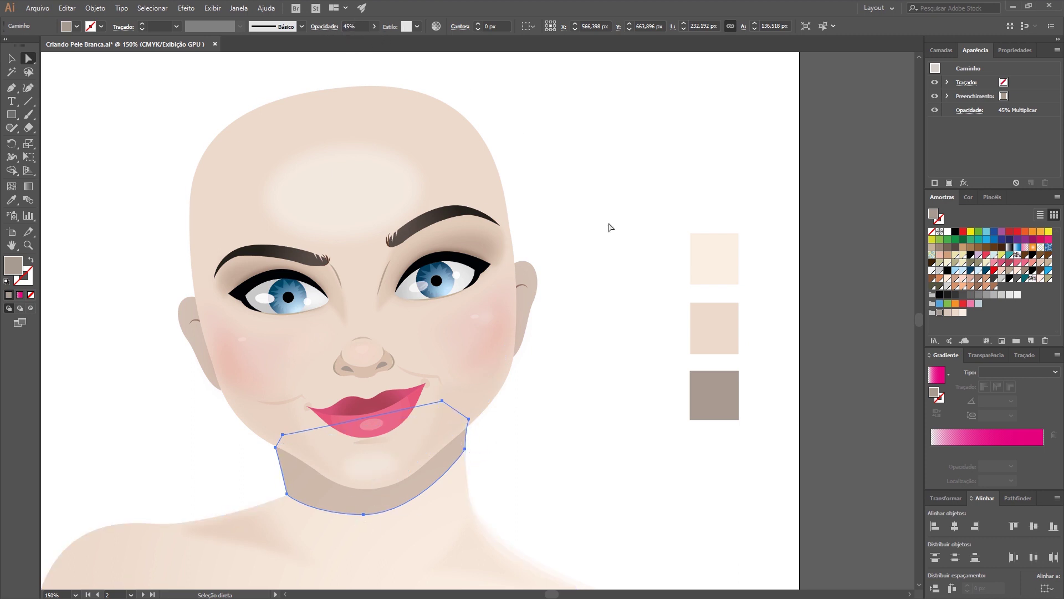
- Turn off the Gaussian Blur on the left eye's two overlapping eyelid shadows and examine their layered edges up close
drag(442, 472, 661, 472)
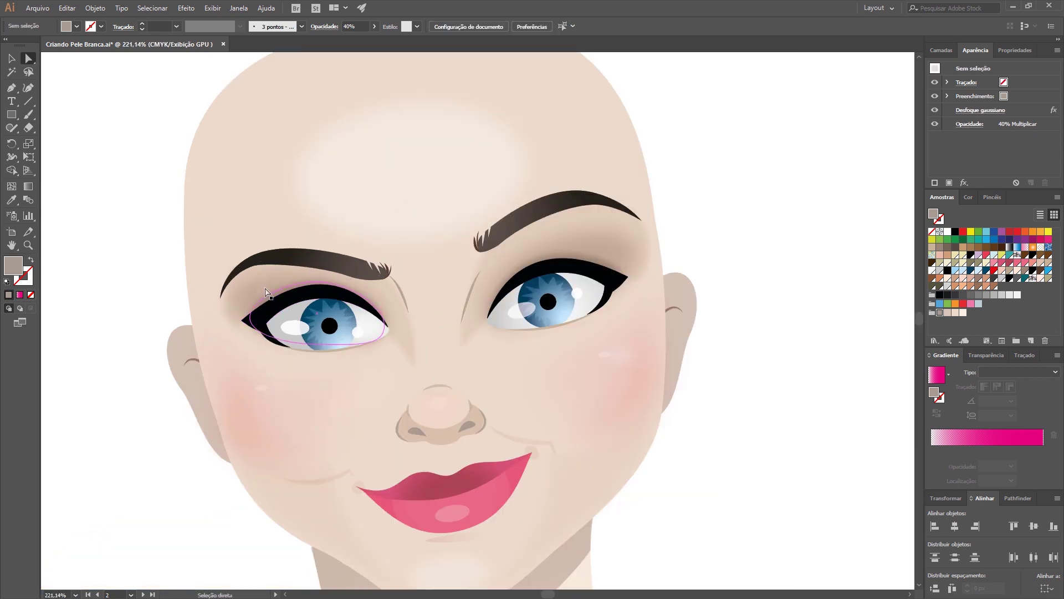
click(933, 109)
click(778, 115)
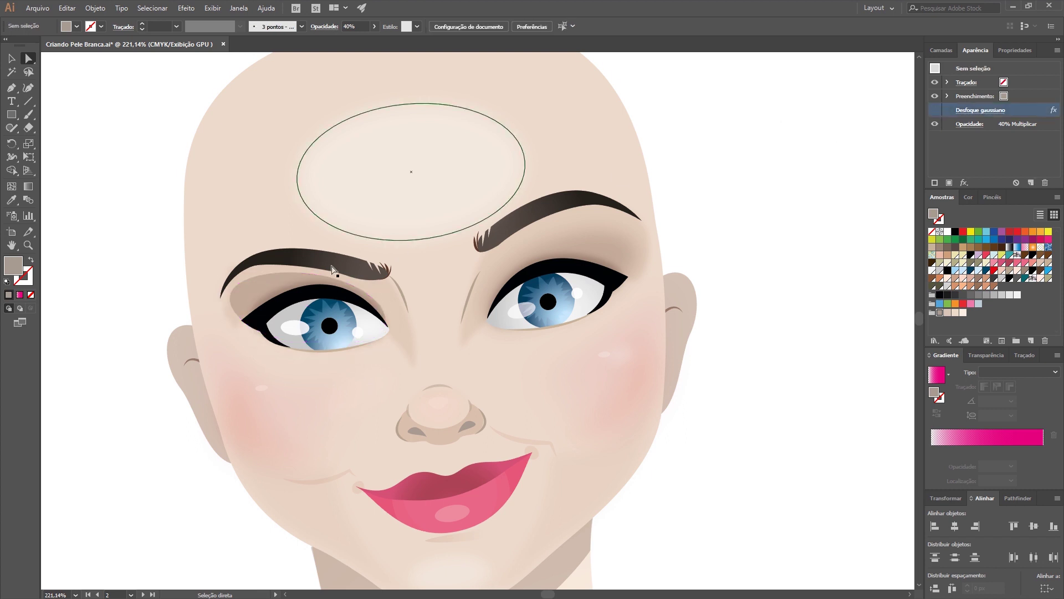
click(289, 287)
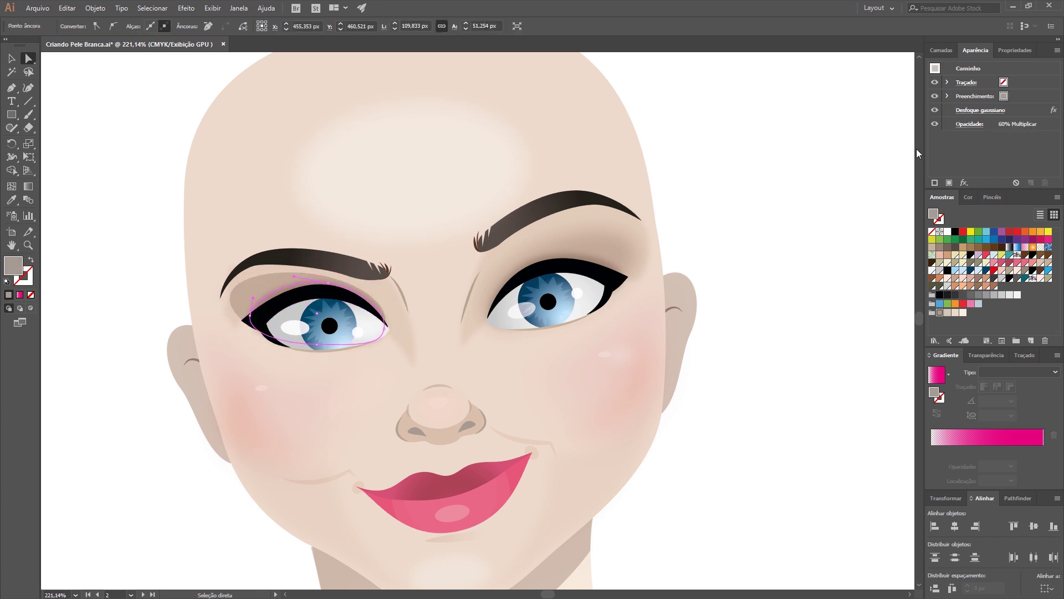
click(936, 111)
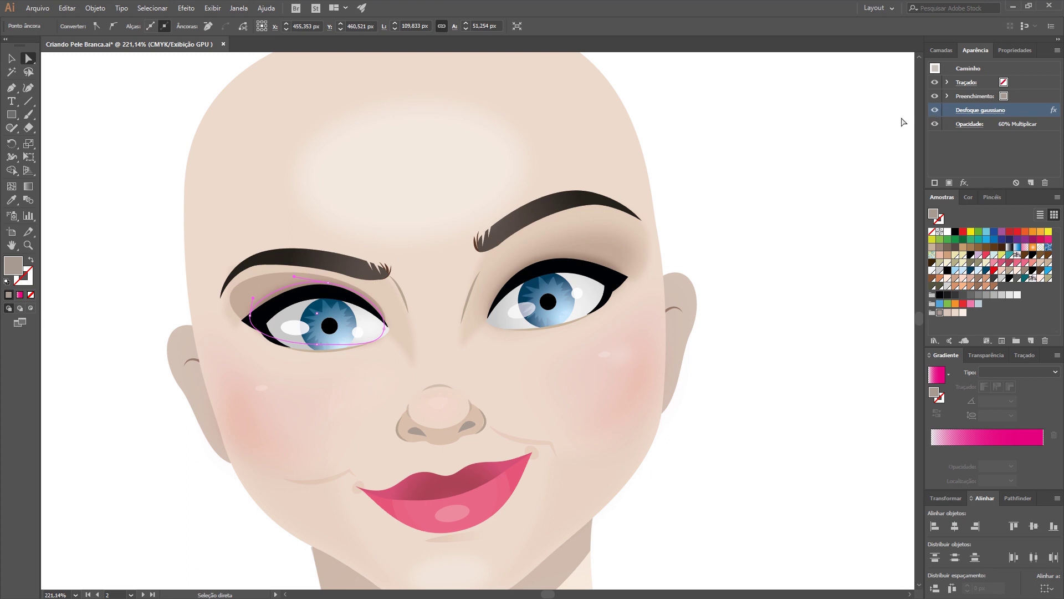
click(935, 109)
click(790, 169)
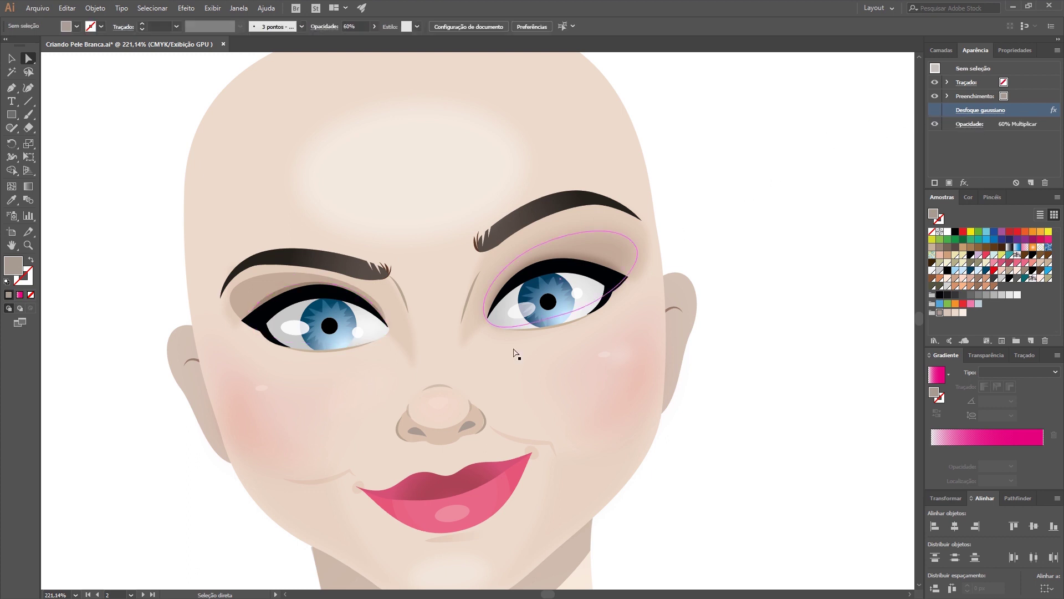
key(z)
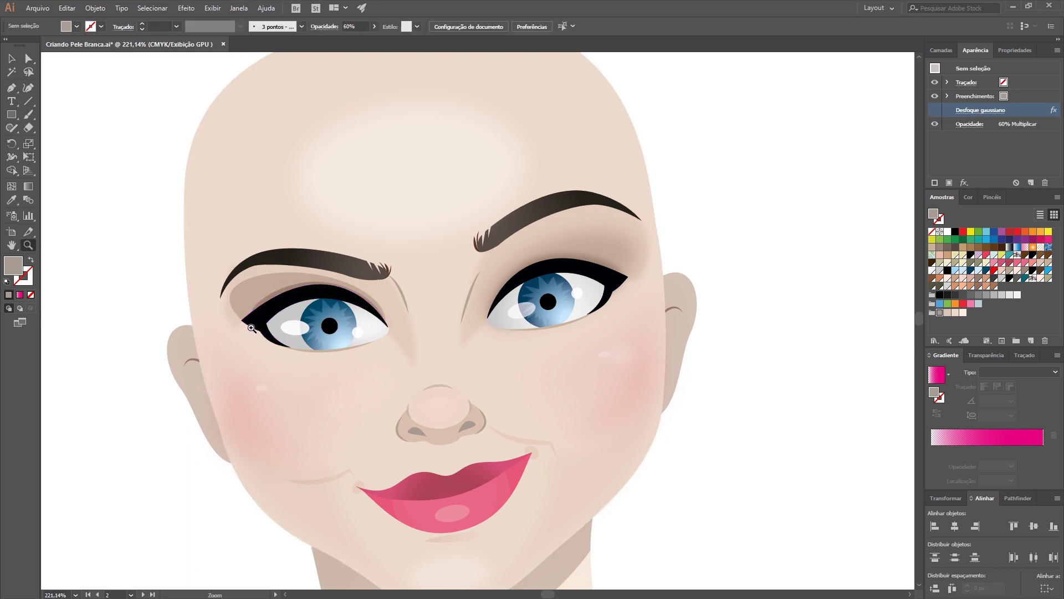
drag(272, 309, 336, 294)
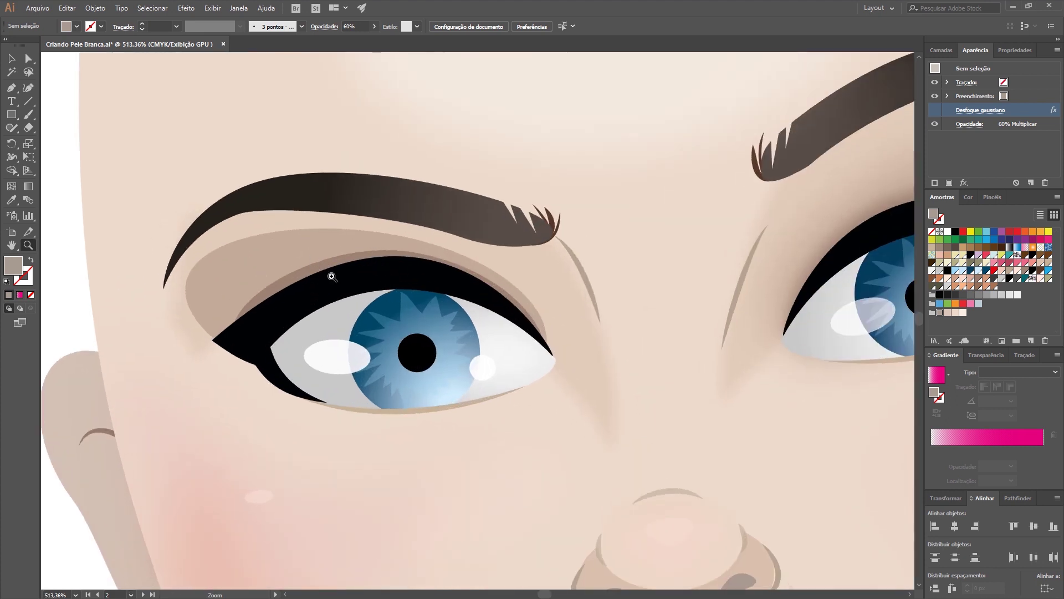
- Select the two small white highlight ellipses on the right cheek and view their fill and opacity settings
key(ctrl+0)
key(v)
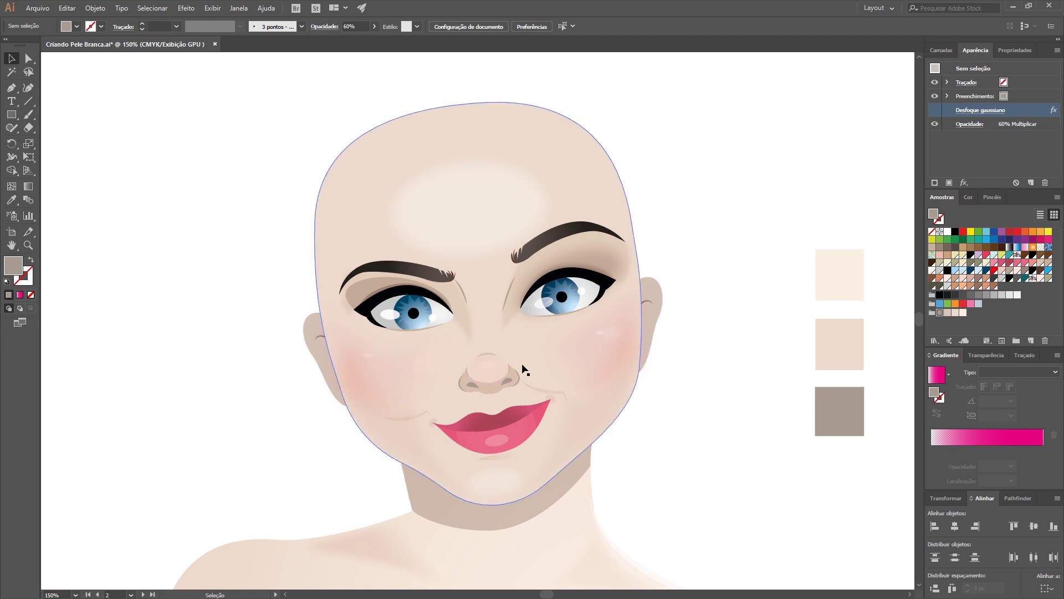
key(z)
drag(588, 330, 758, 376)
key(v)
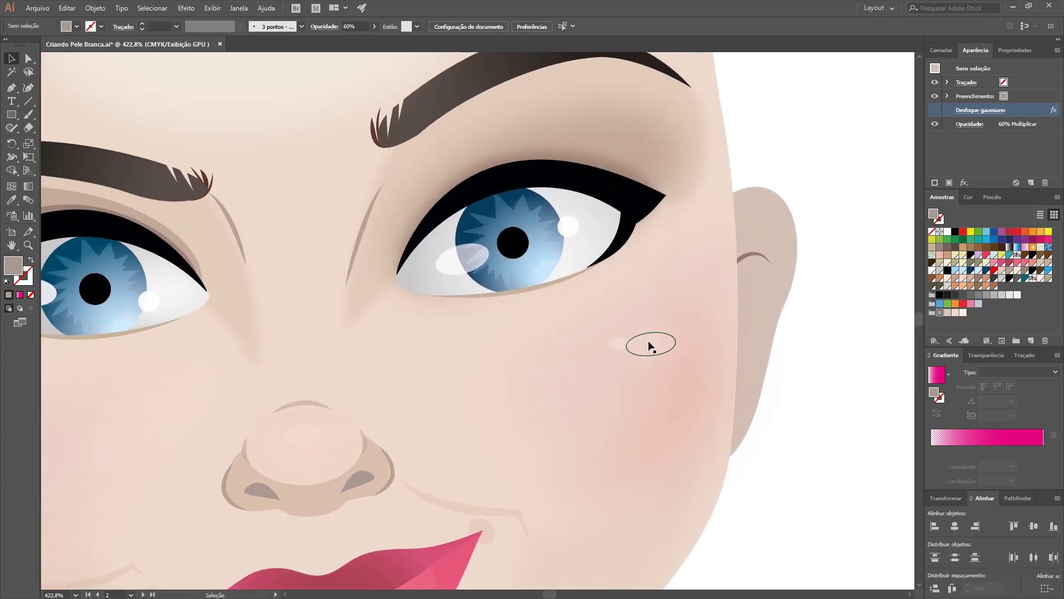
click(657, 349)
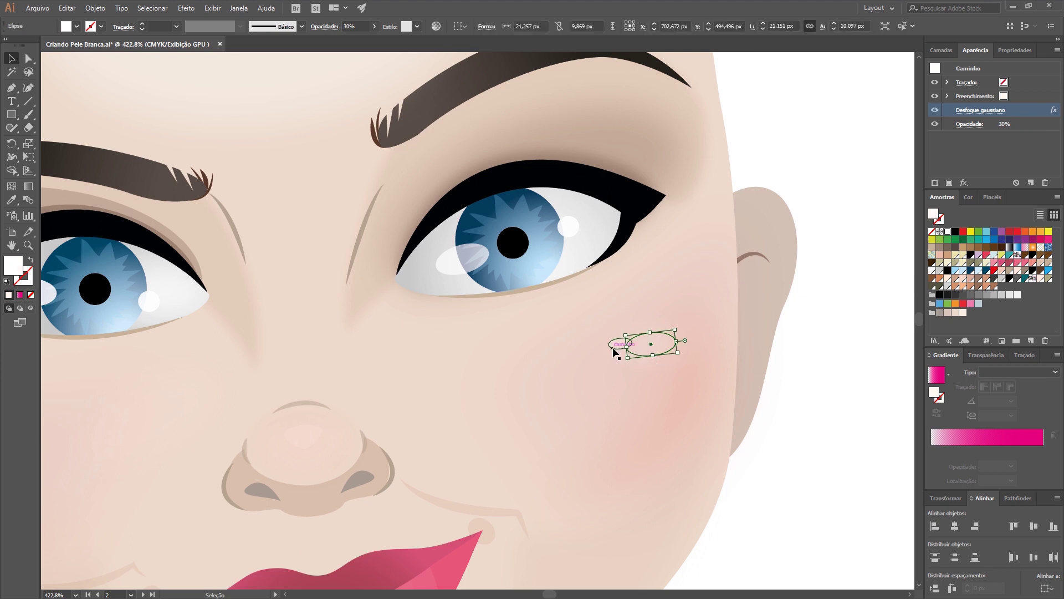
shift+click(618, 345)
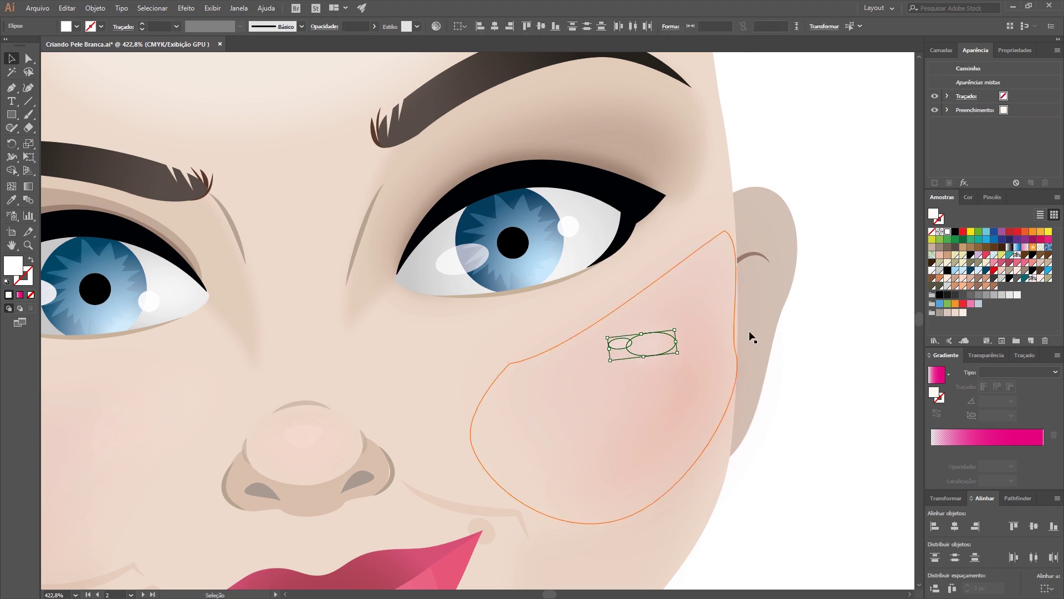
click(826, 314)
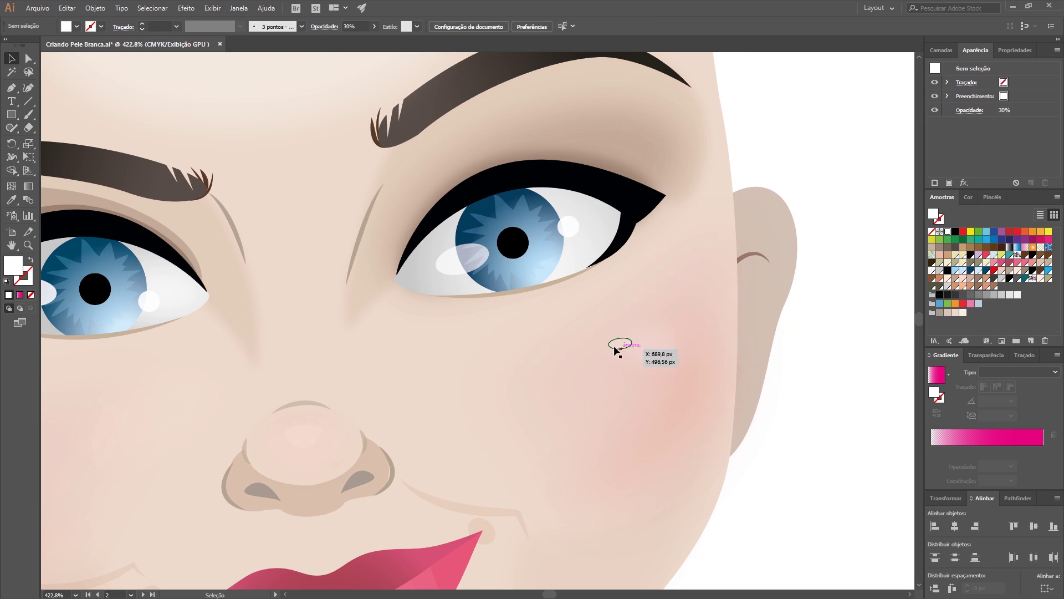
- Look over the finished first portrait, and examine the skin tones in the reference photo below the second portrait
key(ctrl+minus)
key(ctrl+minus)
key(ctrl+minus)
key(ctrl+minus)
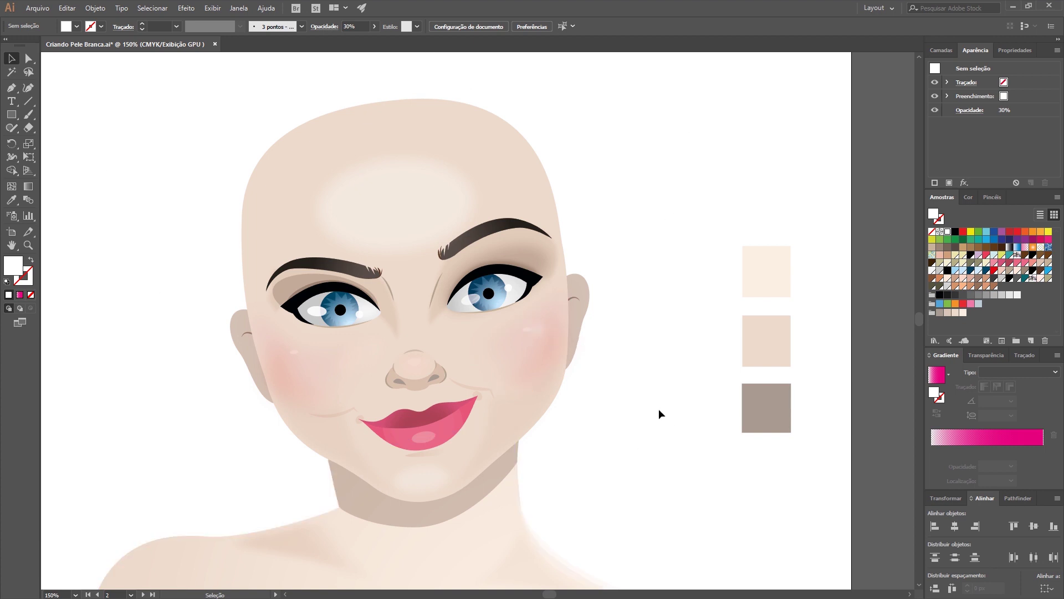
drag(685, 426, 647, 430)
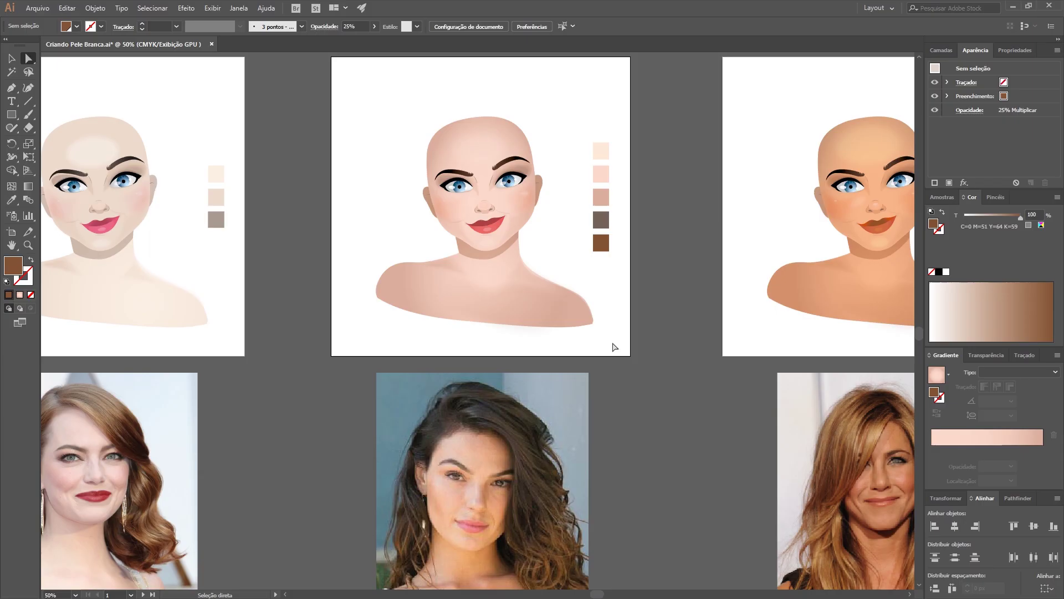
drag(648, 430, 637, 342)
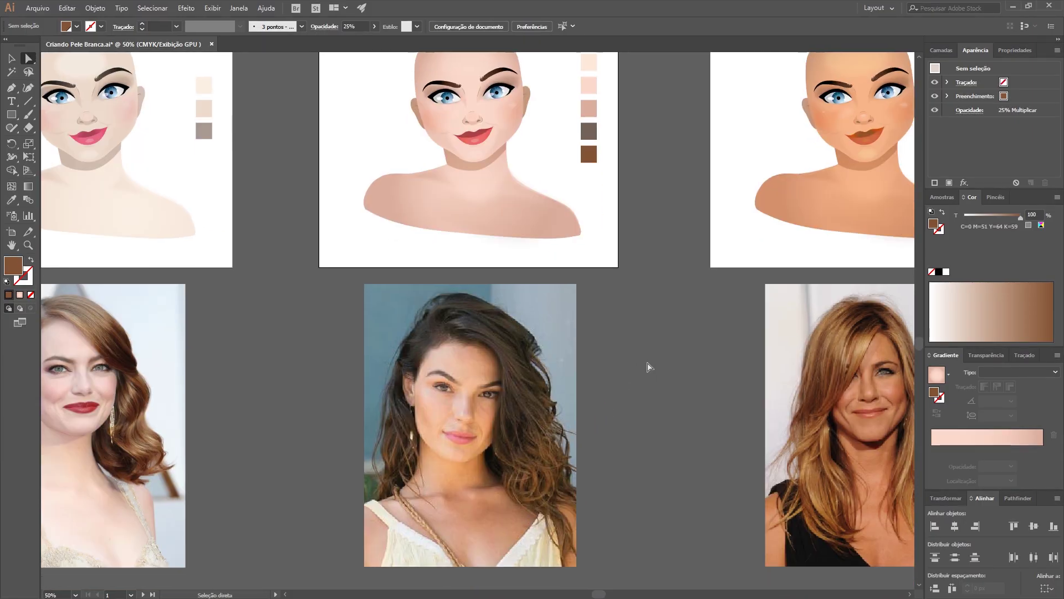
key(z)
drag(598, 431, 710, 334)
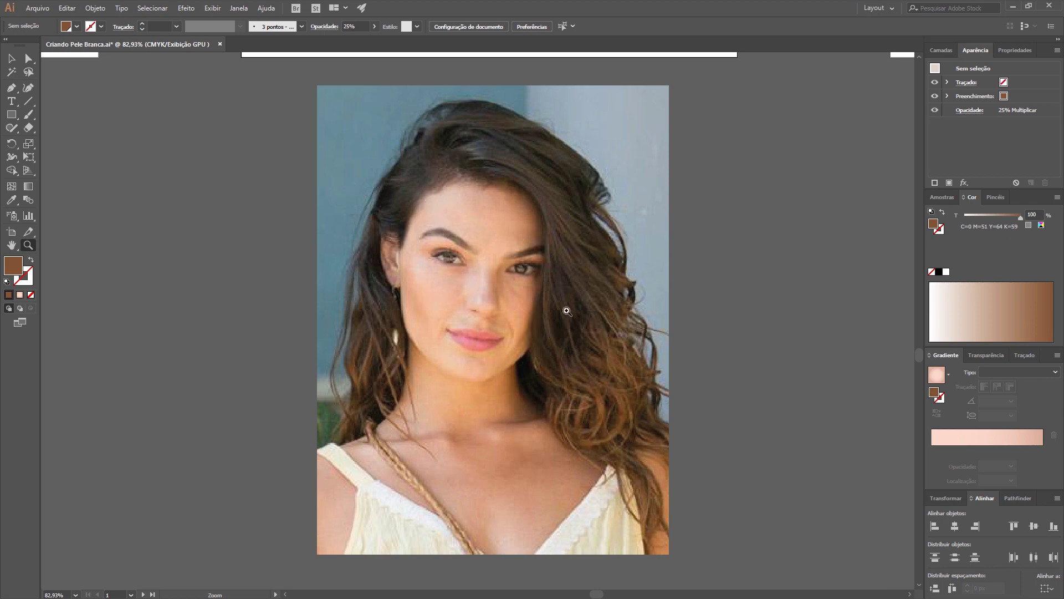
alt+click(516, 356)
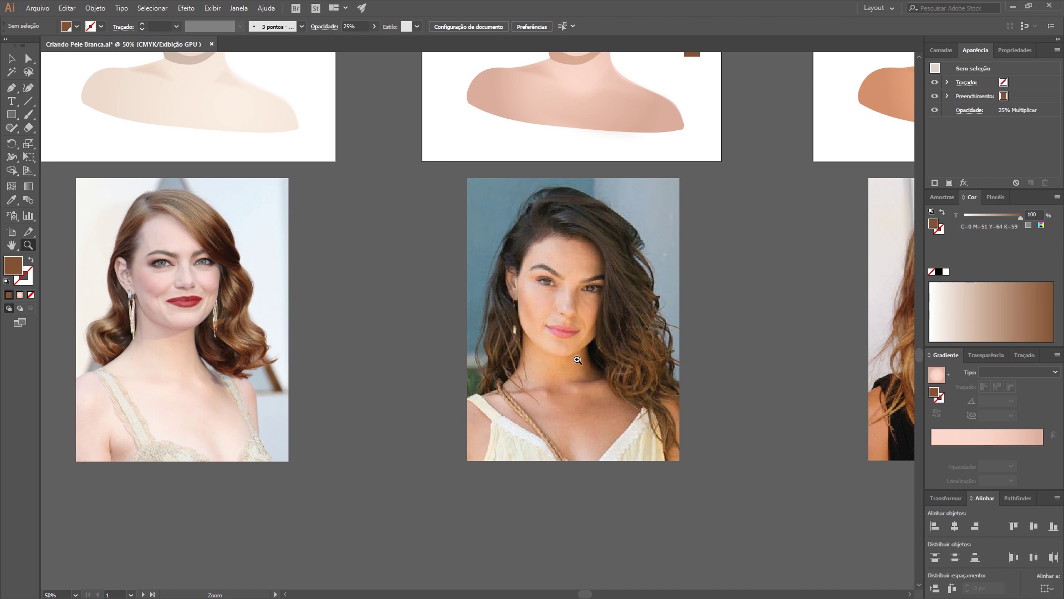
- Set the cyan value of the second portrait's light pink swatch, second in its palette, to 1%
key(space)
drag(684, 57, 664, 260)
drag(587, 235, 648, 308)
key(a)
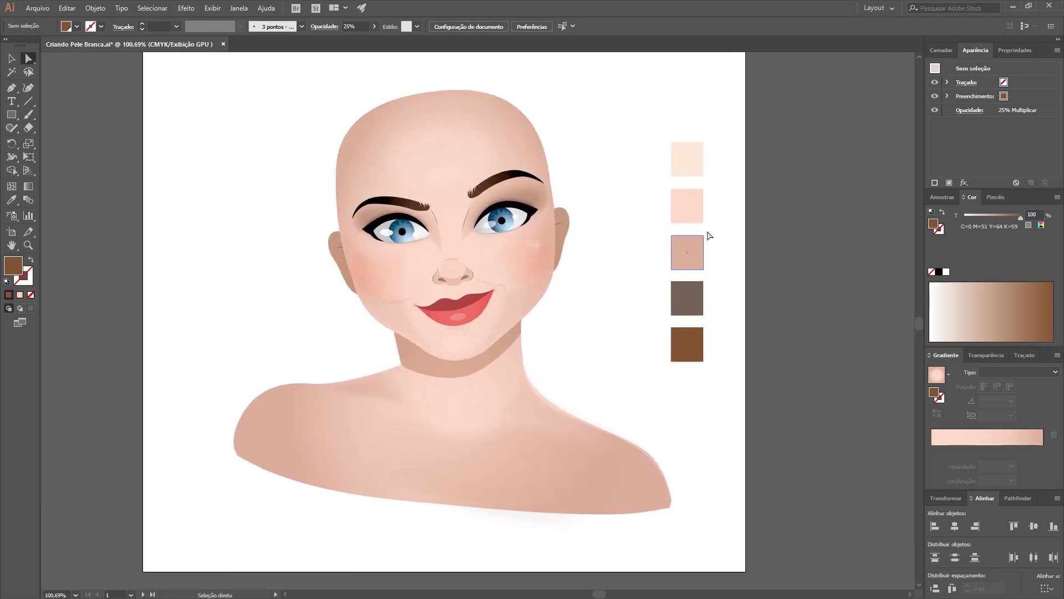
click(694, 217)
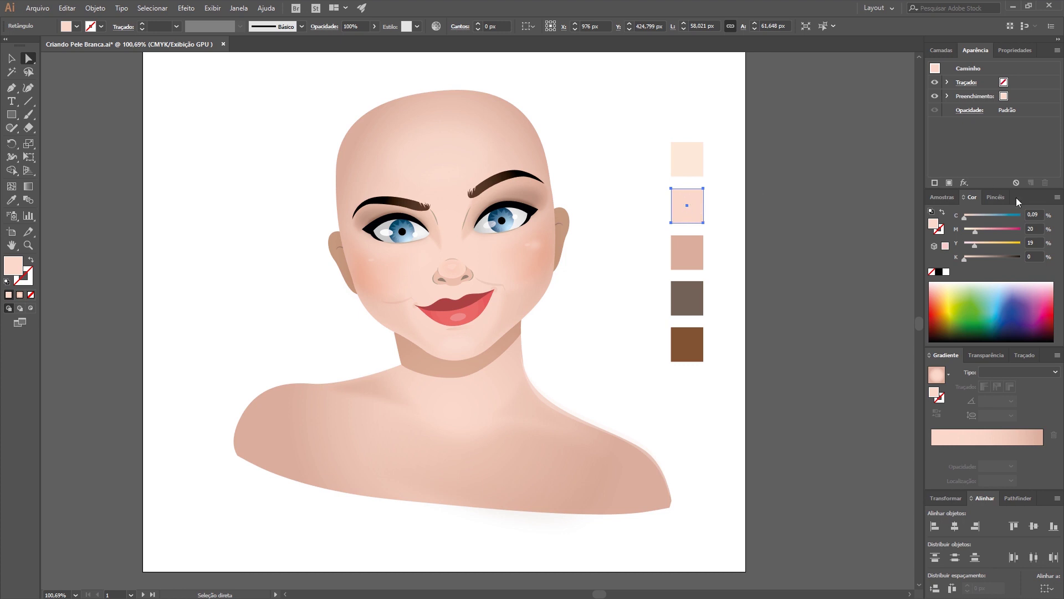
scroll(1037, 229, up, 1)
click(715, 233)
- Examine the second portrait's five palette swatches up close and view the color values of the lightest one
key(z)
click(720, 217)
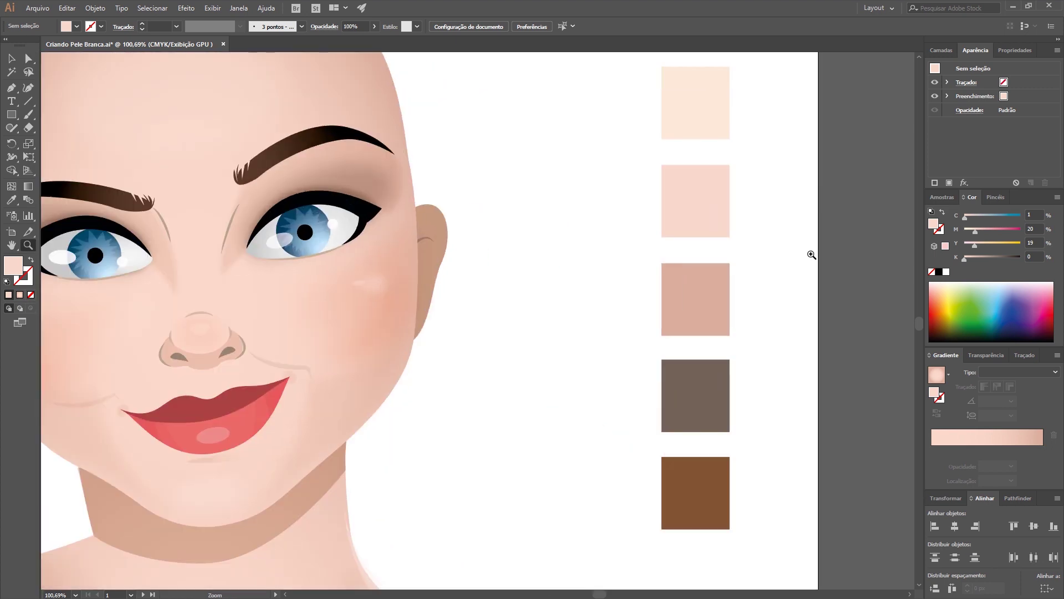
click(718, 201)
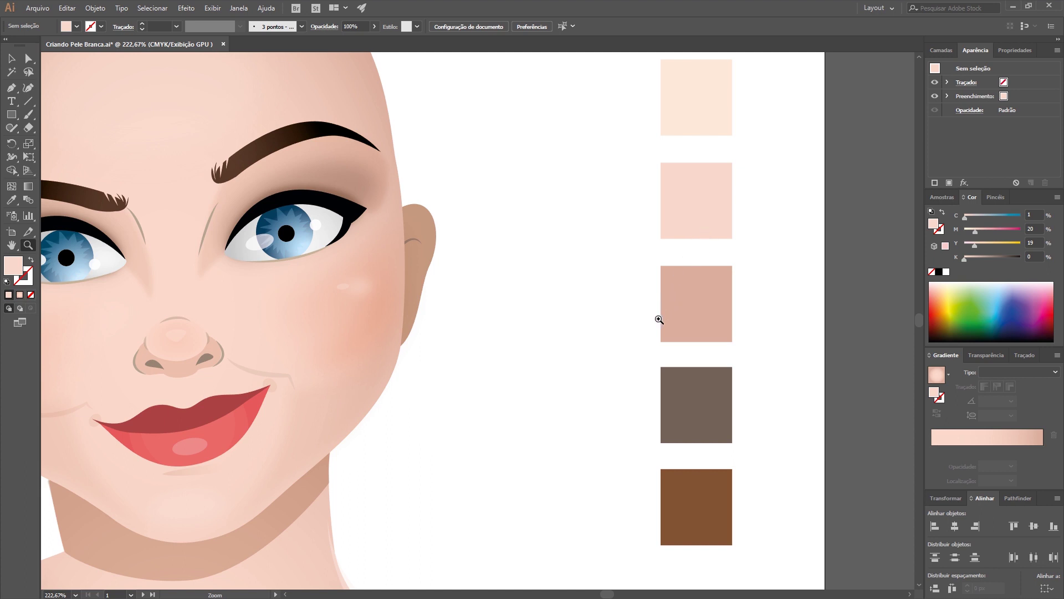
key(a)
key(space)
drag(575, 308, 657, 314)
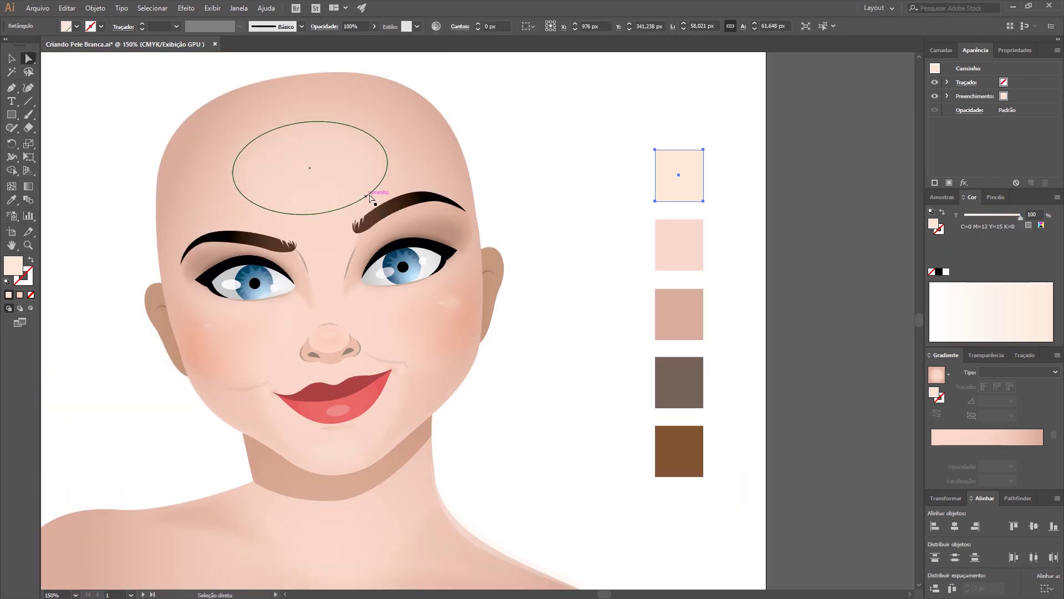
click(623, 179)
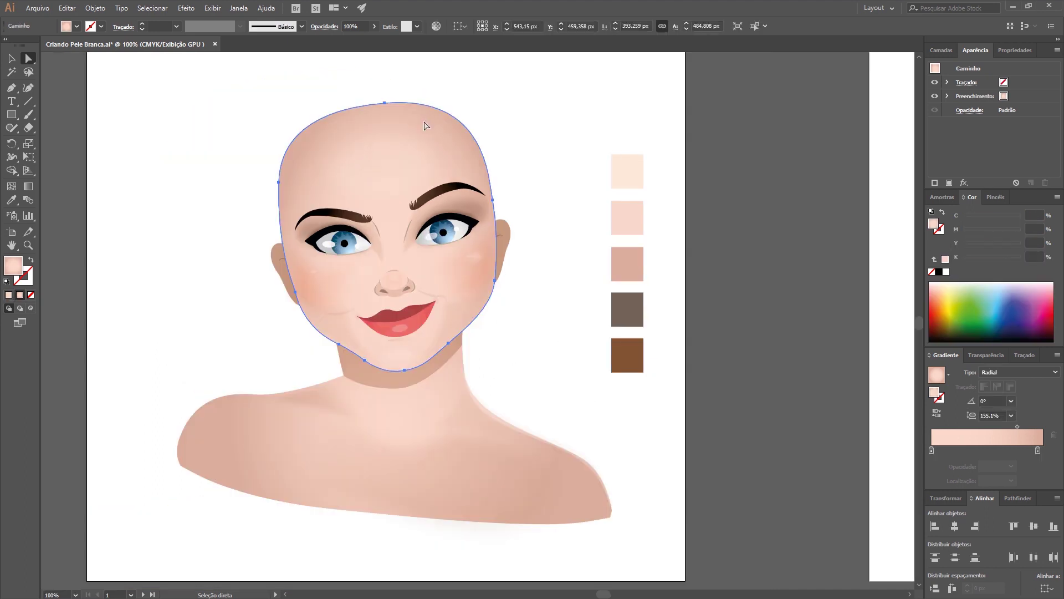
- Move the second portrait's face shape aside, view its radial gradient with the Gradient tool, and undo the move
drag(457, 132, 269, 140)
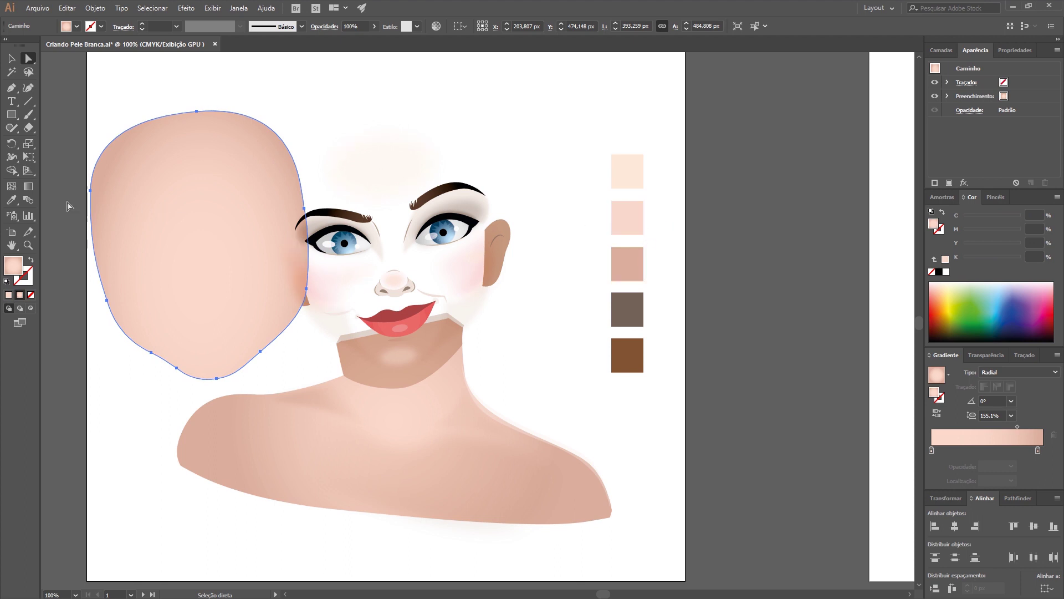
click(34, 188)
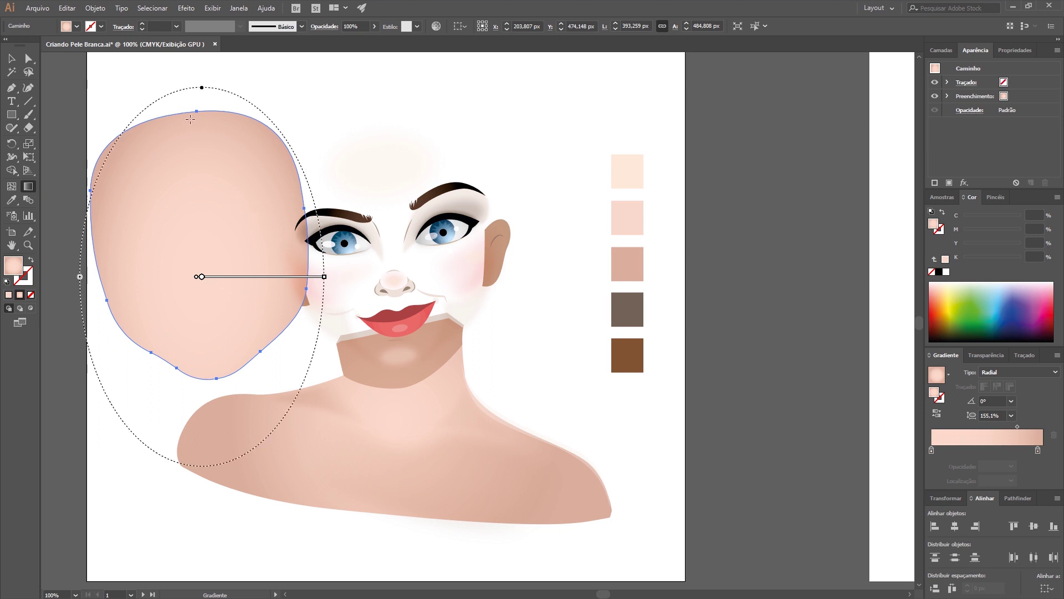
key(a)
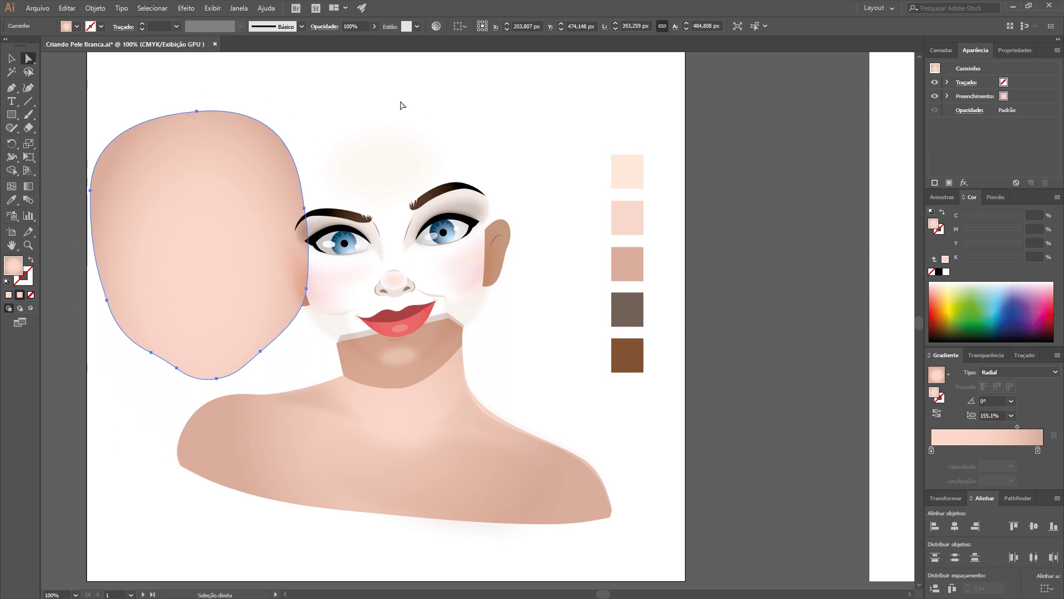
key(ctrl+z)
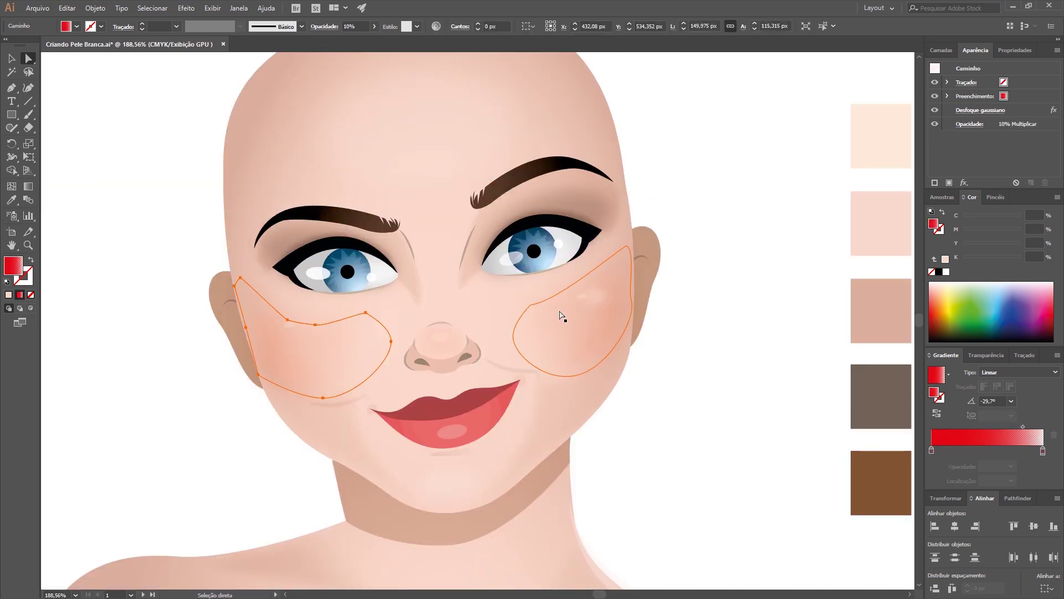
- Examine the second portrait's forehead highlight, chin highlight and eyelid shadow, including their fill colors, opacity and Gaussian blur
click(437, 145)
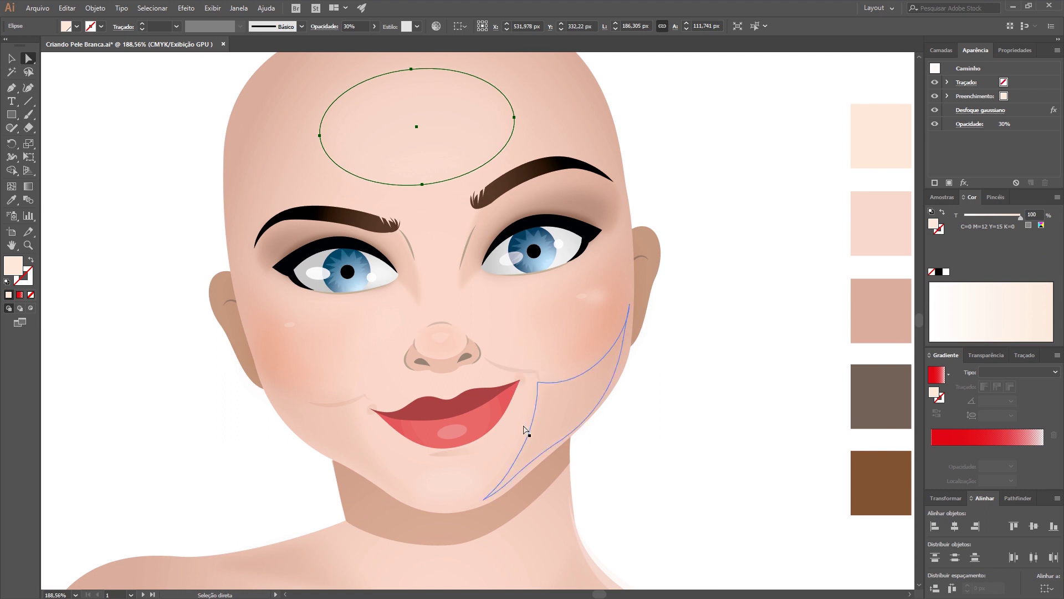
click(472, 477)
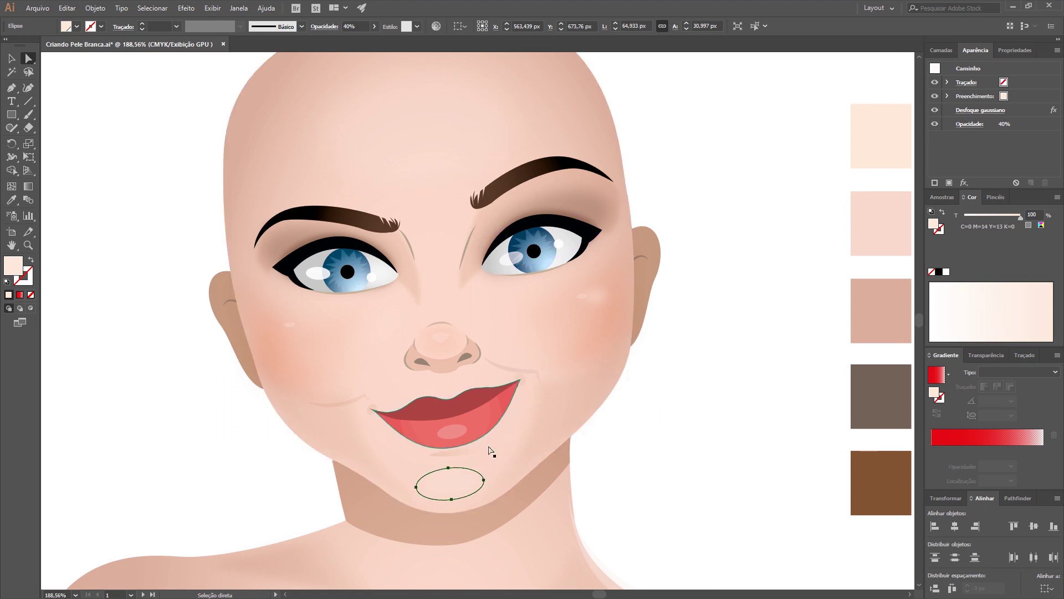
click(685, 133)
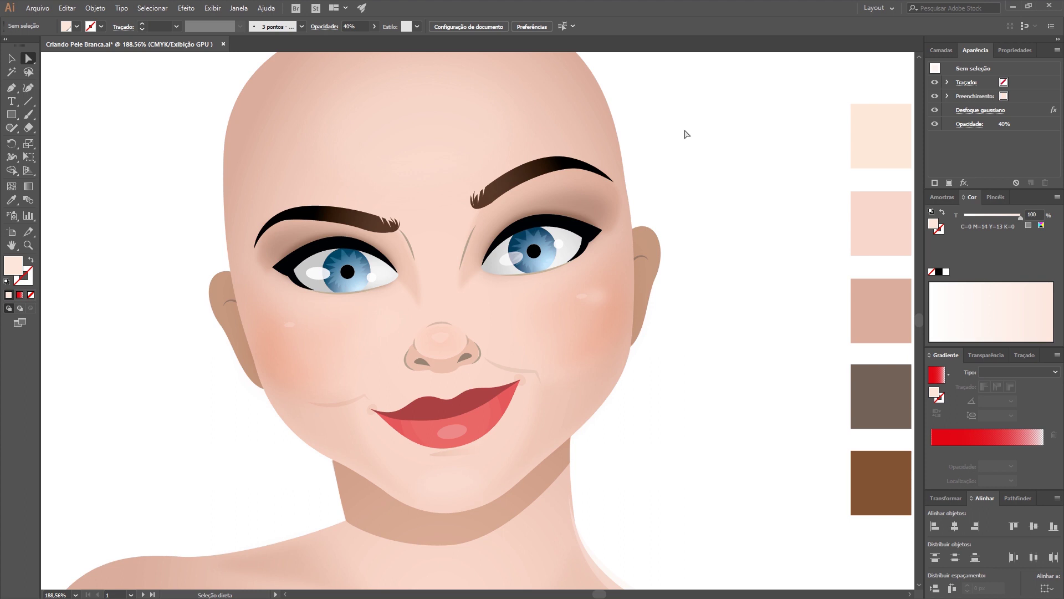
click(593, 210)
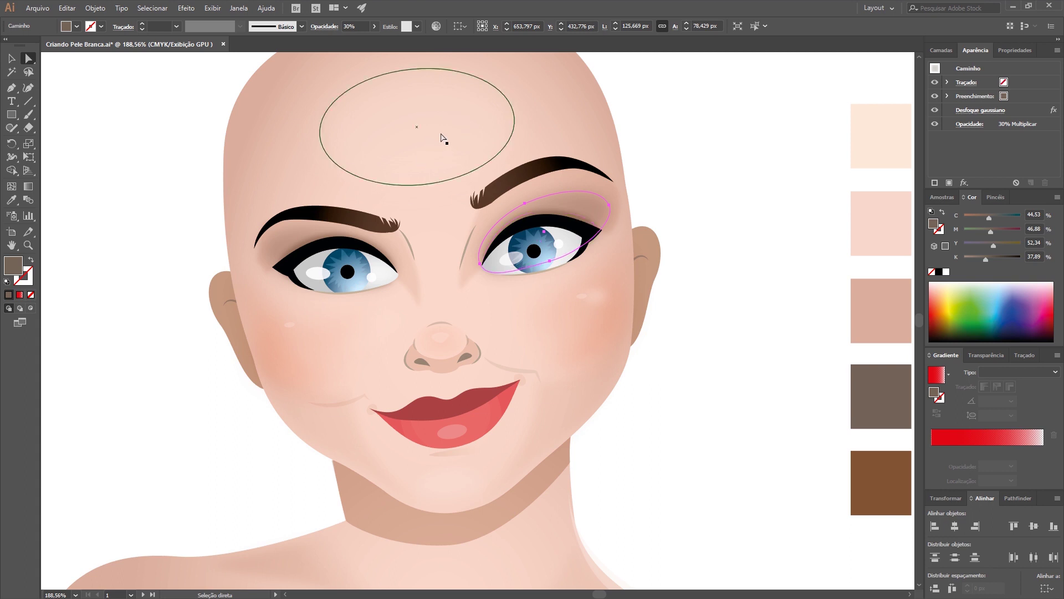
click(474, 119)
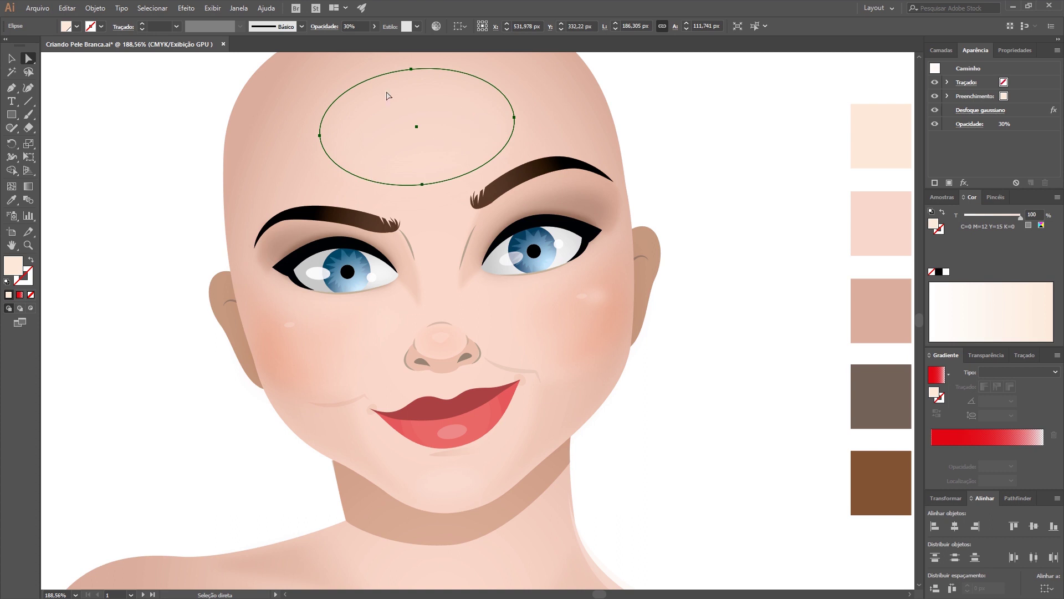
click(701, 117)
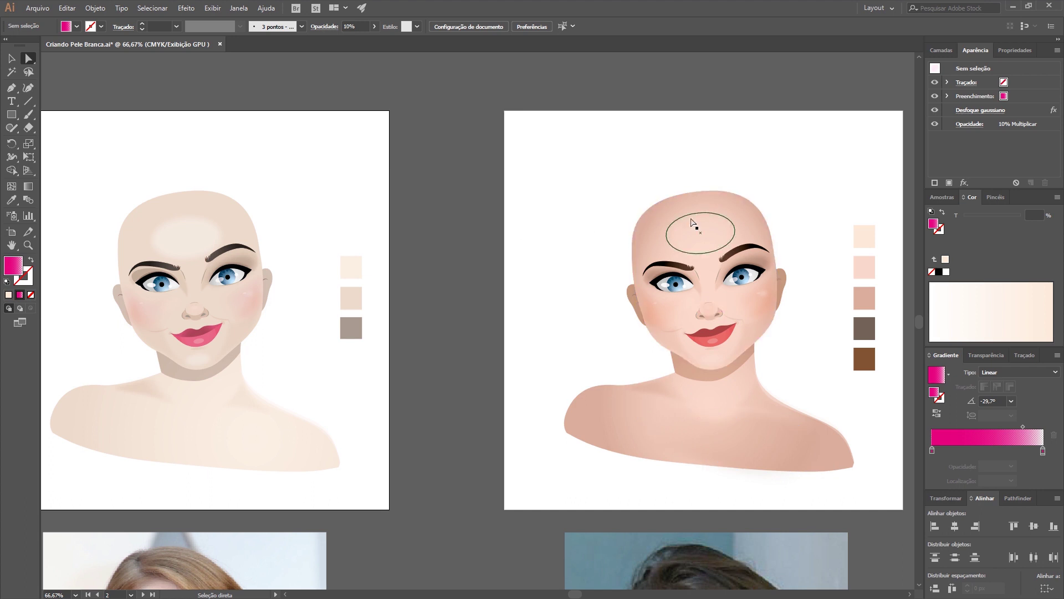
- Compare the cheek blush gradient of the first portrait with that of the second
click(142, 313)
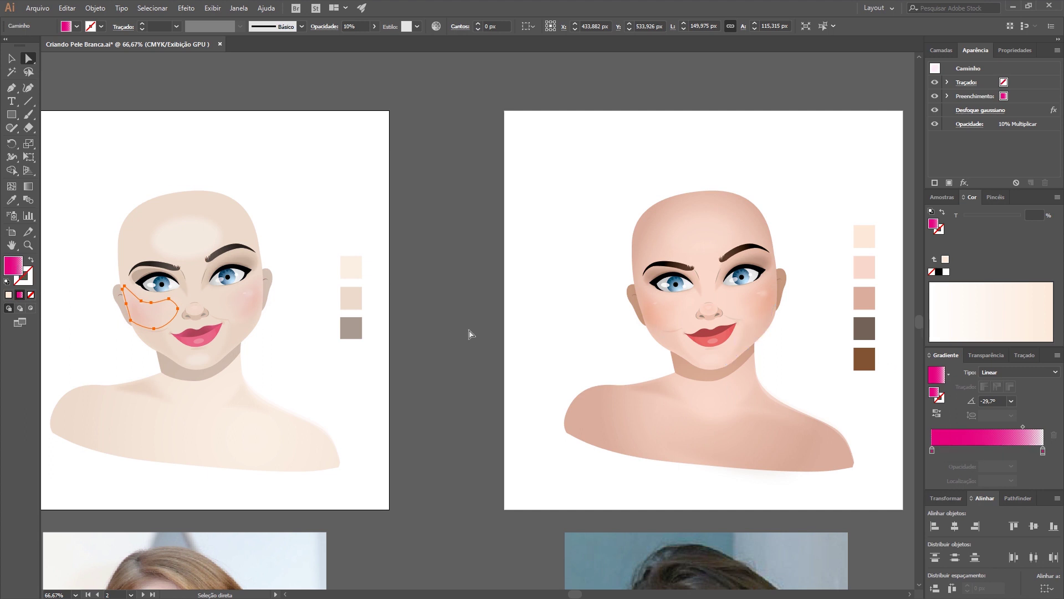
click(666, 320)
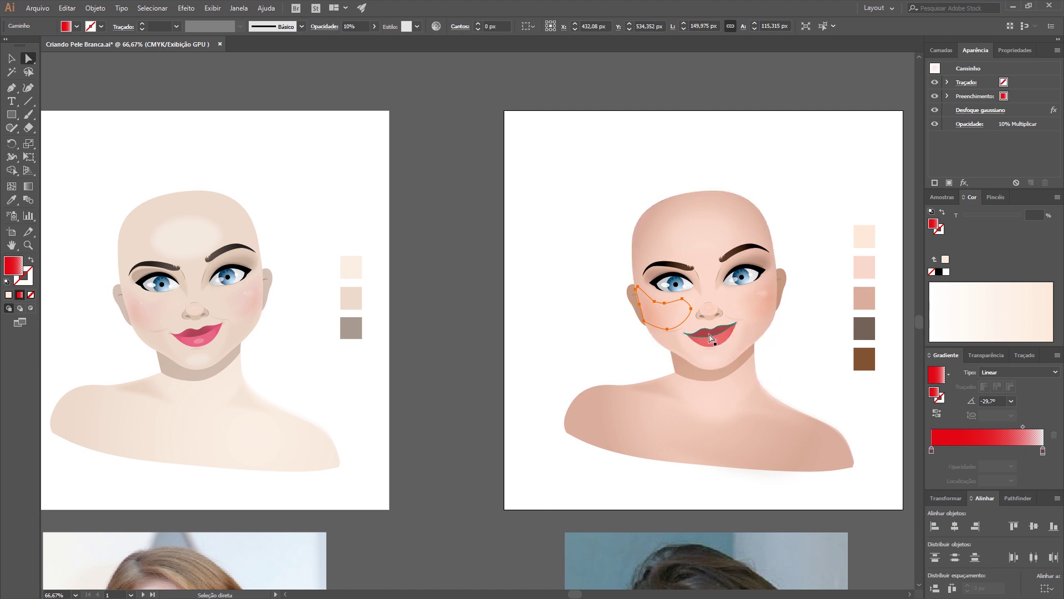
click(534, 352)
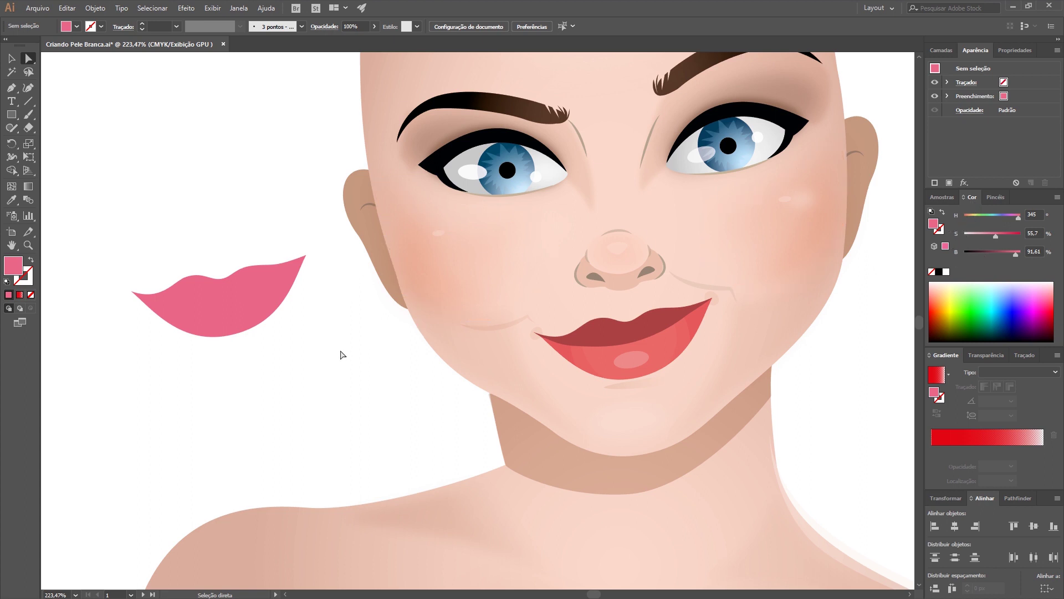
- Set the hue of the detached pink lip shape beside the face to 360, and try hues 295 and 161 on it
click(255, 308)
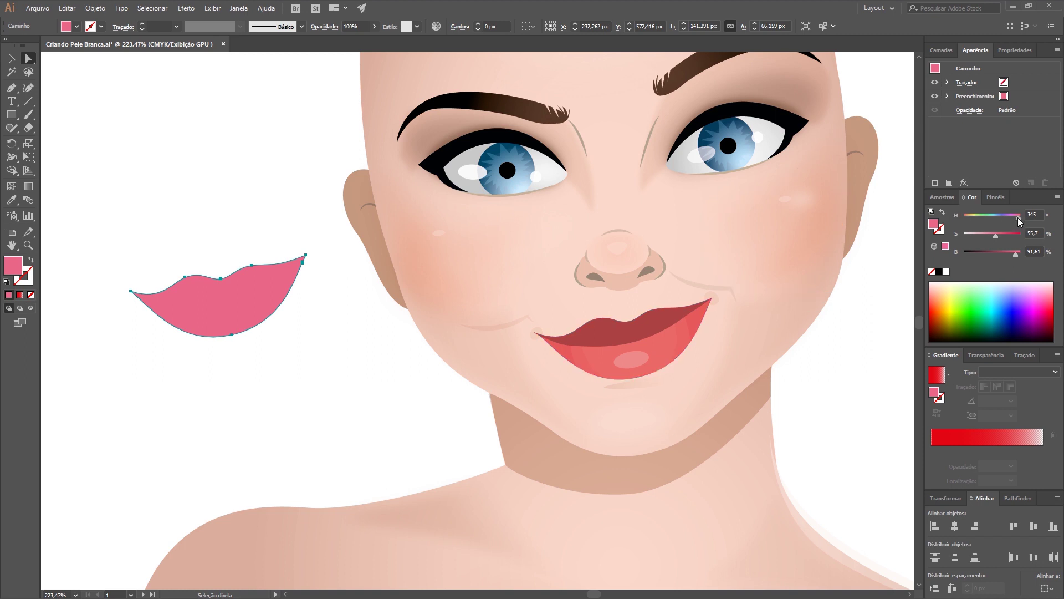
drag(1020, 219, 1022, 221)
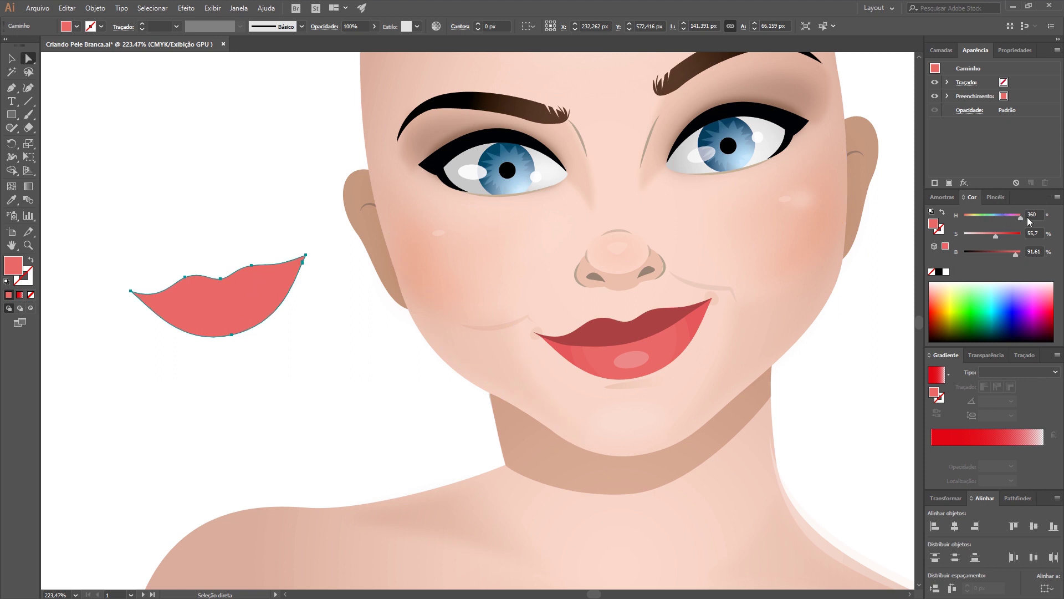
drag(1020, 218, 1011, 218)
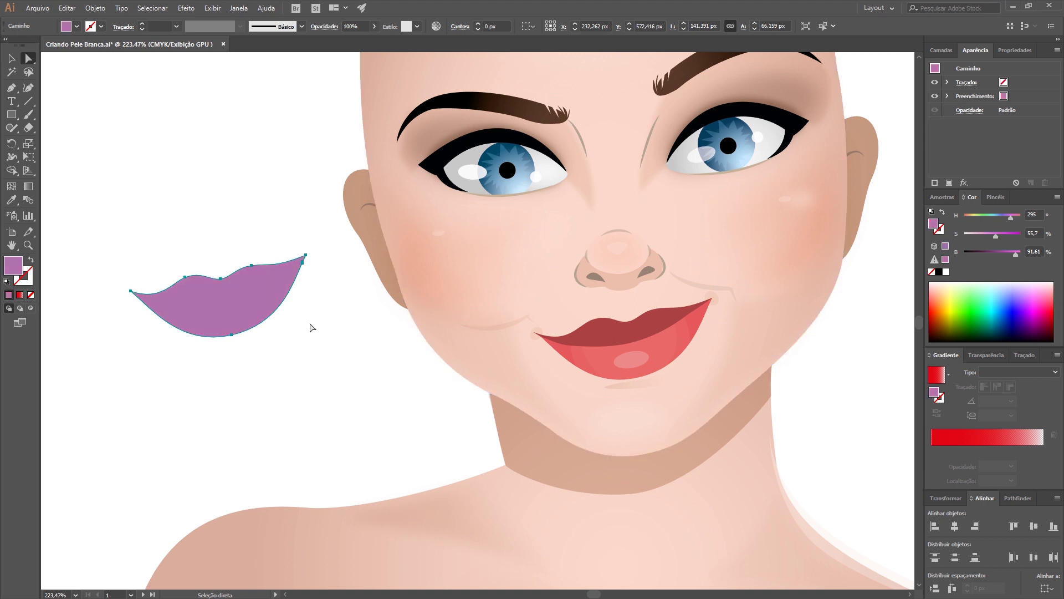
click(991, 217)
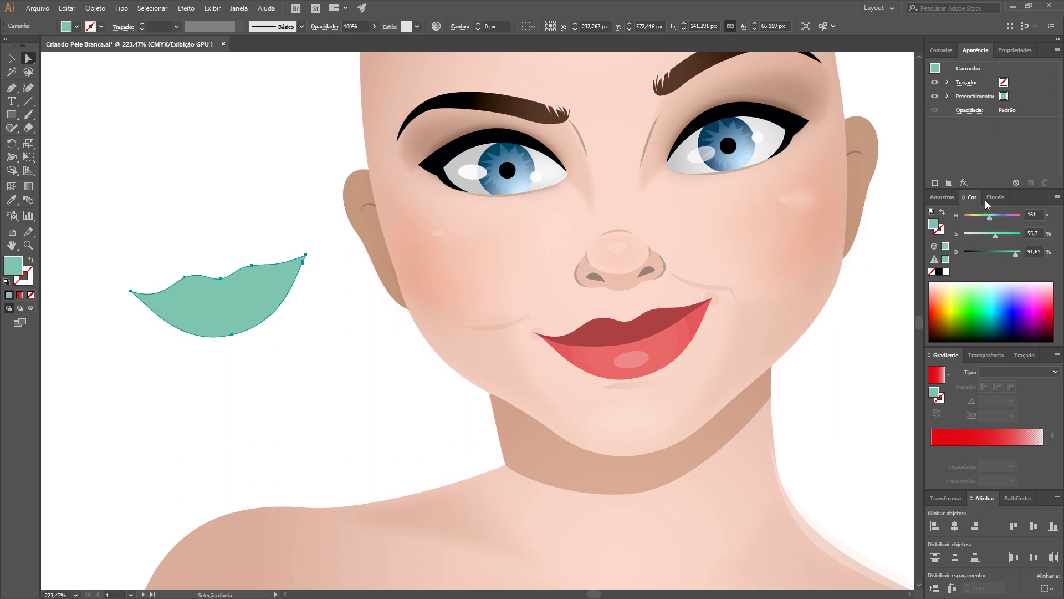
- Switch the color sliders to CMYK and deselect the detached lip shape
click(1056, 199)
click(983, 252)
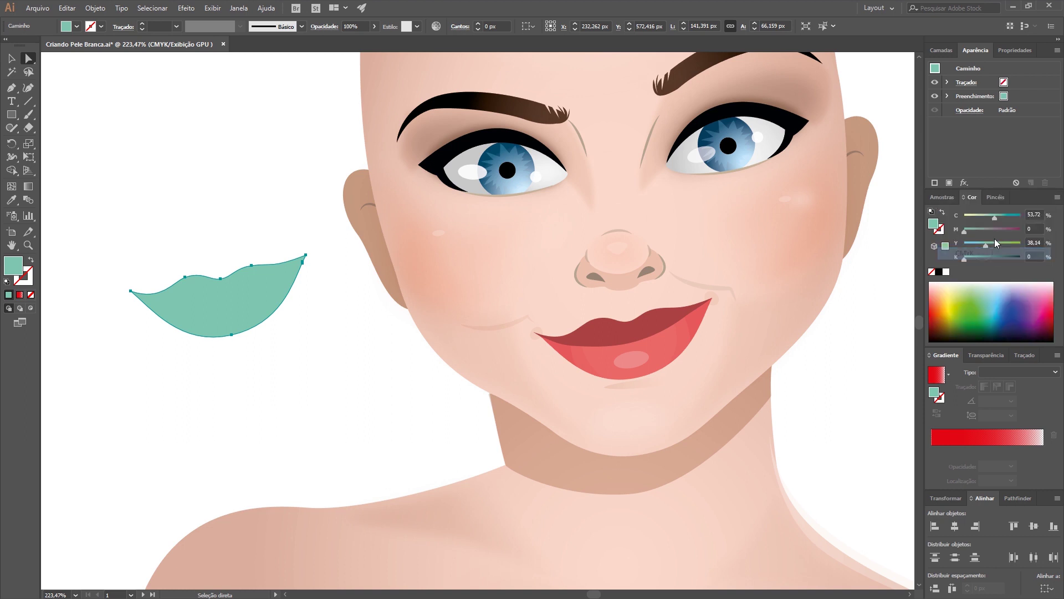
click(257, 197)
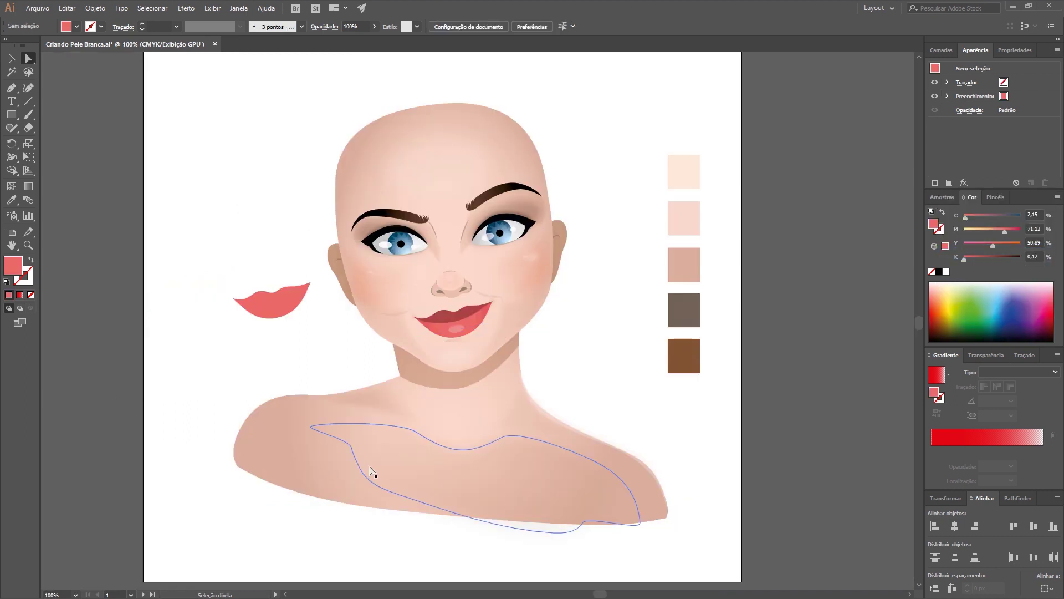
- Shift the radial gradient of the neck and shoulders shape toward the right-hand shoulder with the Gradient tool
drag(311, 465, 311, 467)
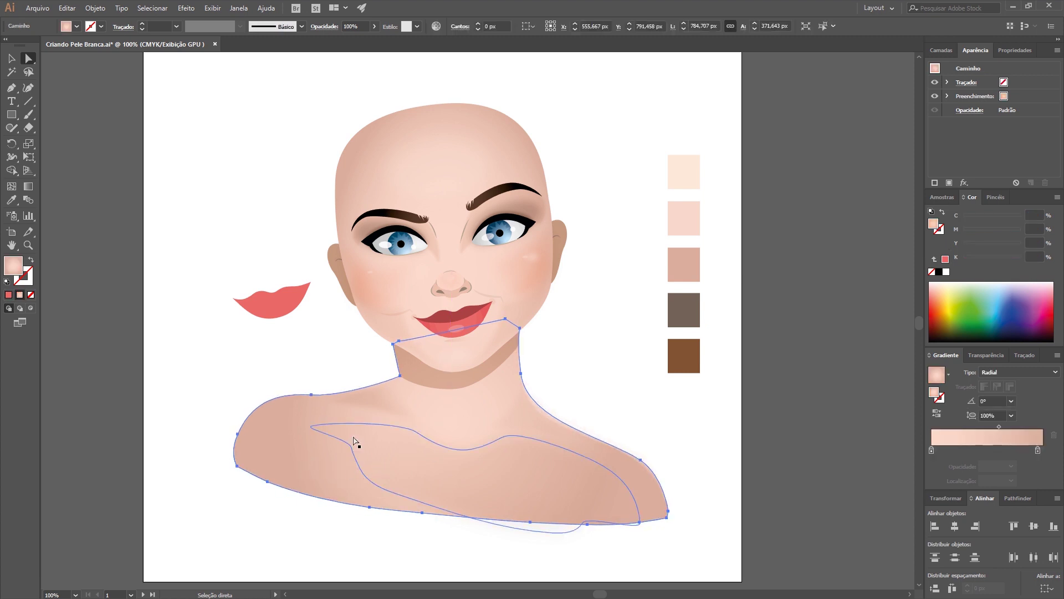
click(26, 190)
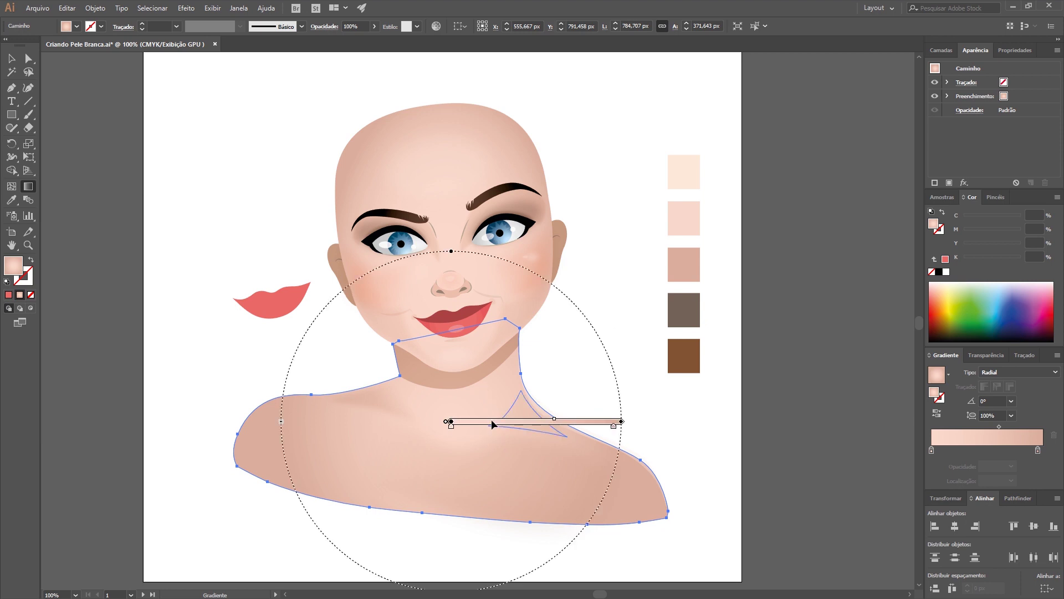
drag(494, 423, 579, 430)
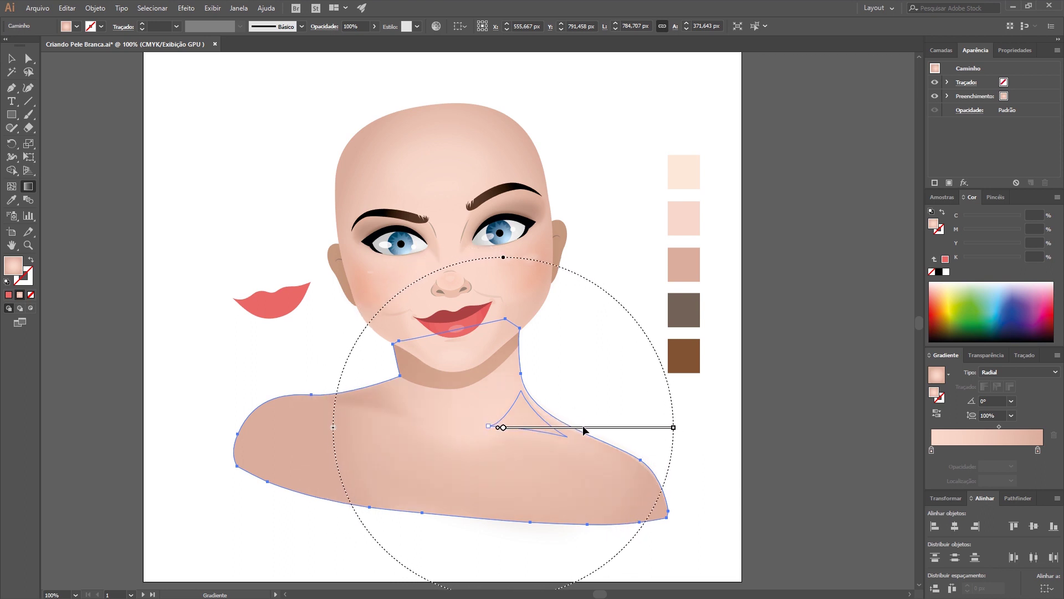
key(a)
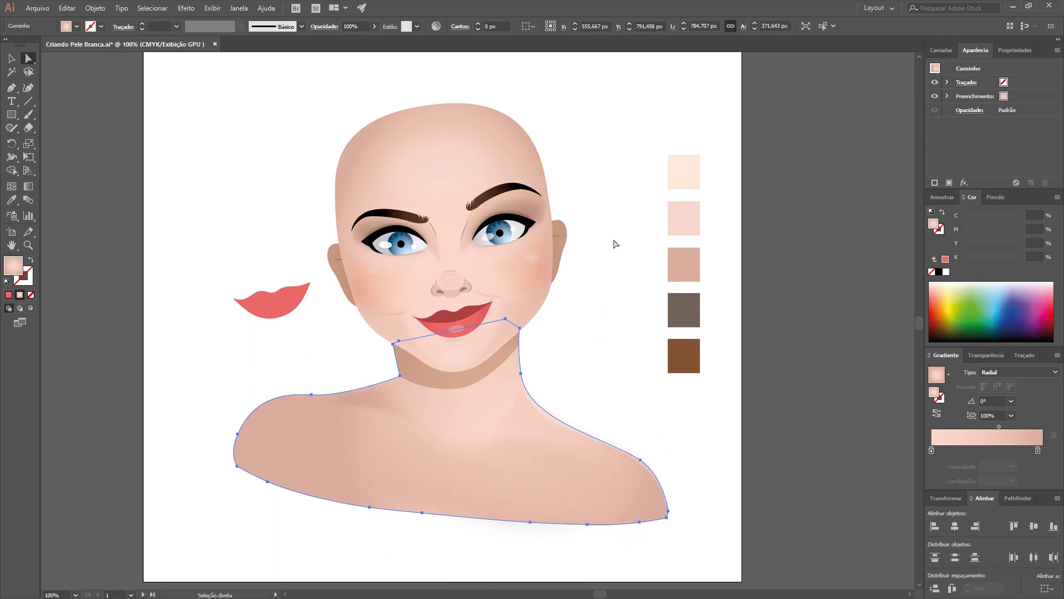
click(614, 240)
- Move the blurred shadow shape from the left-hand shoulder to the blank area beside the head
click(449, 396)
click(363, 363)
drag(388, 402, 216, 188)
click(273, 172)
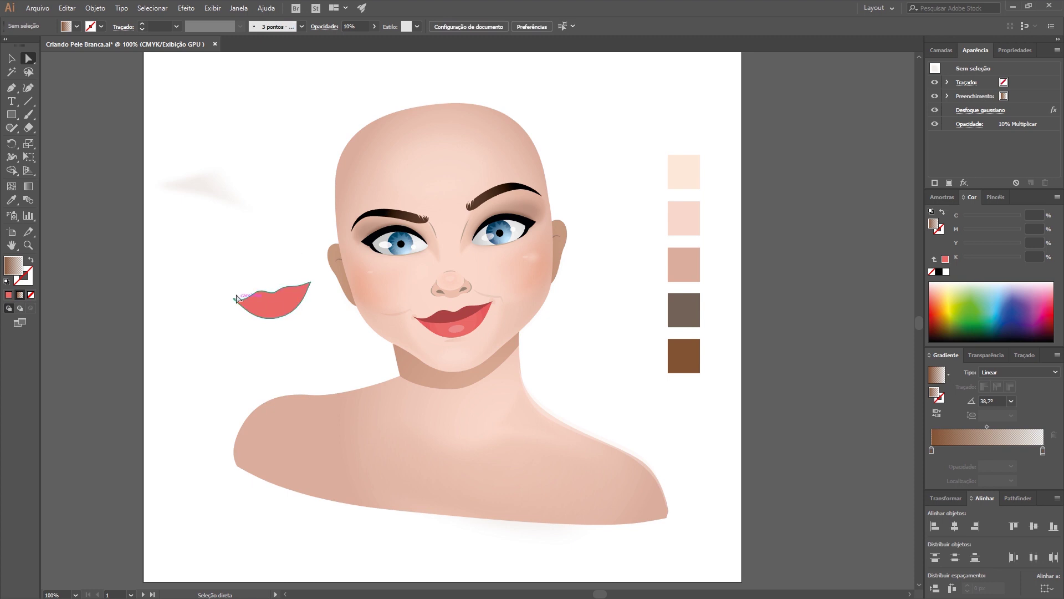
- Hide the Gaussian blur on the moved shadow shape and examine the stops of its linear gradient
click(210, 195)
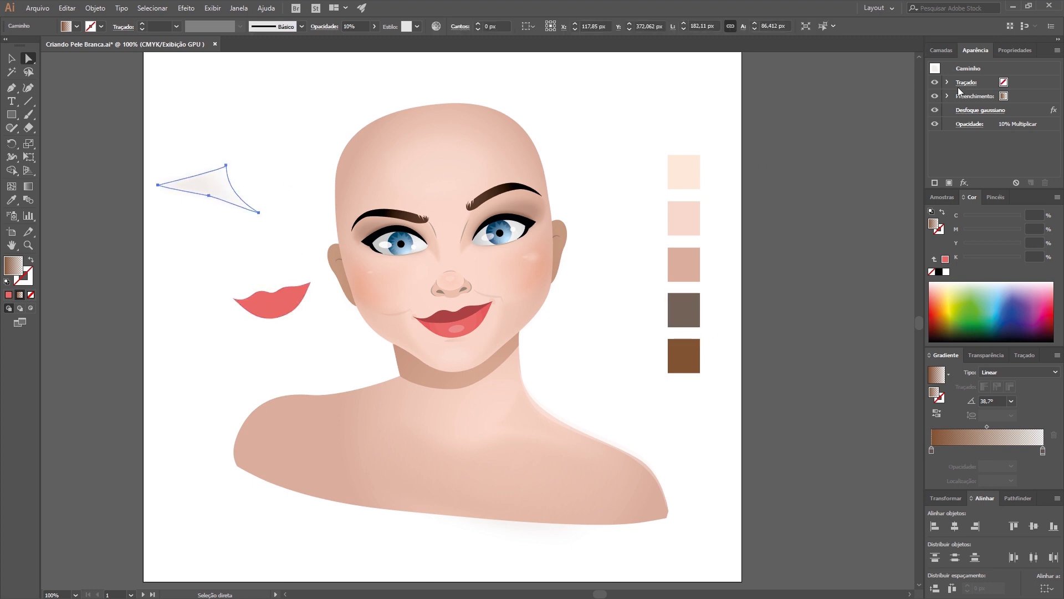
click(936, 108)
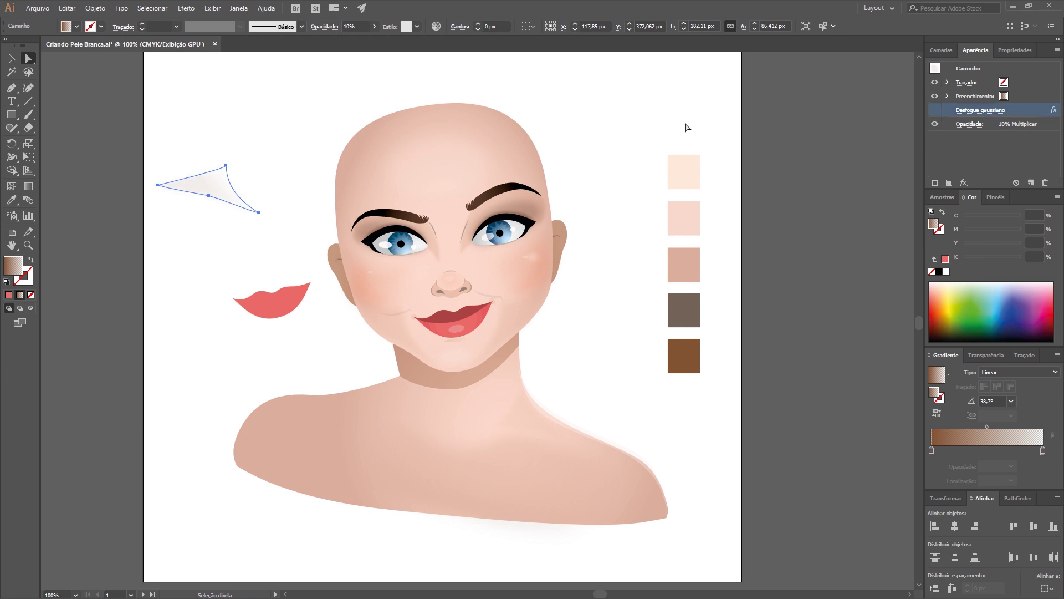
click(659, 120)
click(220, 195)
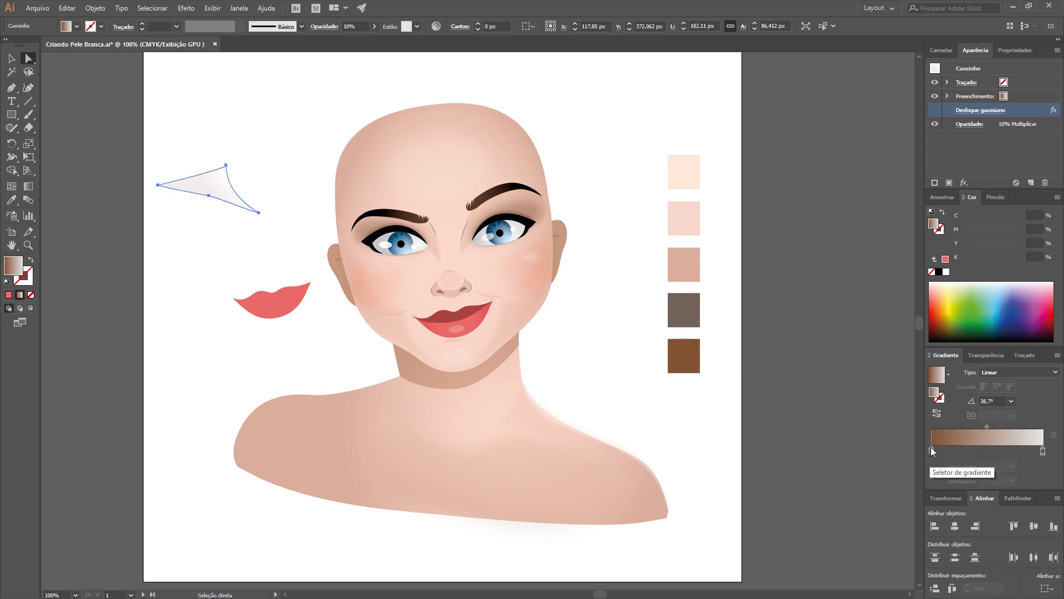
click(1043, 451)
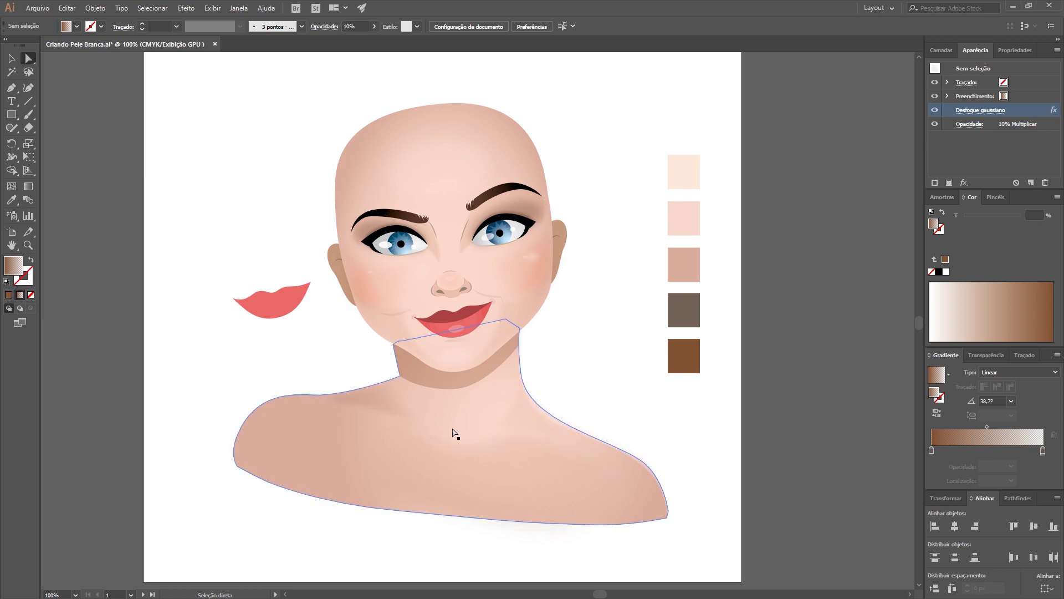
- Move the red radial blush ellipse off the nose onto the cheek to inspect it, and undo the move
key(z)
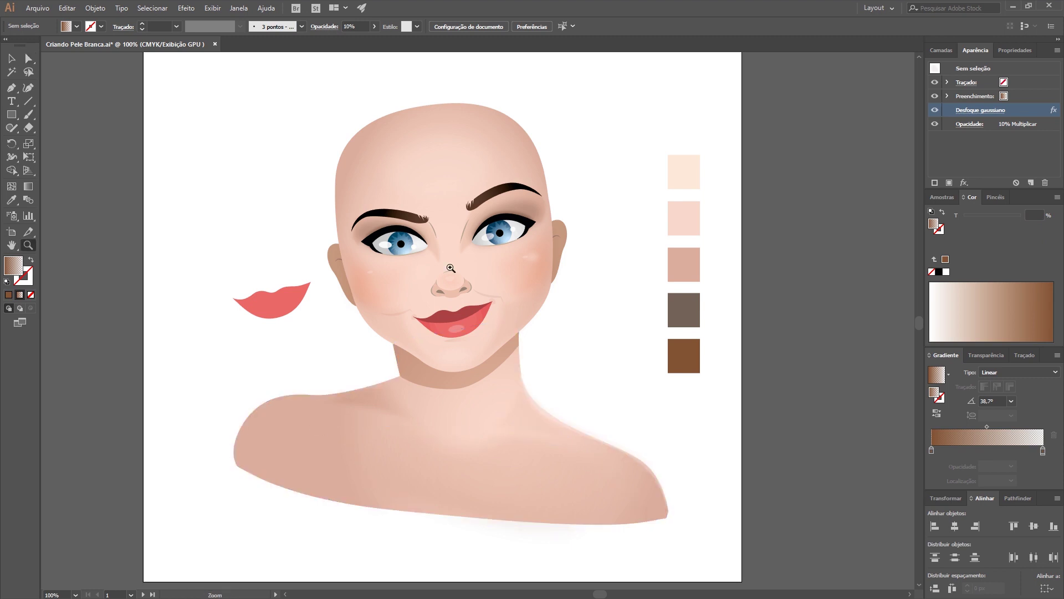
drag(416, 268, 643, 338)
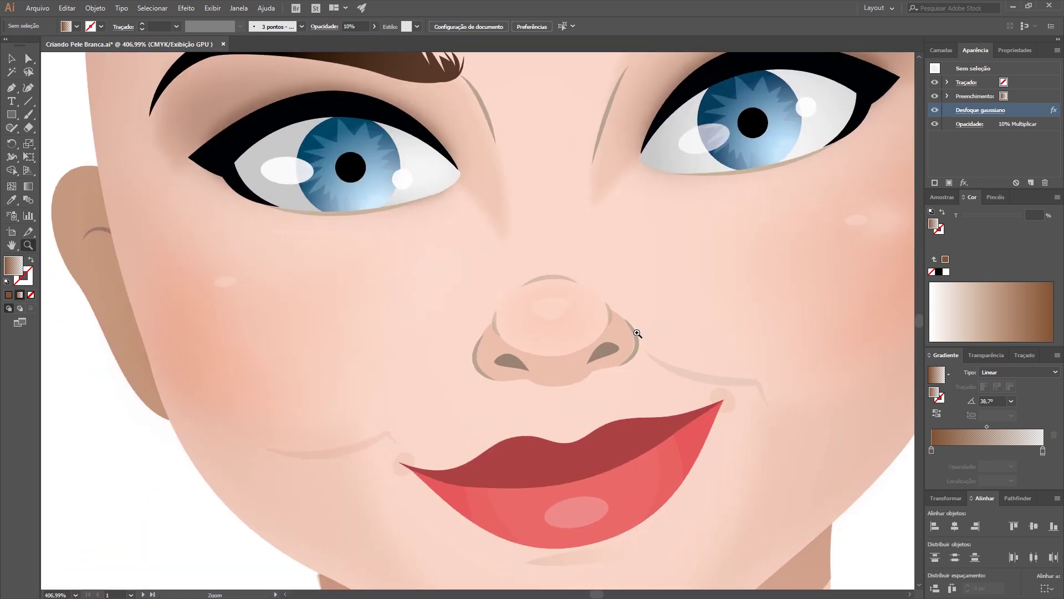
key(a)
click(582, 319)
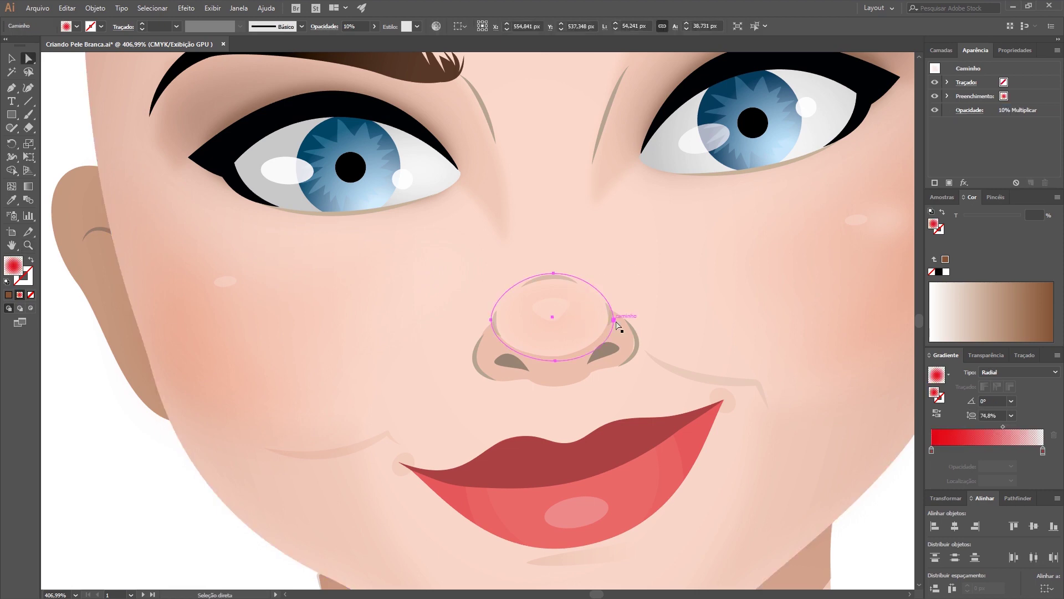
drag(582, 319, 416, 336)
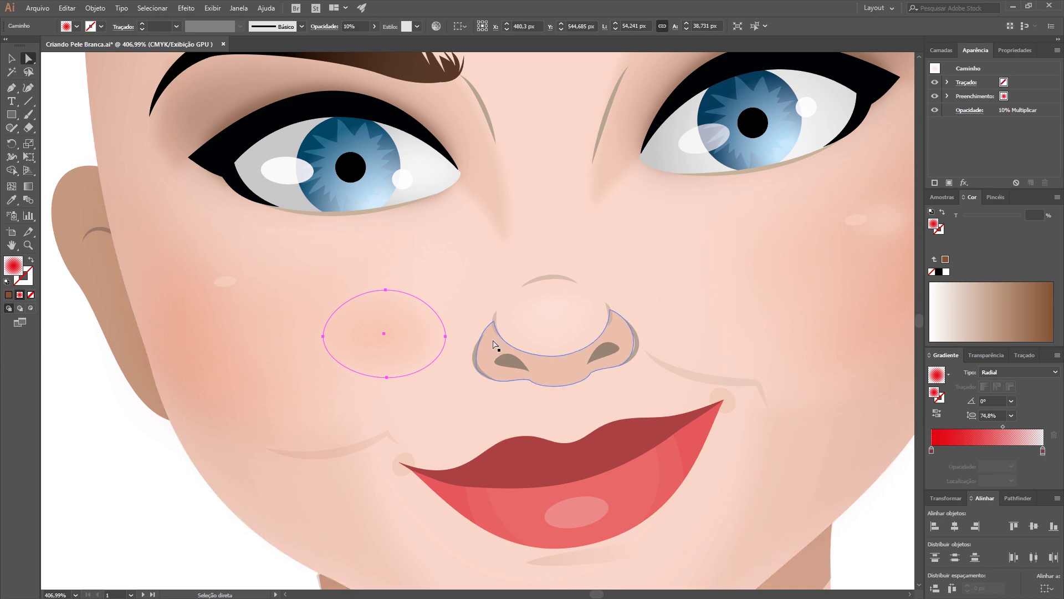
key(ctrl+z)
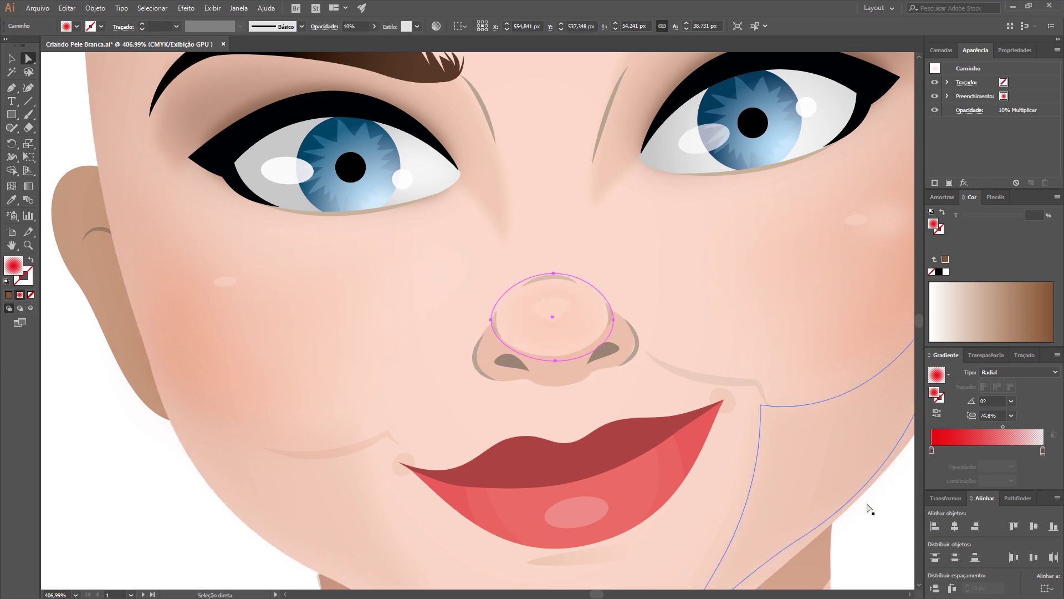
key(ctrl+shift+a)
key(ctrl+1)
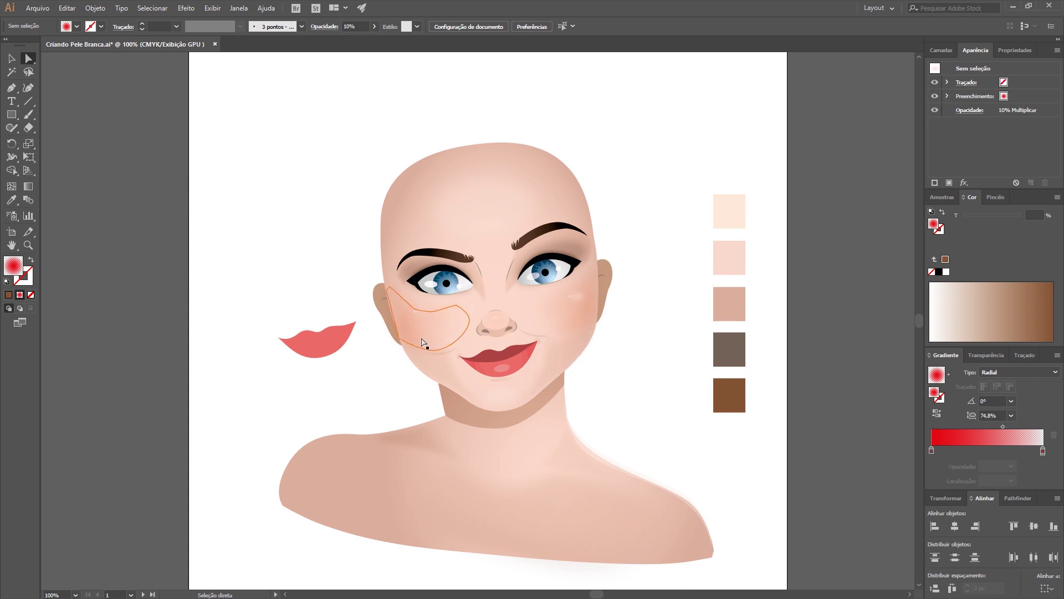
- Set the opacity of both cheek blush shapes on the second portrait to 20%
click(575, 320)
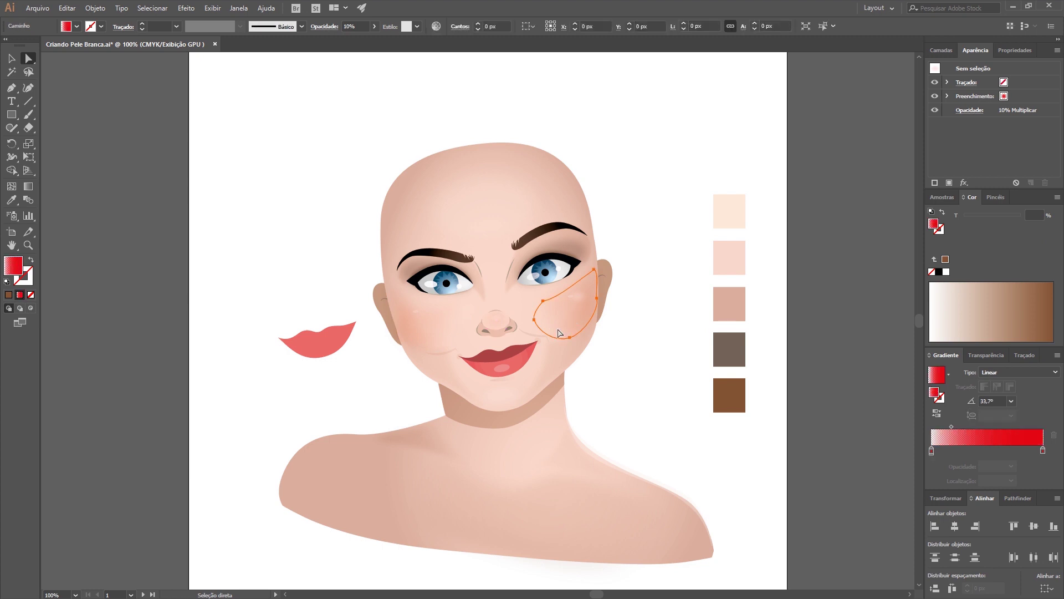
shift+click(462, 336)
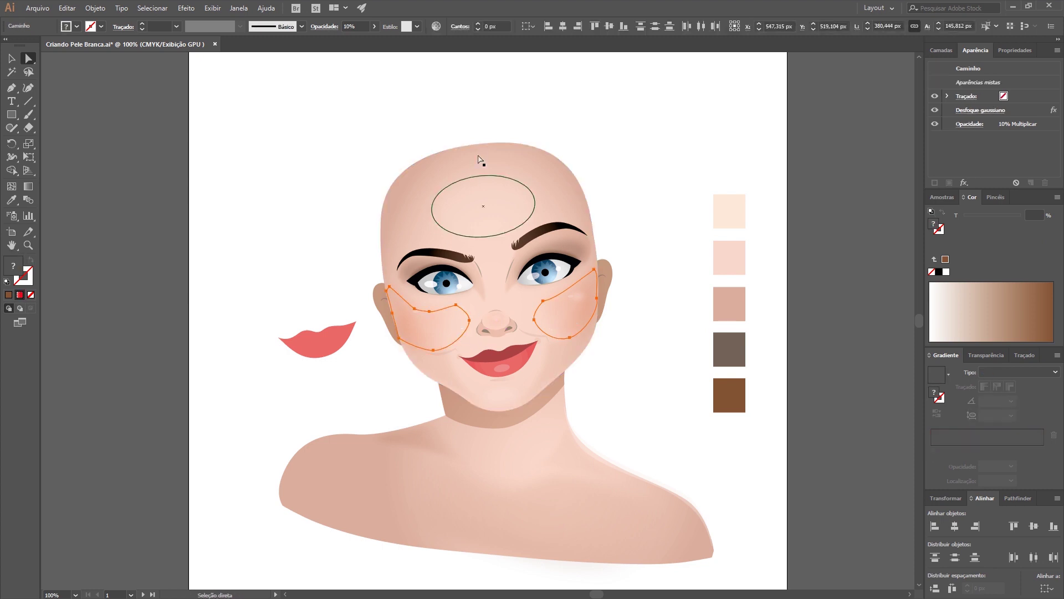
click(360, 26)
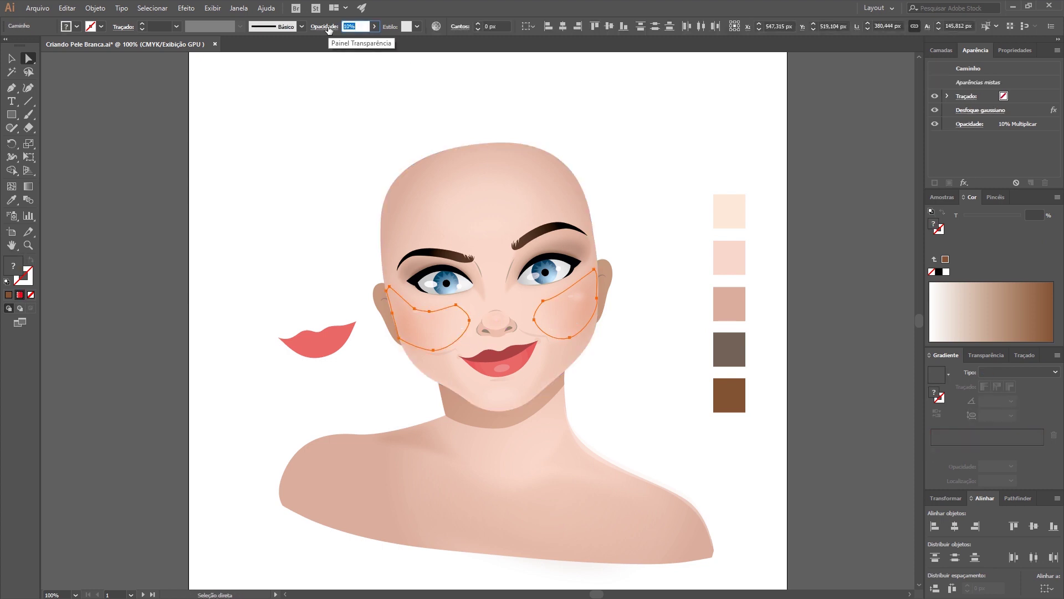
text(20)
key(Return)
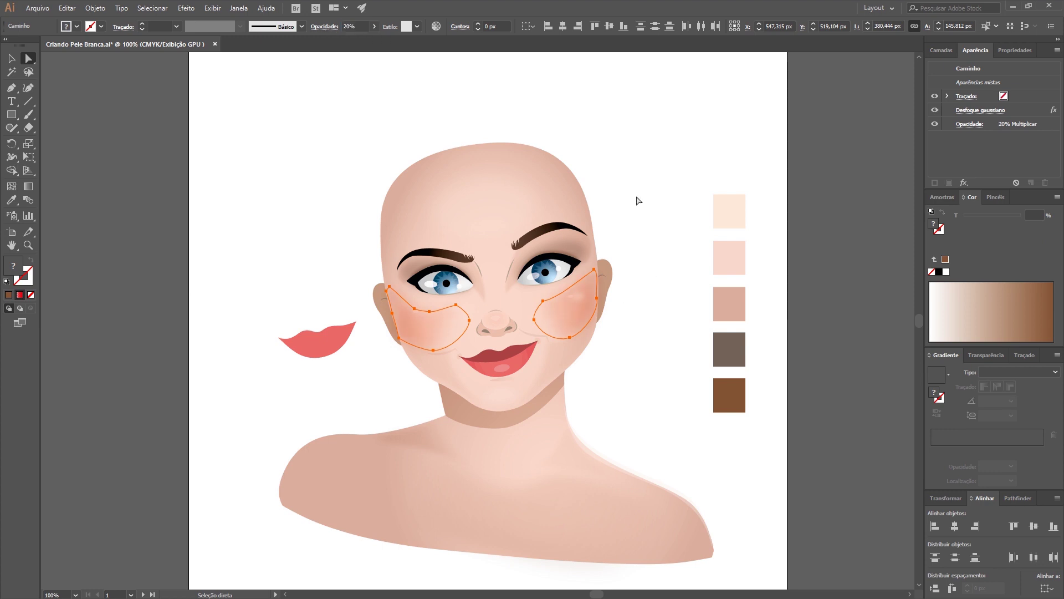
click(642, 216)
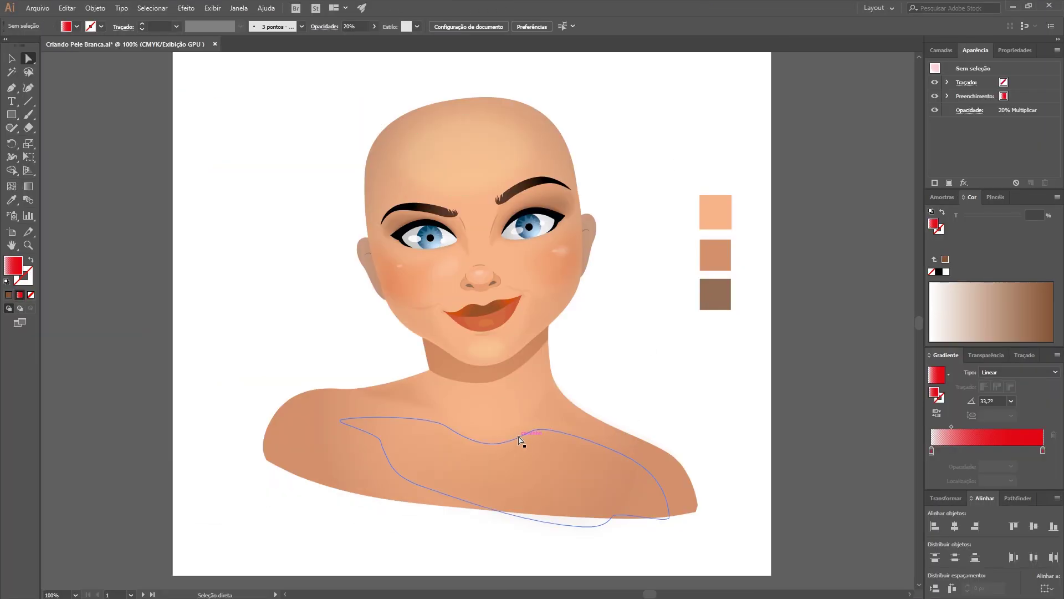
- Compare the shading of the vector portrait with the reference photo on the artboard below it
drag(781, 458, 784, 227)
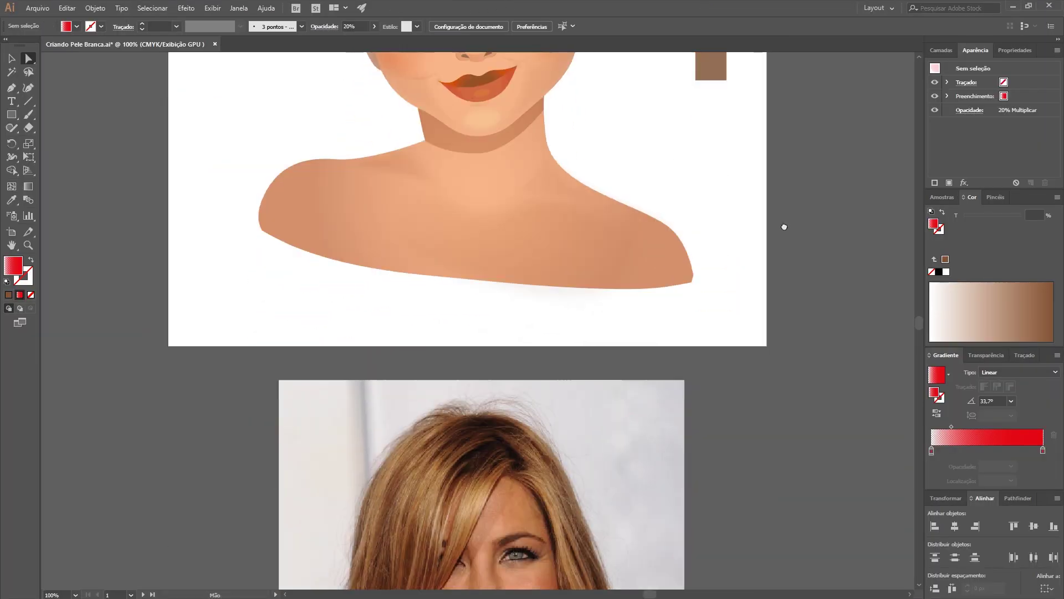
scroll(765, 375, down, 6)
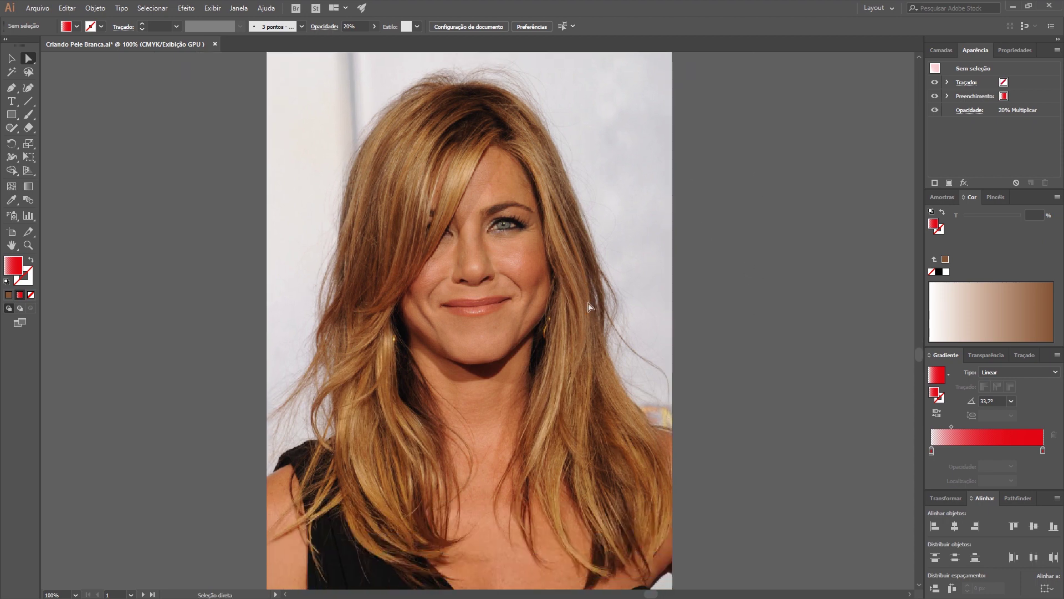
drag(653, 107, 689, 318)
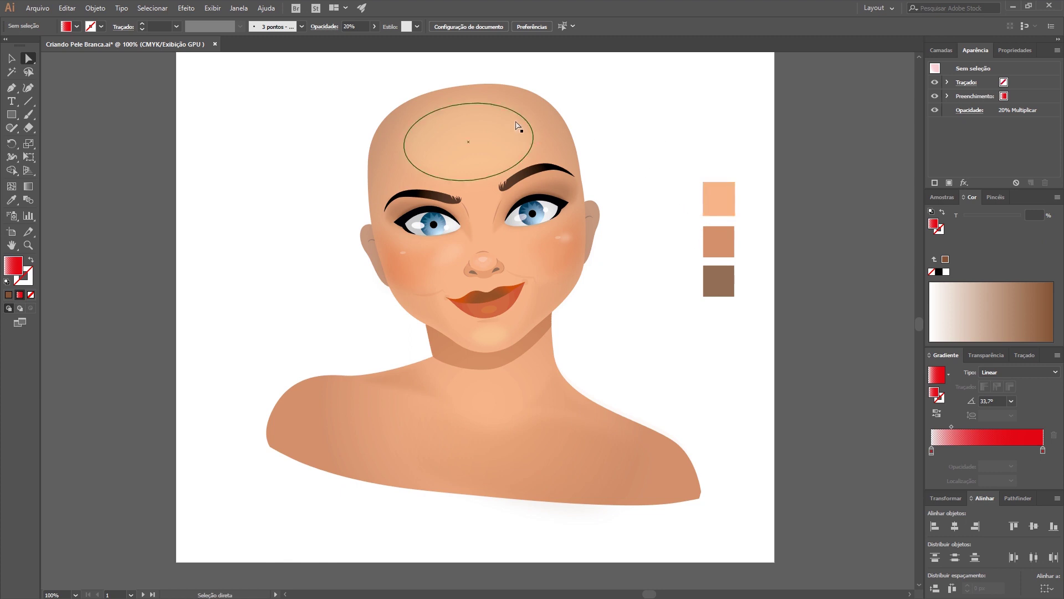
- Move the base face shape aside from the facial features and examine its radial gradient fill
click(544, 113)
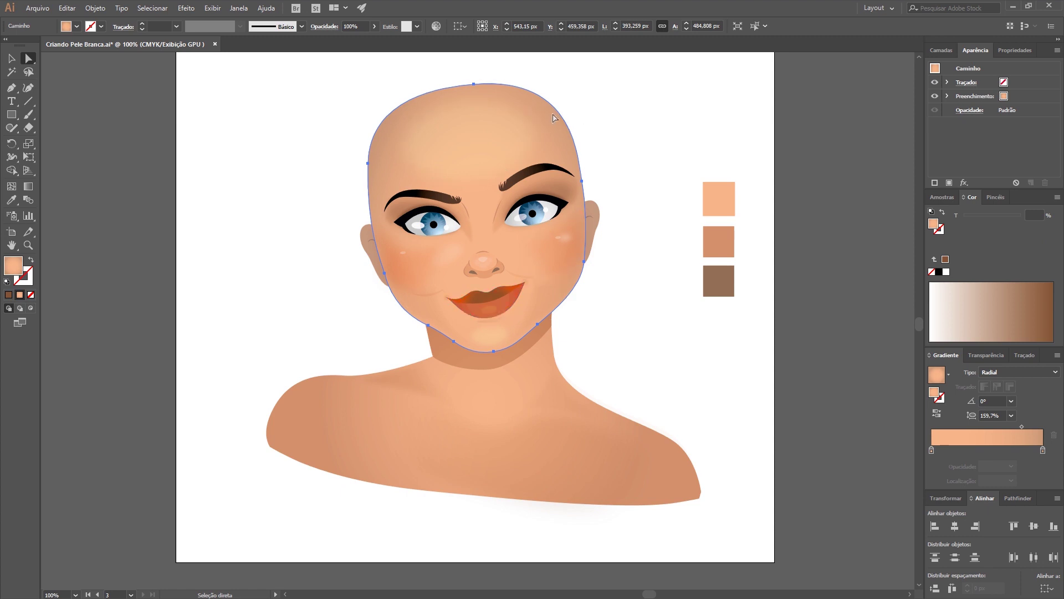
drag(552, 119, 353, 125)
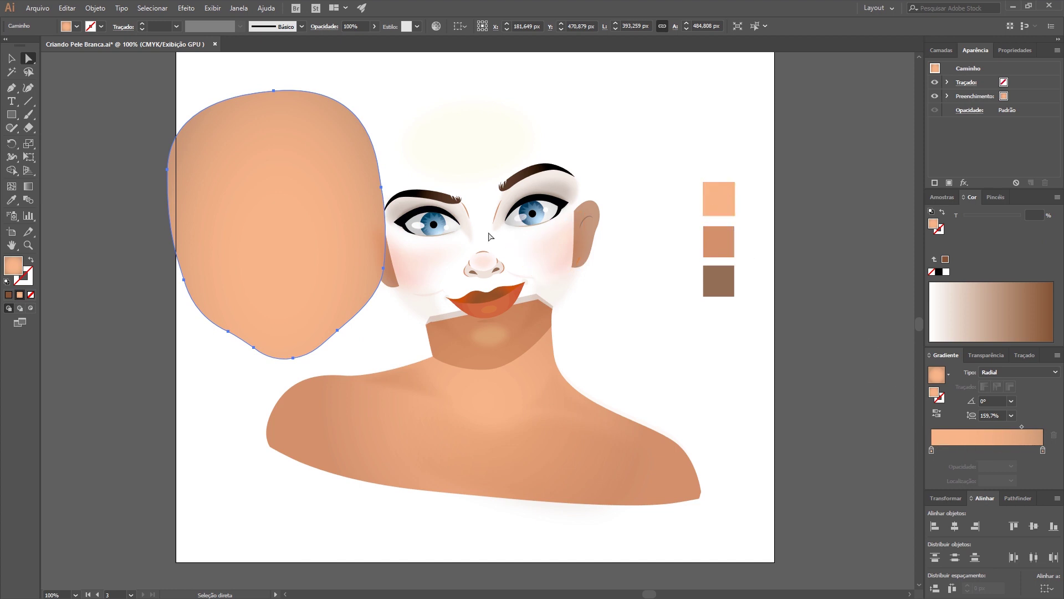
key(g)
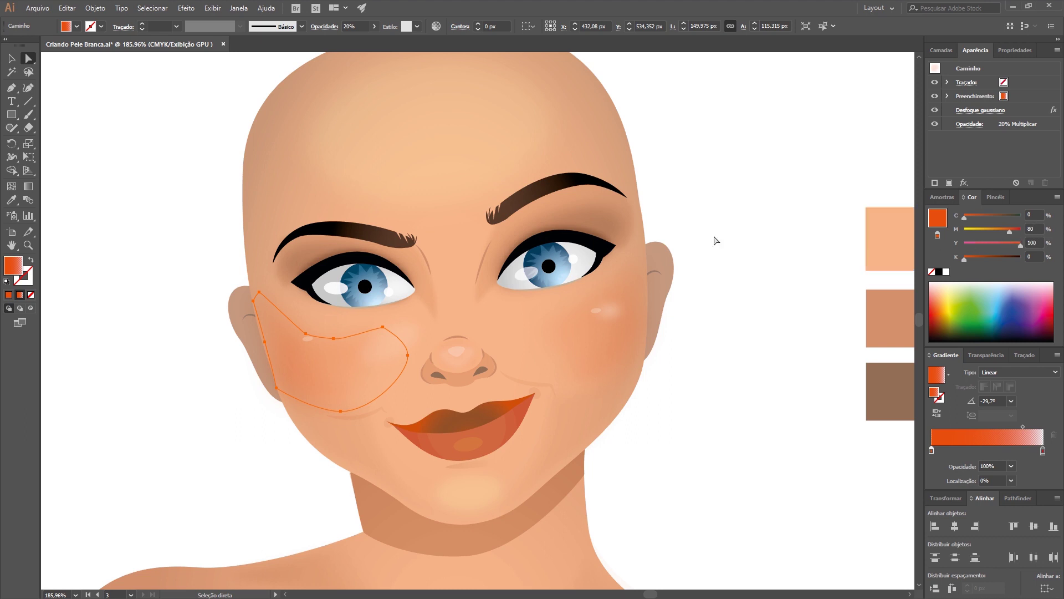
- Set the opacity of the blurred pale-yellow highlight ellipse on the forehead to 25%
click(720, 156)
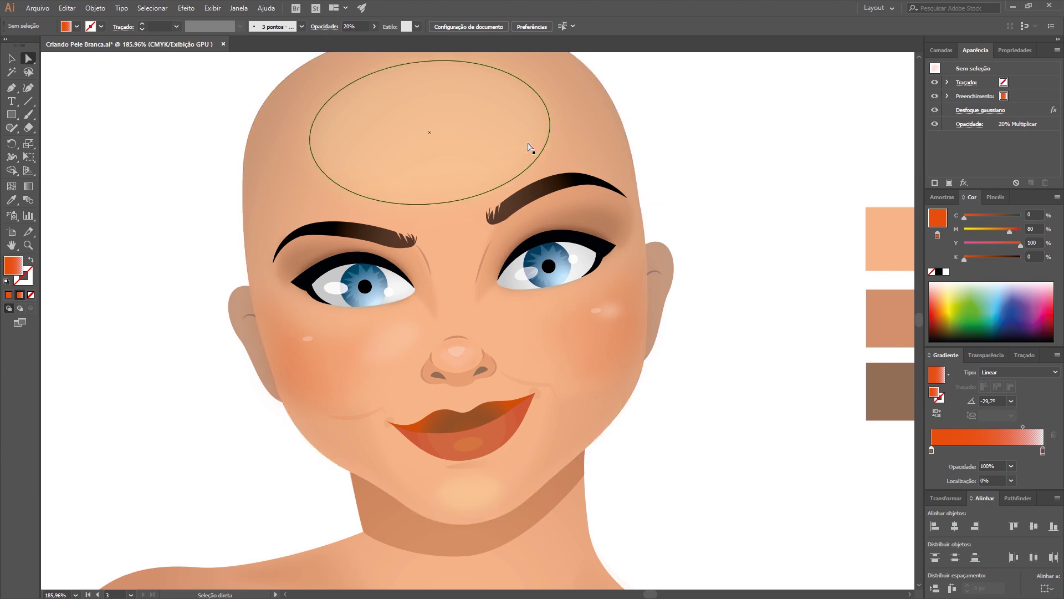
click(481, 143)
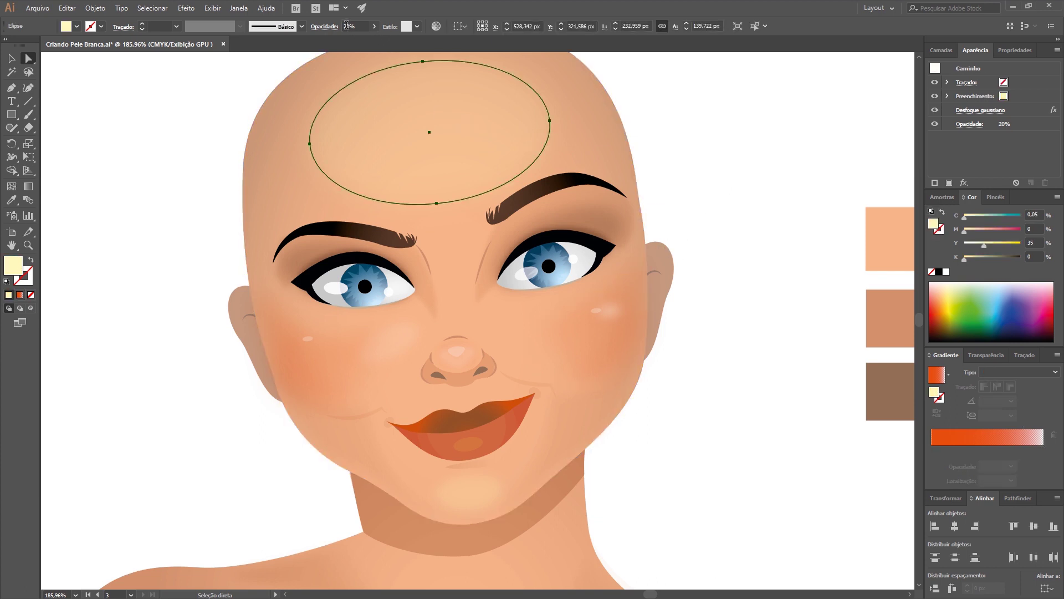
click(689, 154)
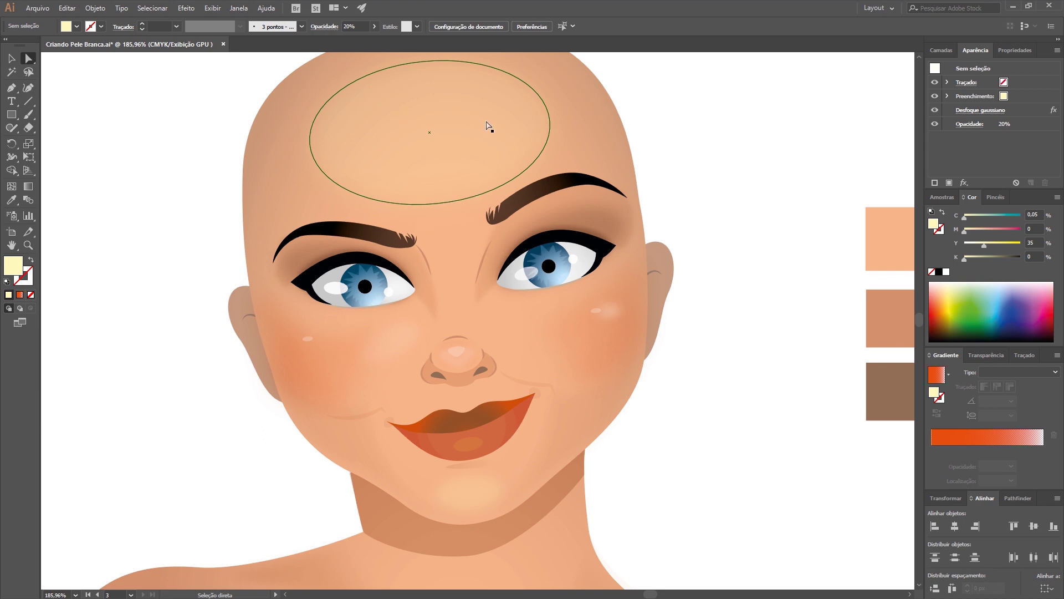
click(465, 145)
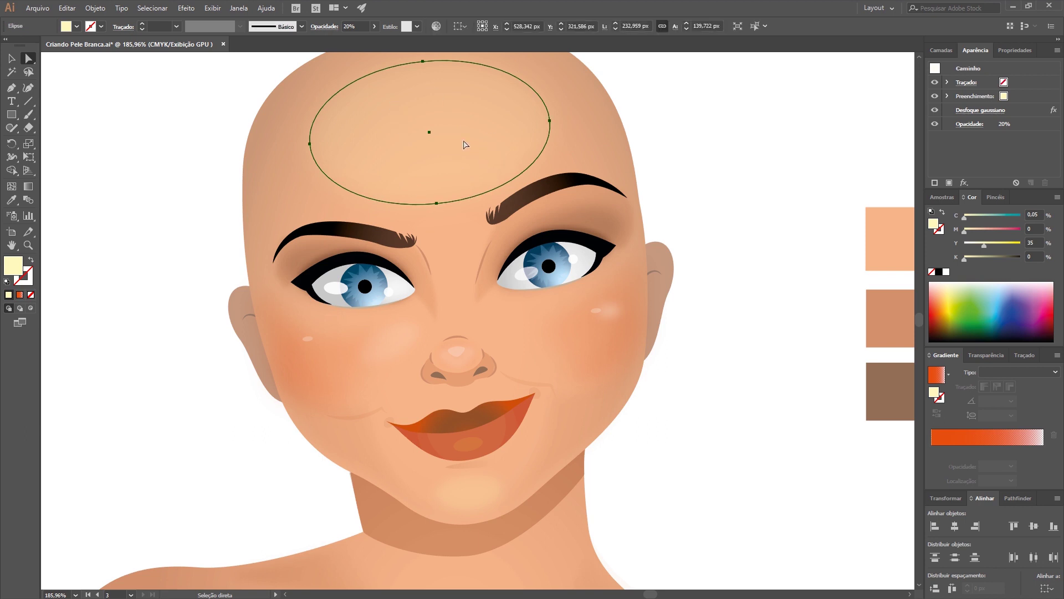
click(342, 25)
text(25)
key(Return)
click(726, 185)
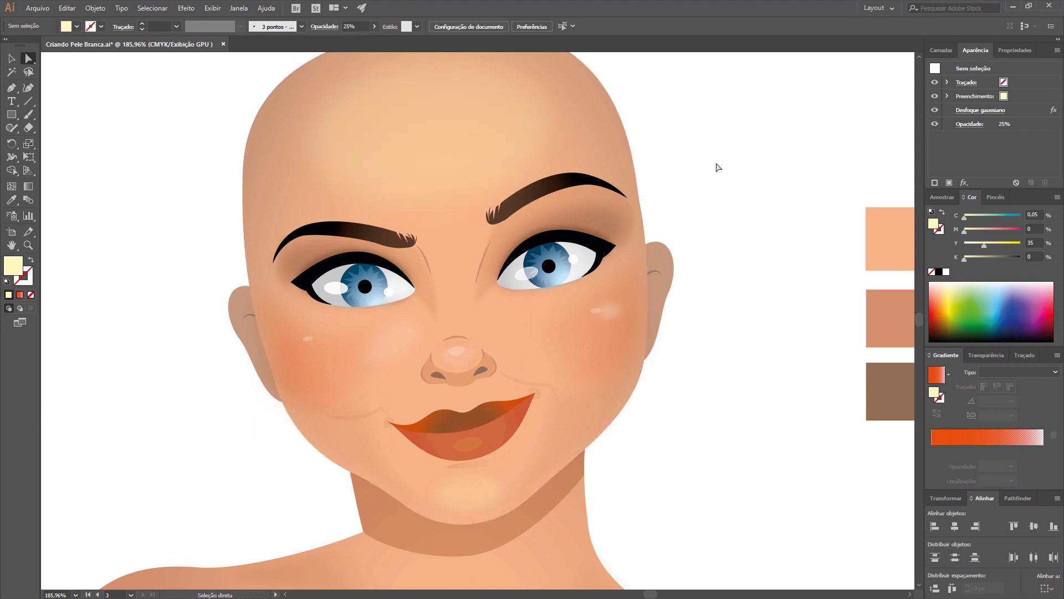
- Select the small light highlight ellipse on the right-hand cheek to inspect its fill and opacity
click(600, 313)
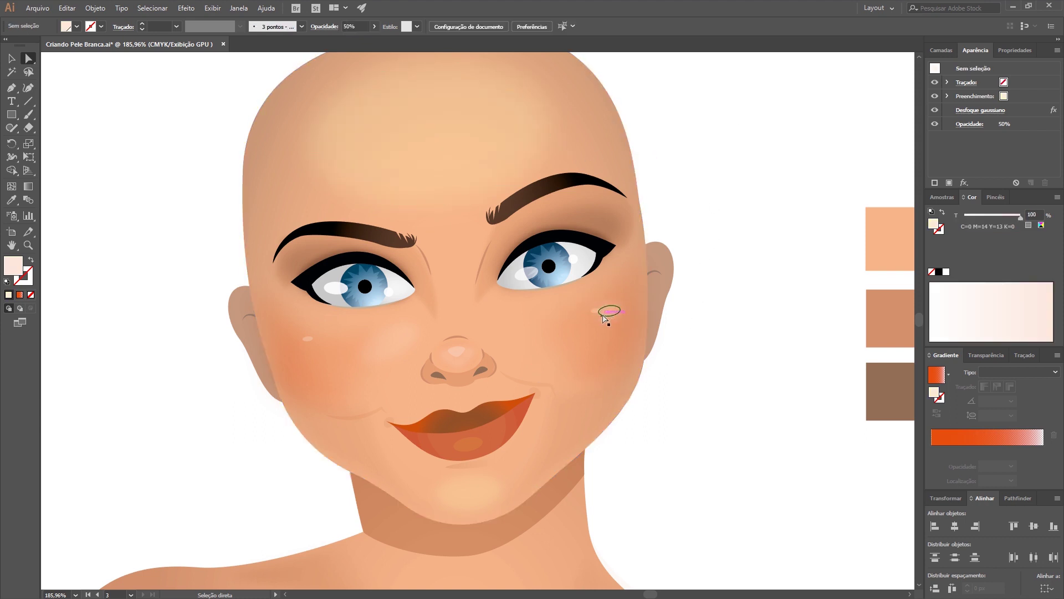